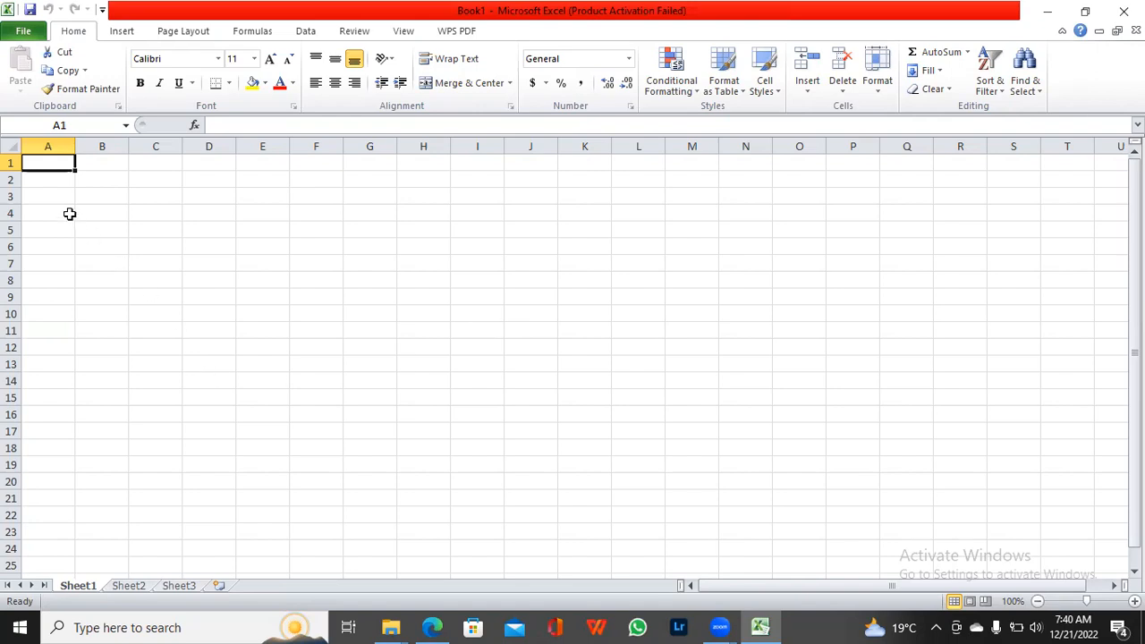
Step: Widen column A and enter the heading STUDENT LIST in cell A1
left_click_drag(75, 147, 152, 148)
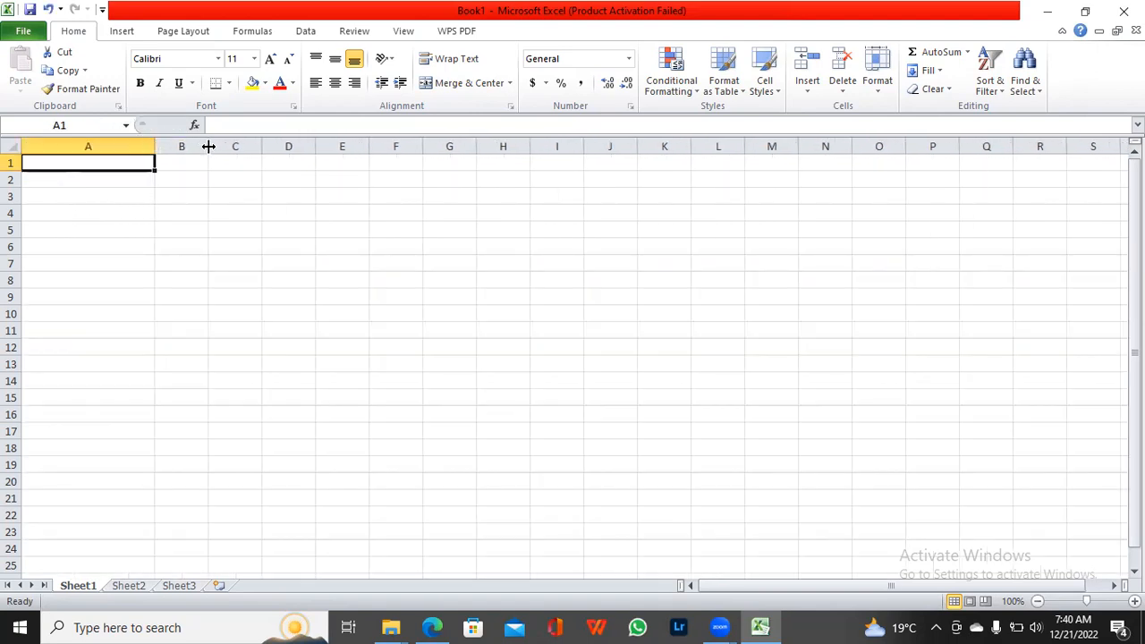
double_click(61, 161)
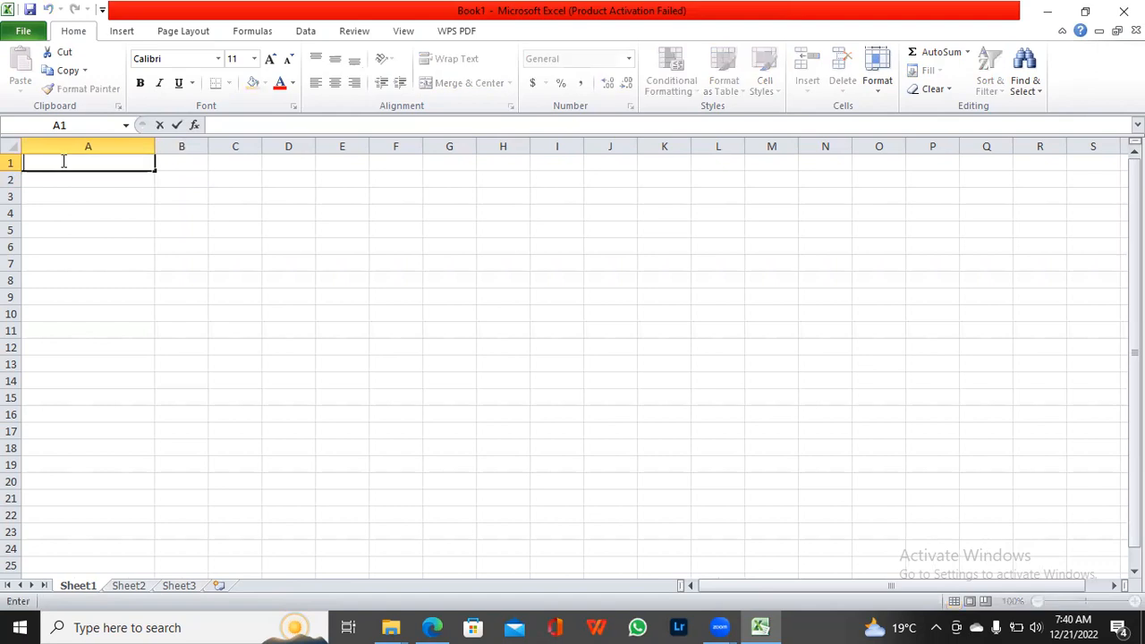
type("STUDENT LIST")
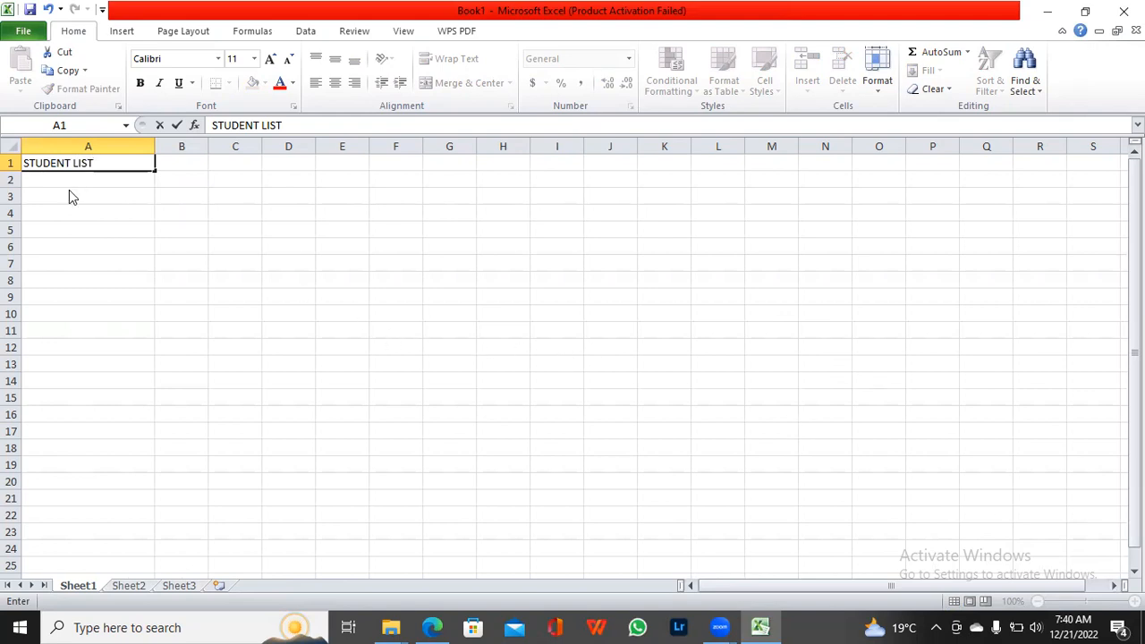
left_click(111, 178)
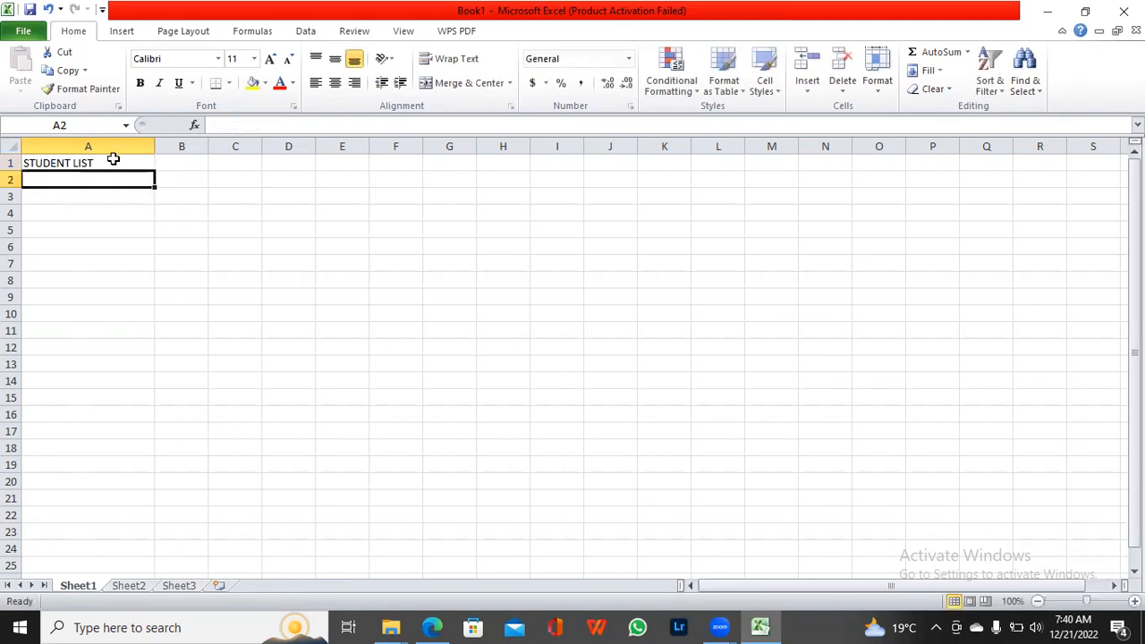
left_click(114, 159)
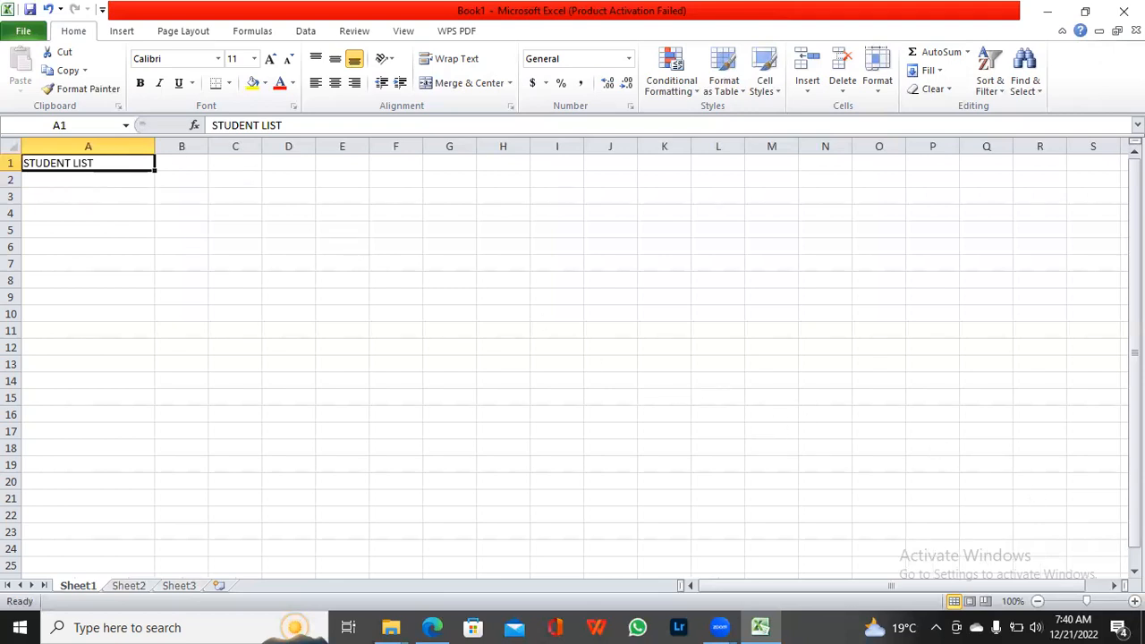
Step: Copy the STUDENT LIST heading from A1 into B1 and fit column B to its text
left_click(1135, 602)
left_click(1135, 602)
left_click(1135, 602)
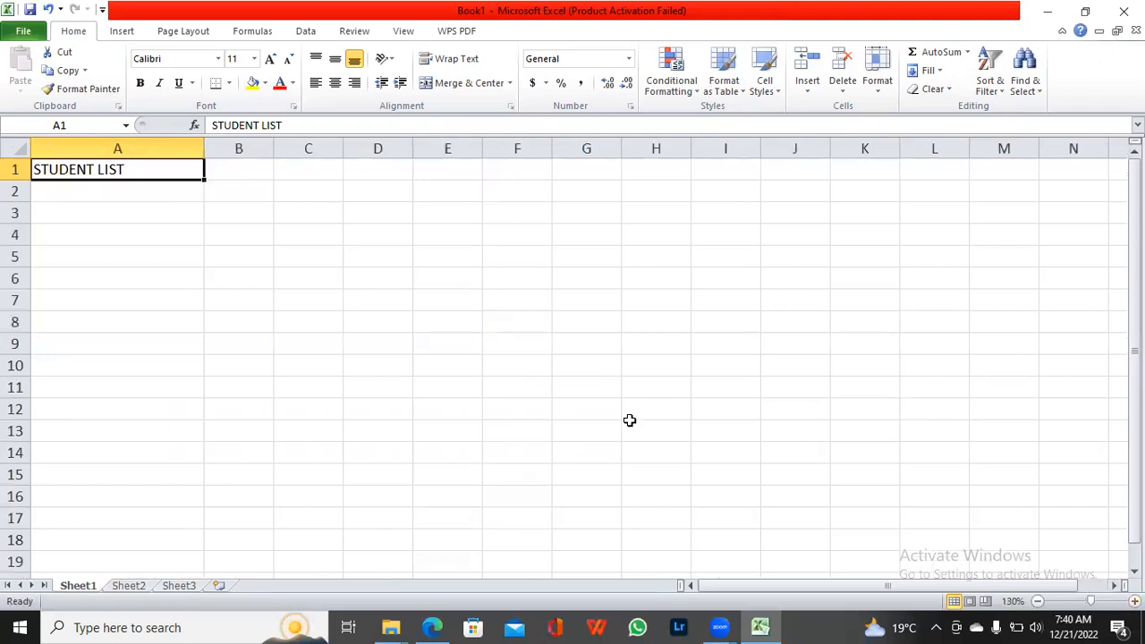
left_click_drag(130, 235, 128, 270)
left_click(107, 182)
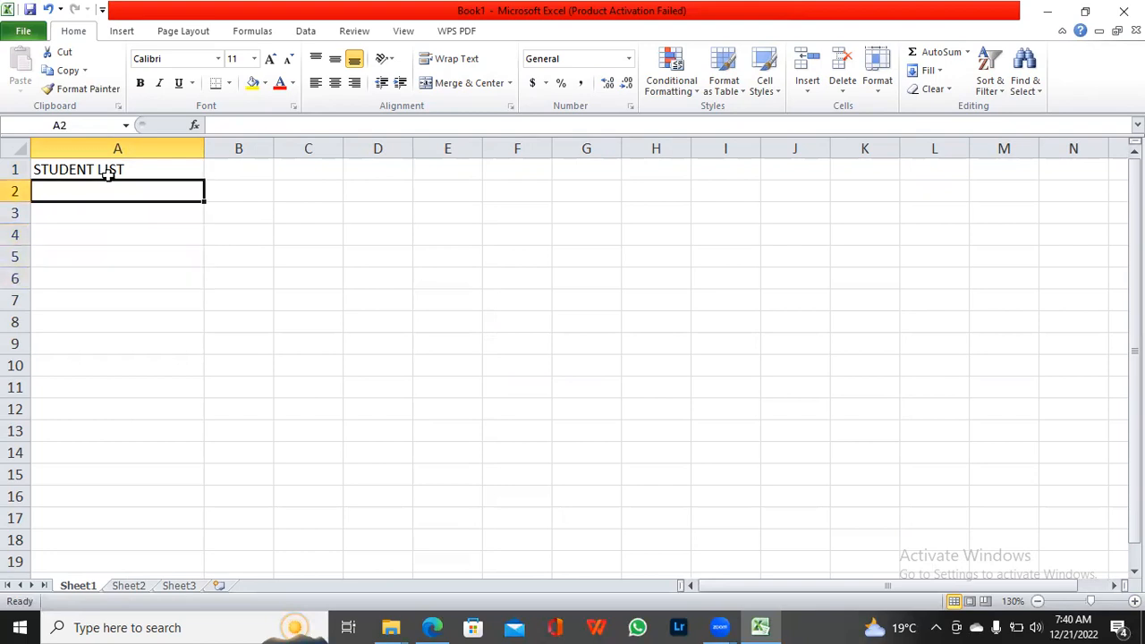
left_click(109, 170)
key("ctrl+c")
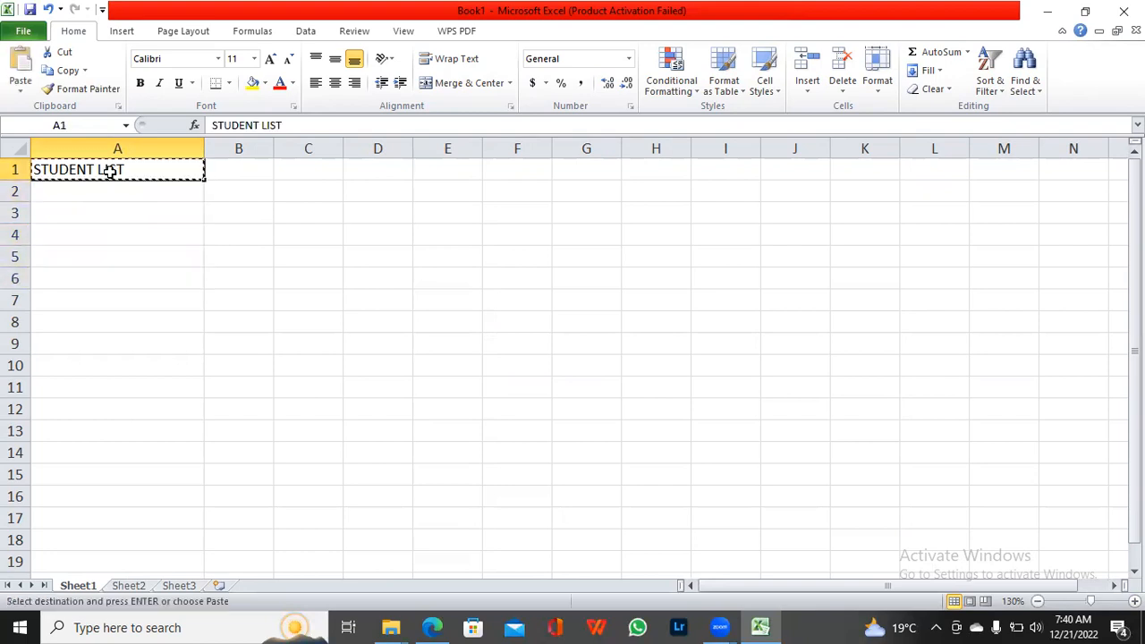
left_click(222, 173)
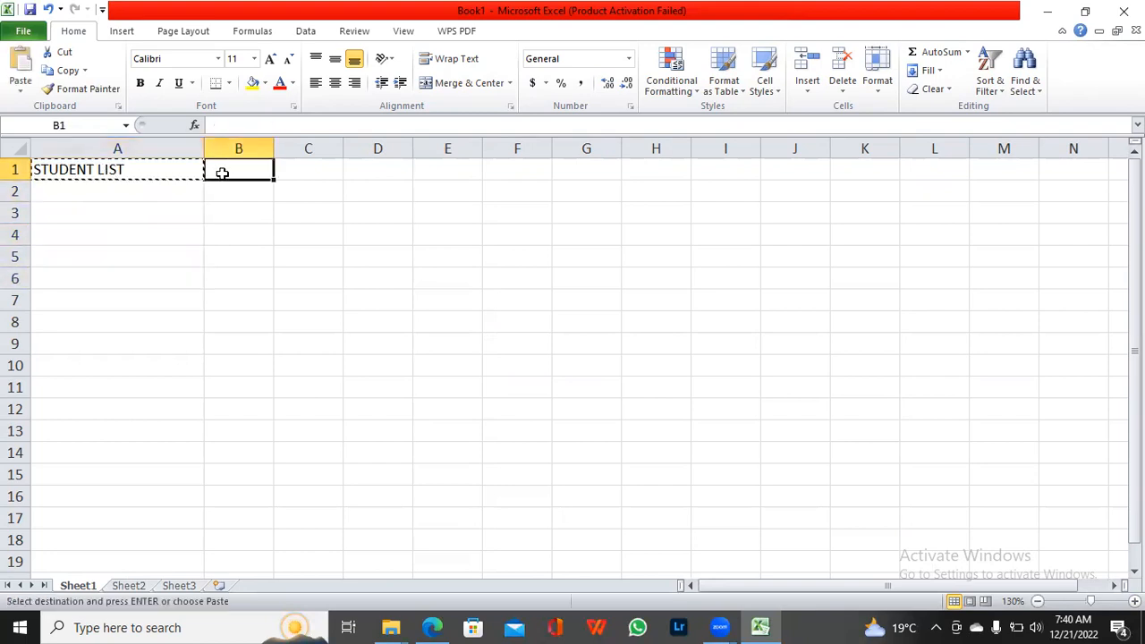
key("ctrl+v")
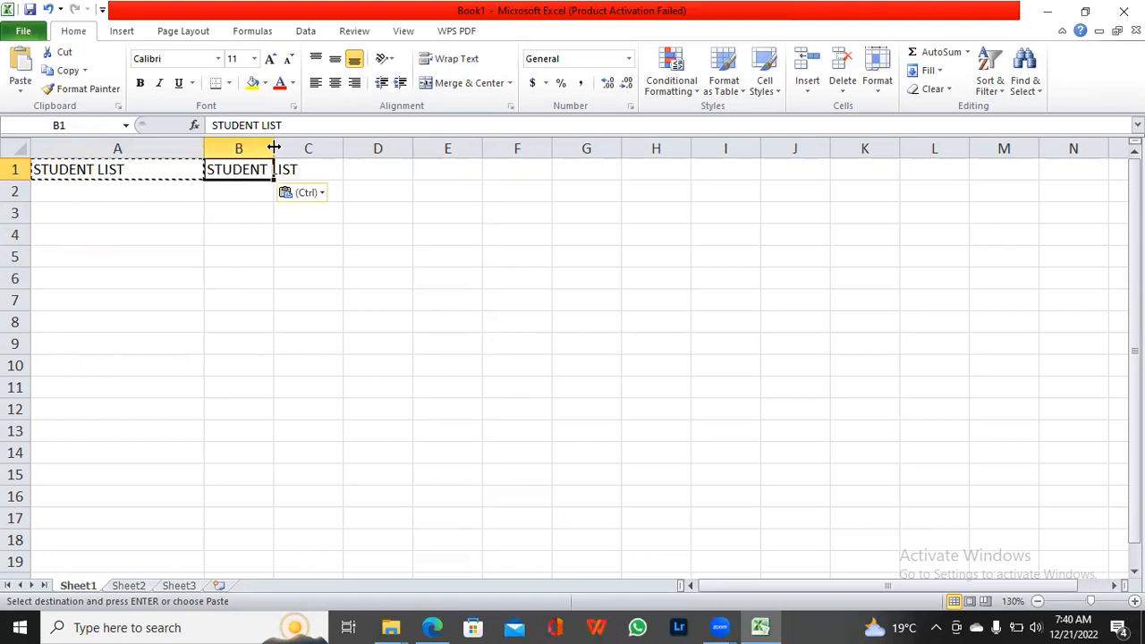
double_click(272, 147)
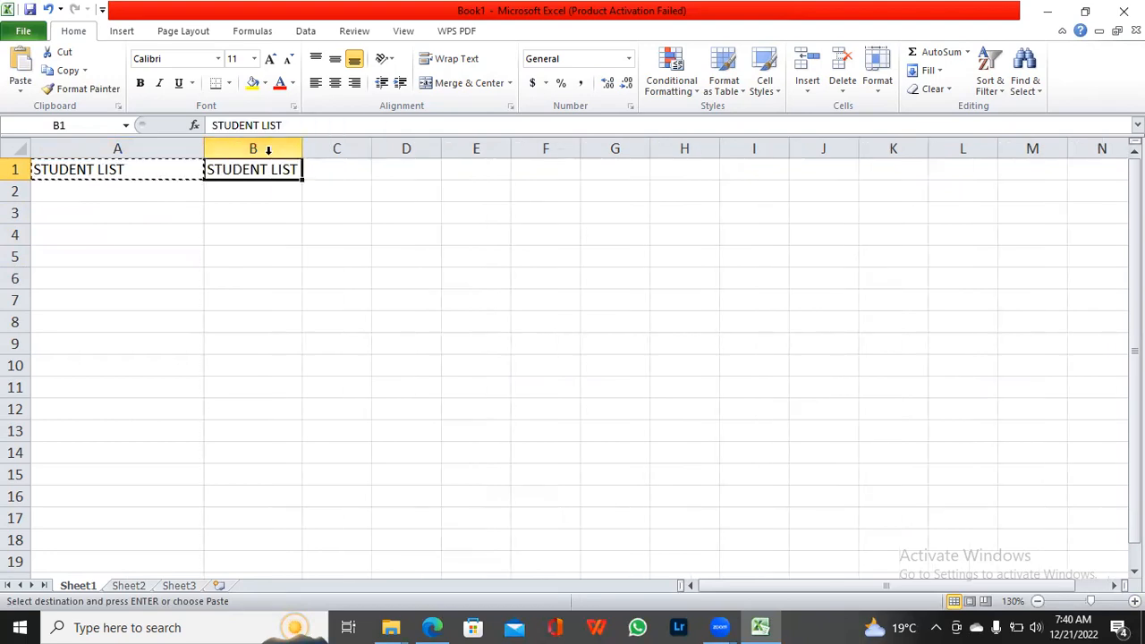
Step: Paste the copied STUDENT LIST heading into C1 and D1, fitting both columns to their text
left_click(335, 168)
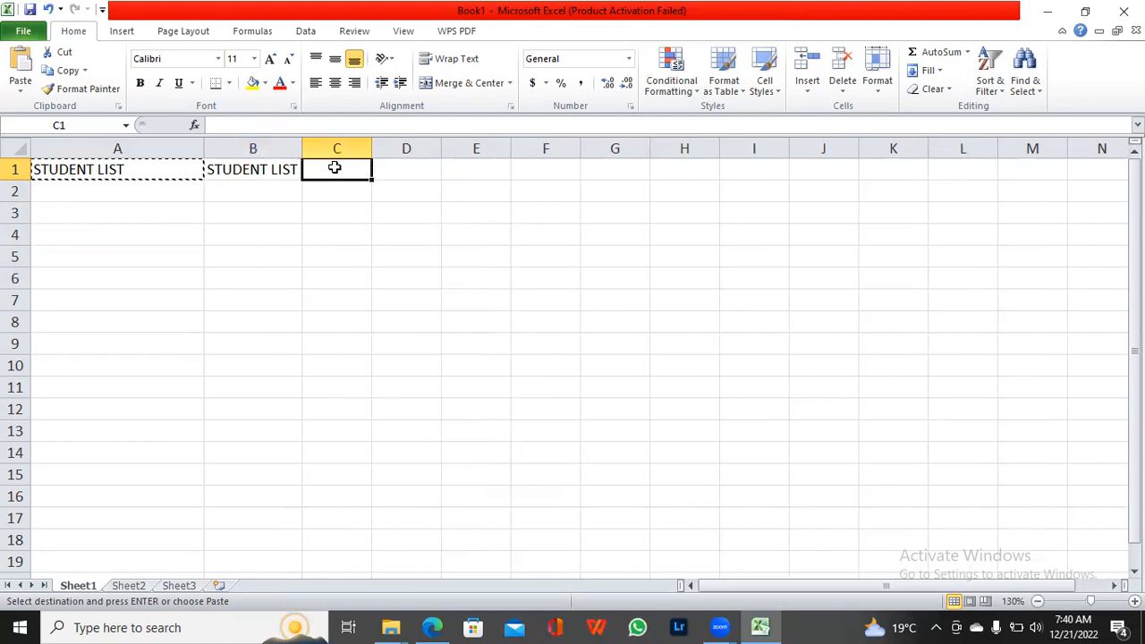
key("ctrl+v")
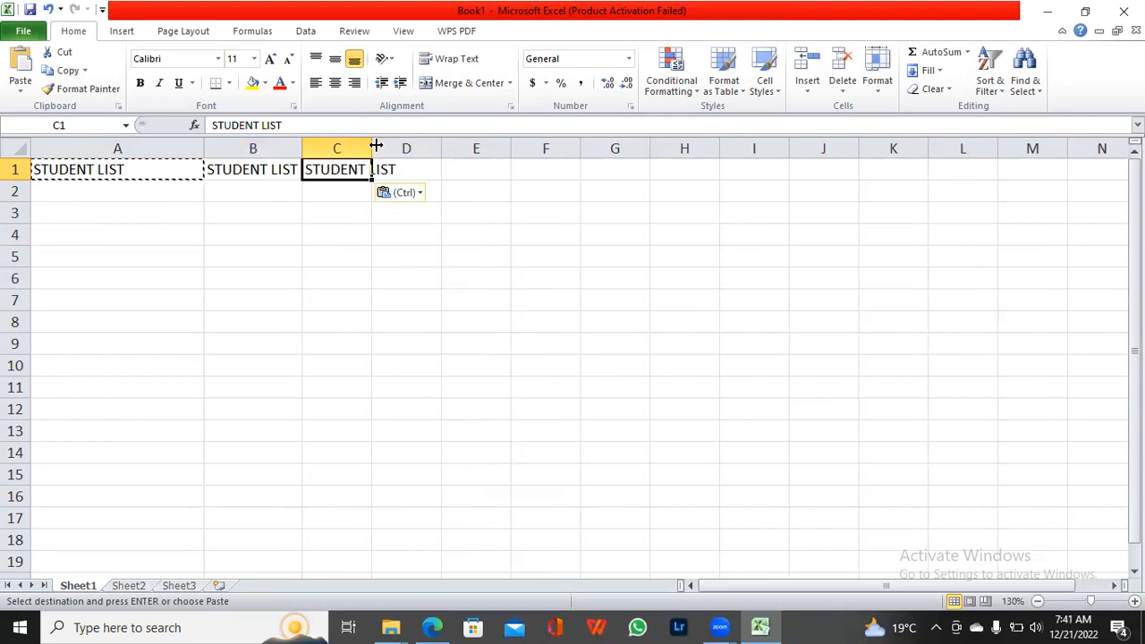
double_click(372, 148)
left_click(433, 163)
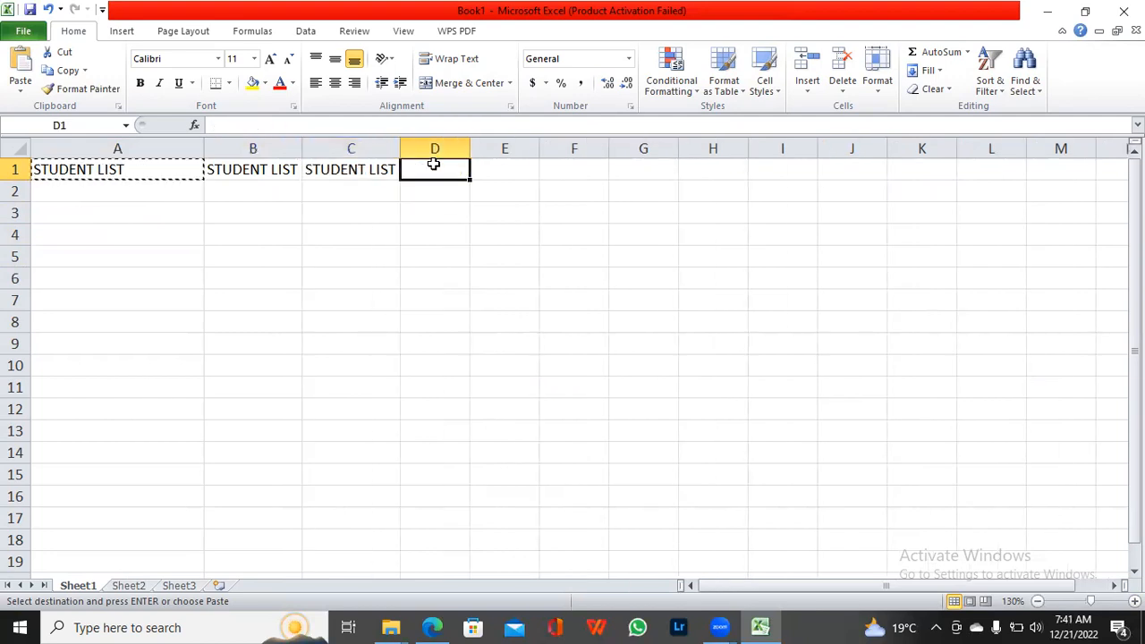
key("ctrl+v")
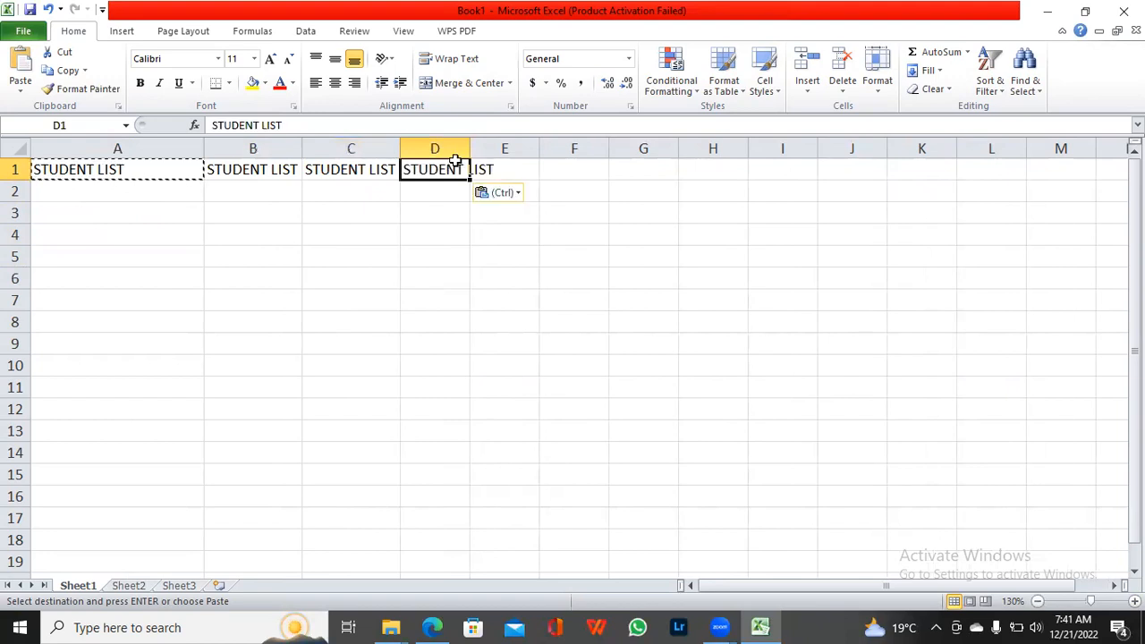
double_click(466, 149)
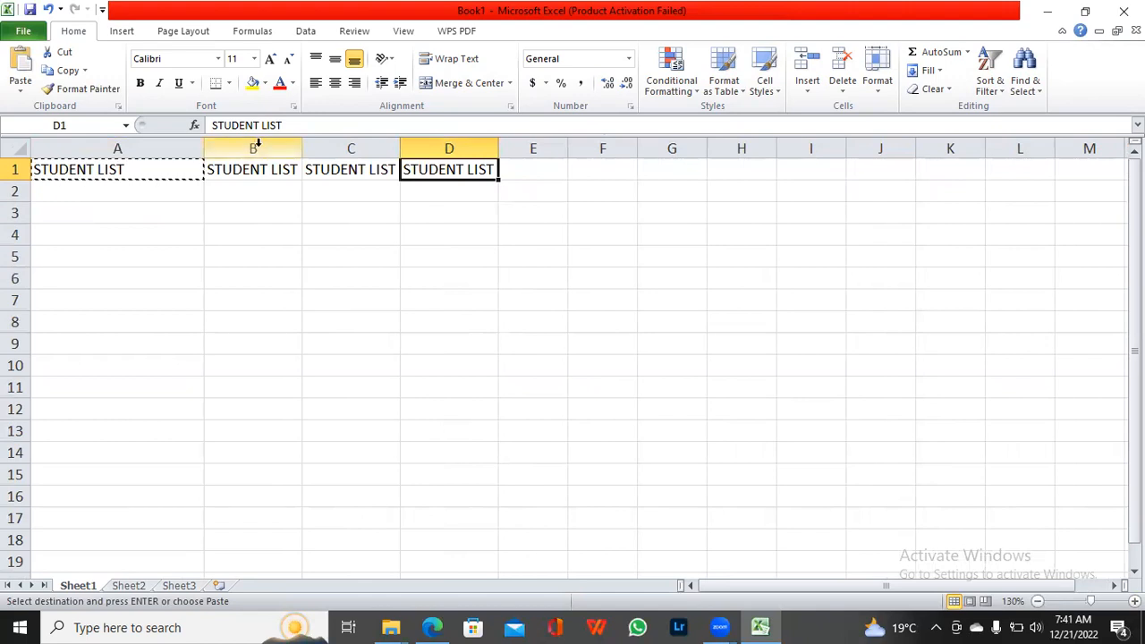
Step: Widen columns B, C and D to leave some space beside their headings
left_click_drag(295, 146, 327, 147)
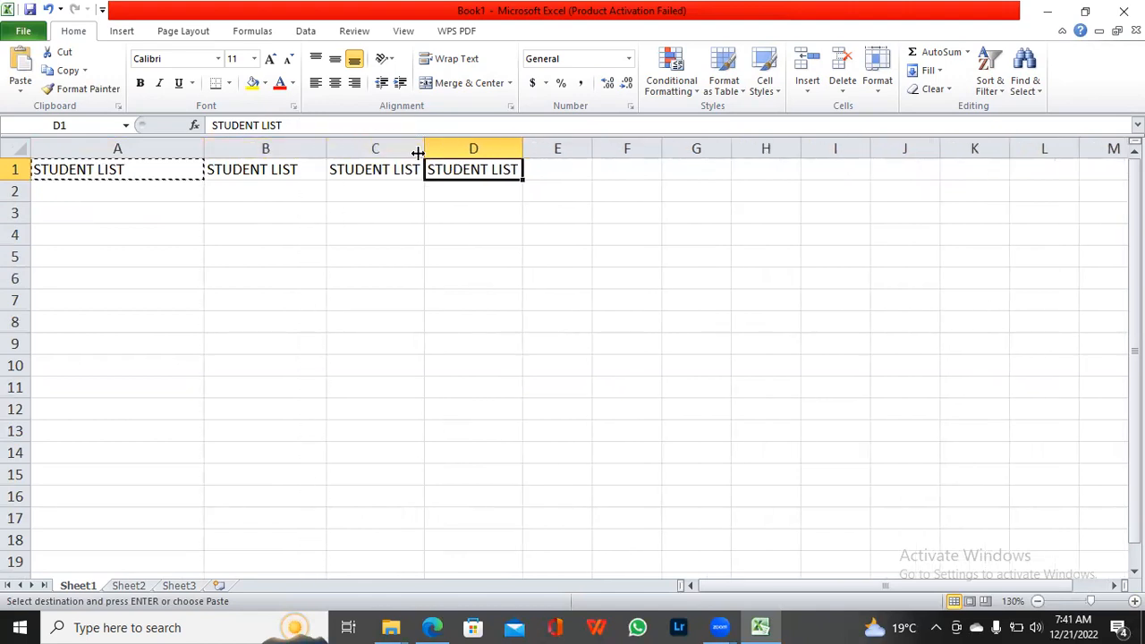
left_click_drag(425, 151, 449, 150)
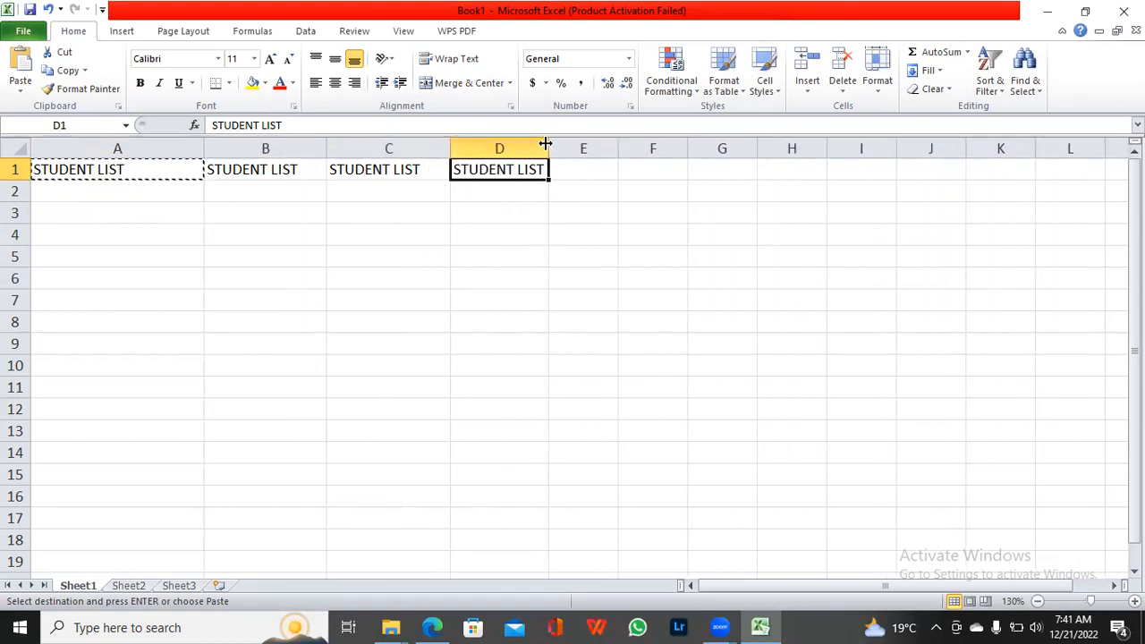
left_click_drag(544, 145, 573, 146)
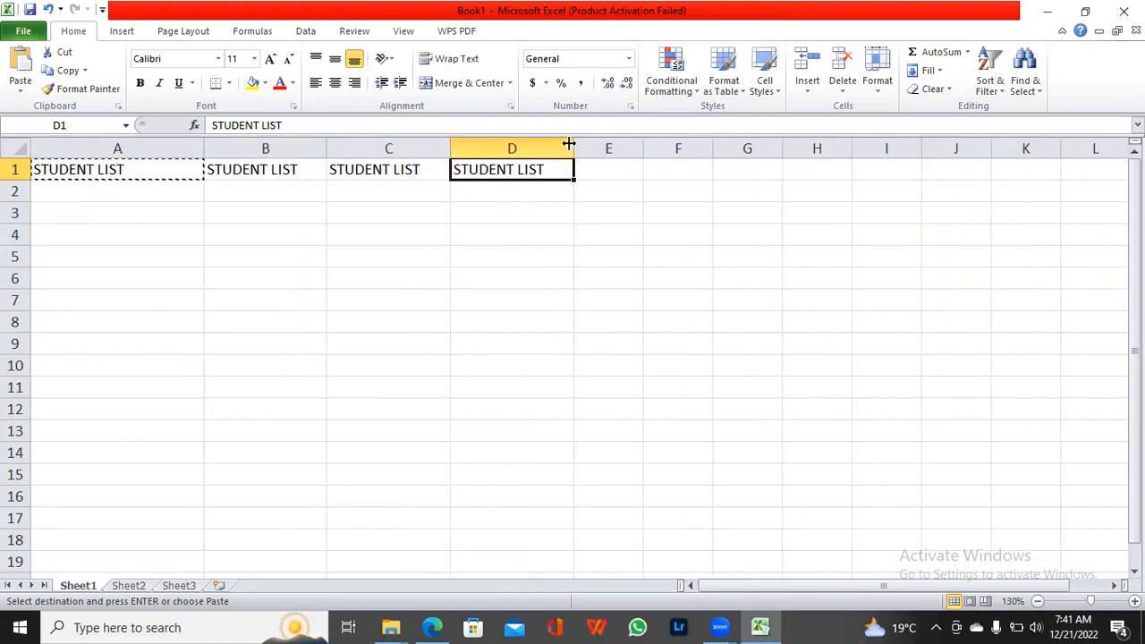
Step: Enter the heading BOX NAME in cell E1 and fit column E to its text
left_click(632, 174)
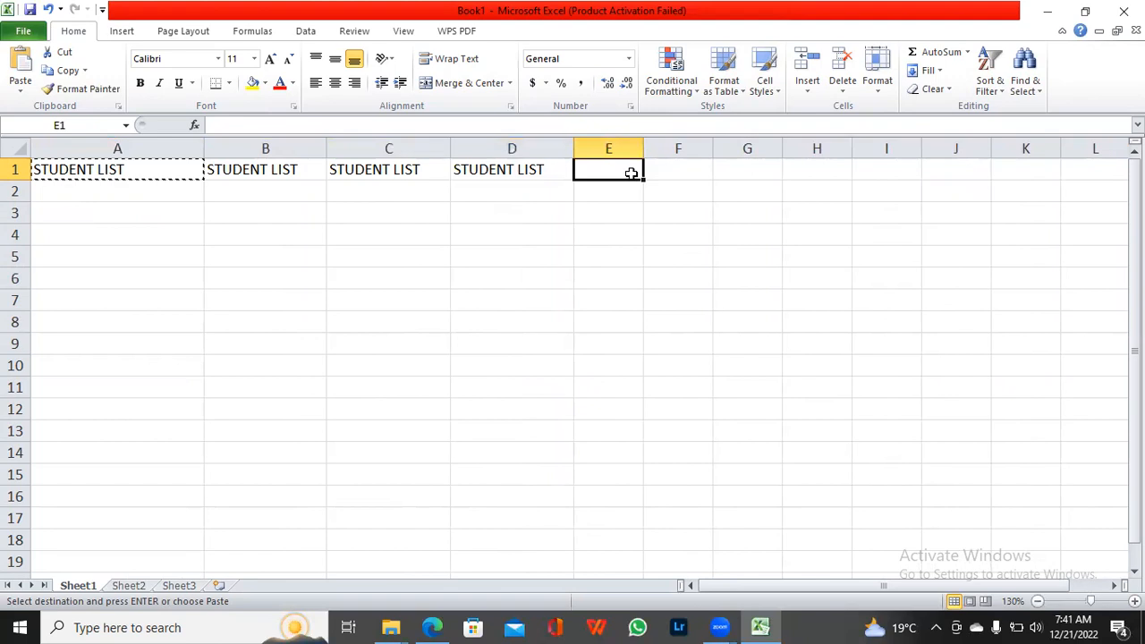
type("BI")
type("X")
key("BackSpace")
key("BackSpace")
type("OX")
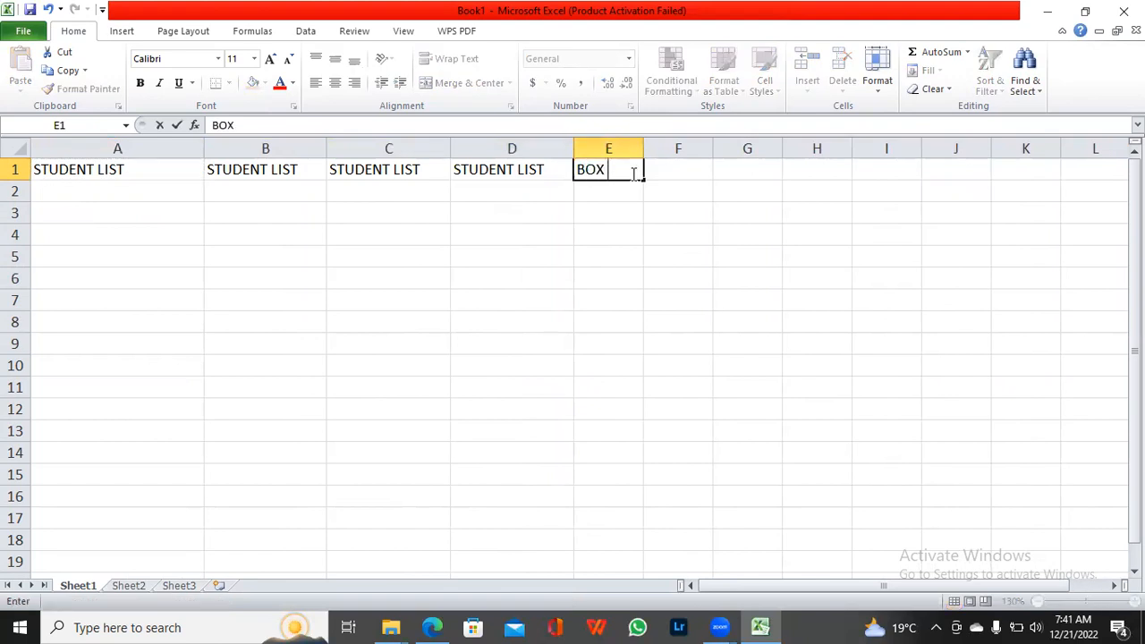
type(" NAME")
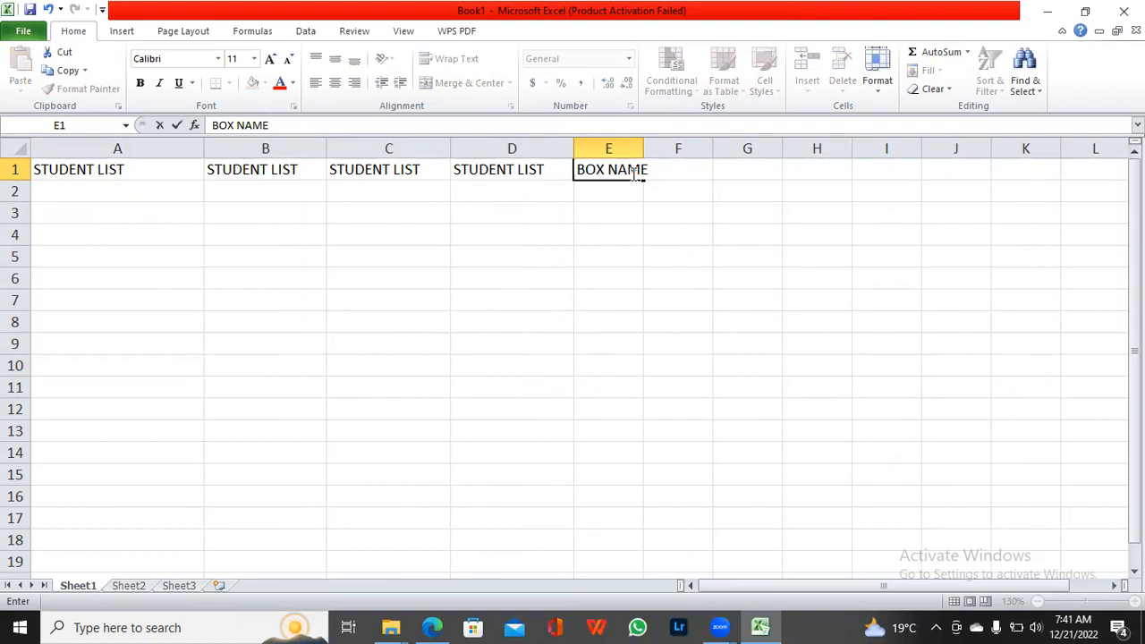
left_click(641, 149)
double_click(643, 150)
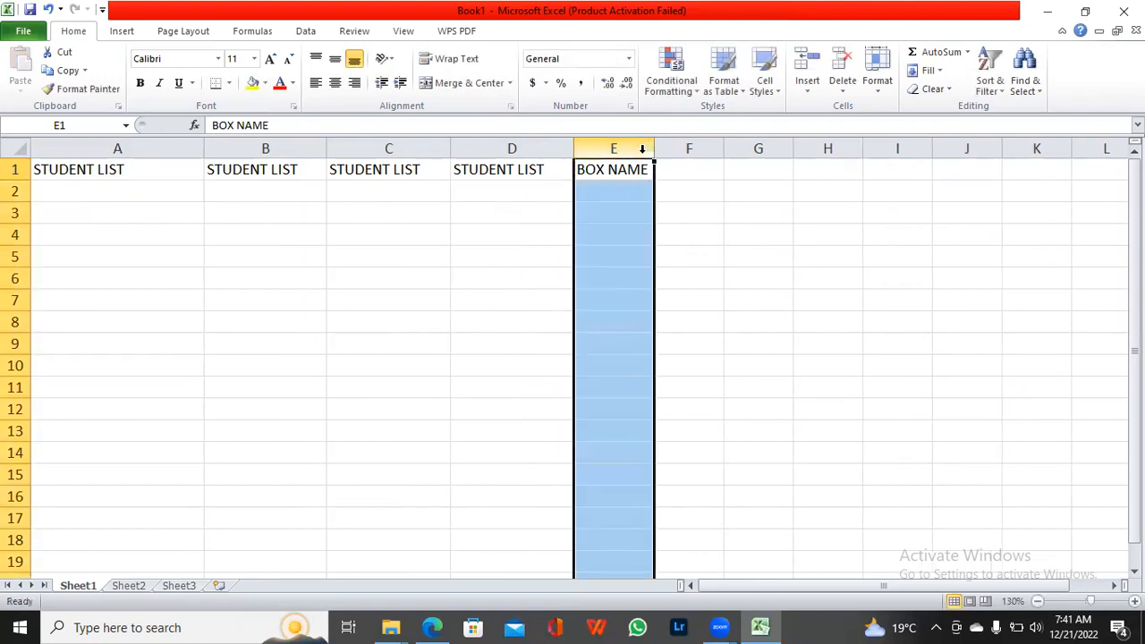
Step: Enter the heading RESULT in cell F1
left_click(670, 172)
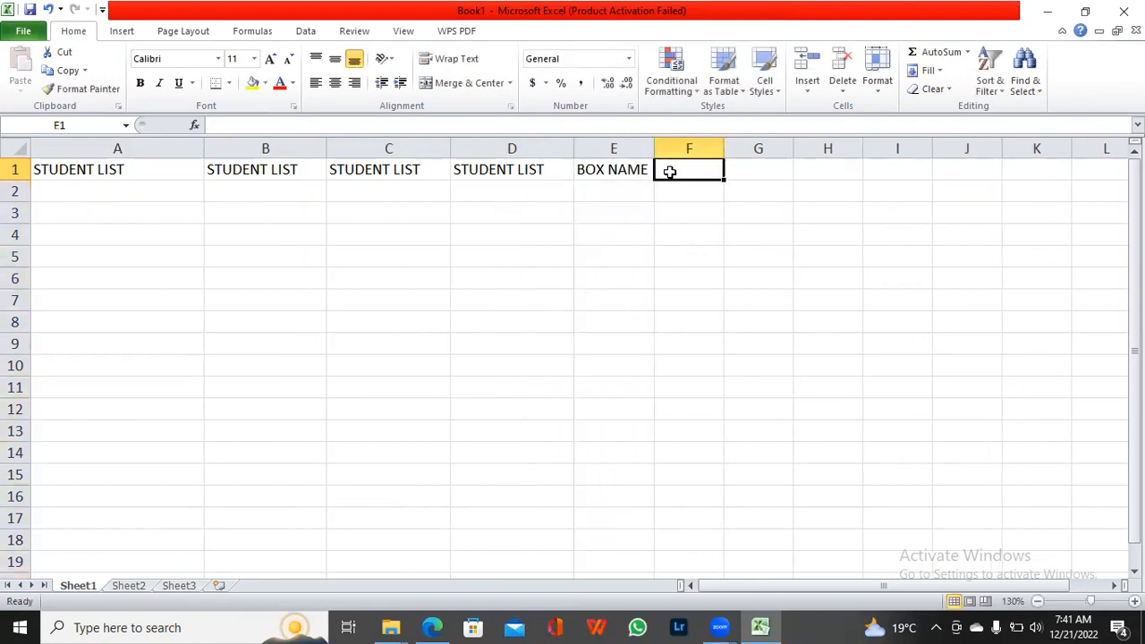
type("RESULT")
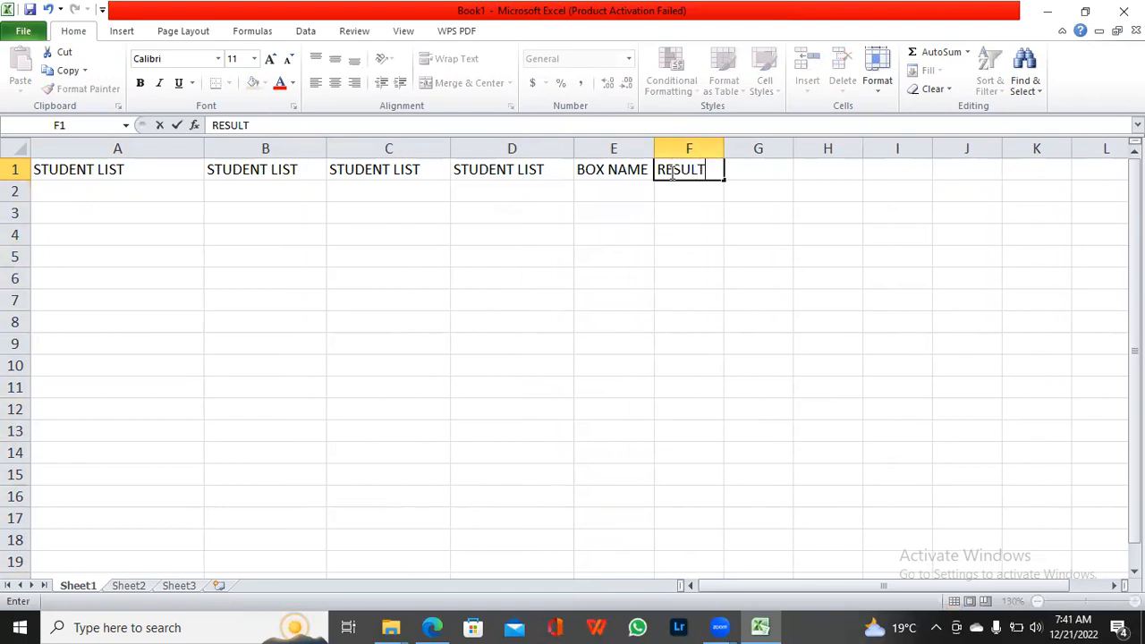
left_click(601, 271)
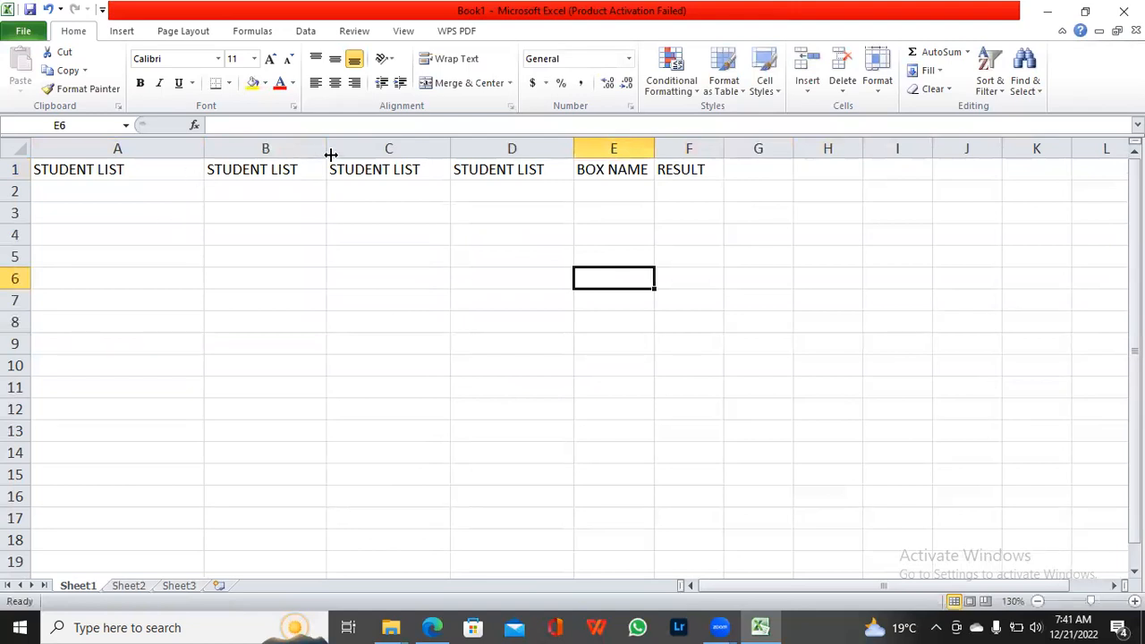
Step: Widen columns B, C and D slightly further
left_click_drag(325, 152, 333, 153)
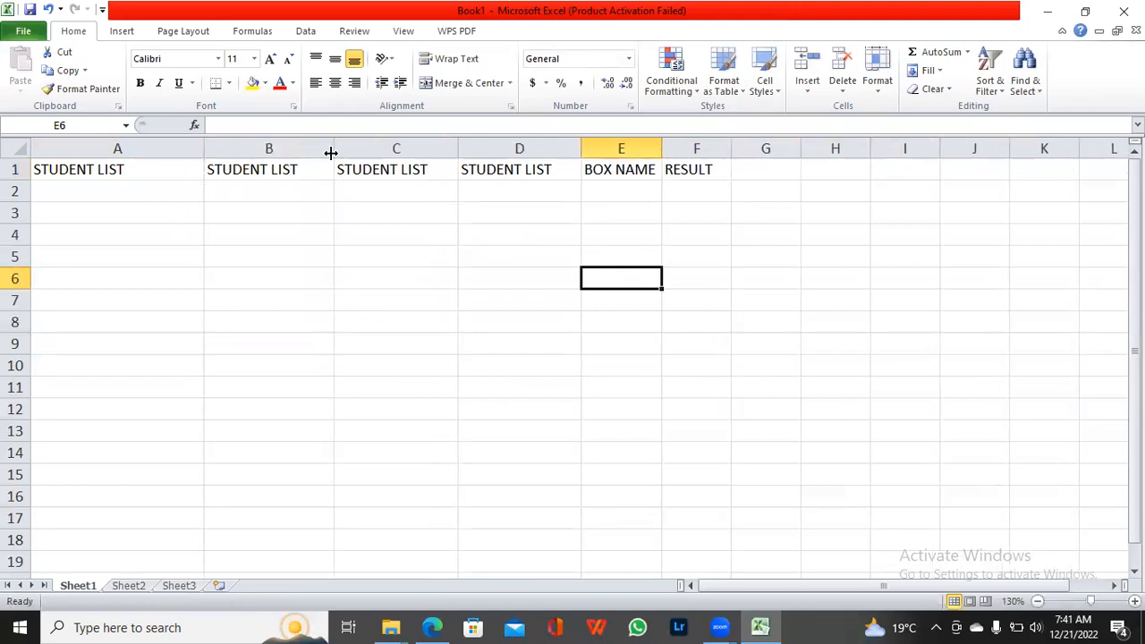
left_click_drag(458, 151, 471, 151)
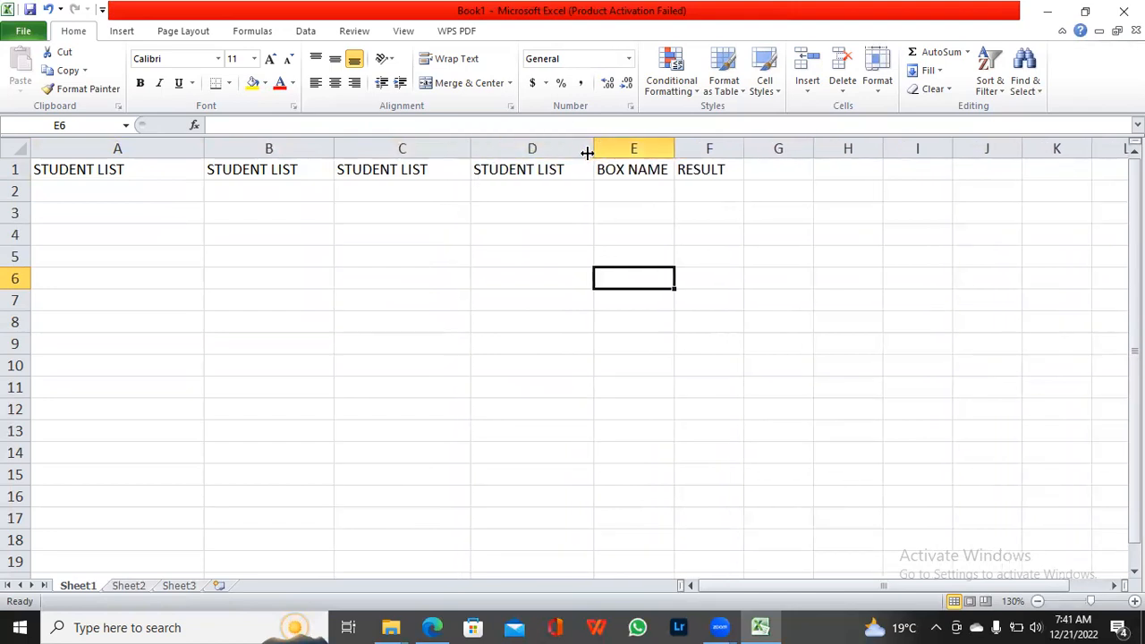
left_click_drag(589, 151, 601, 151)
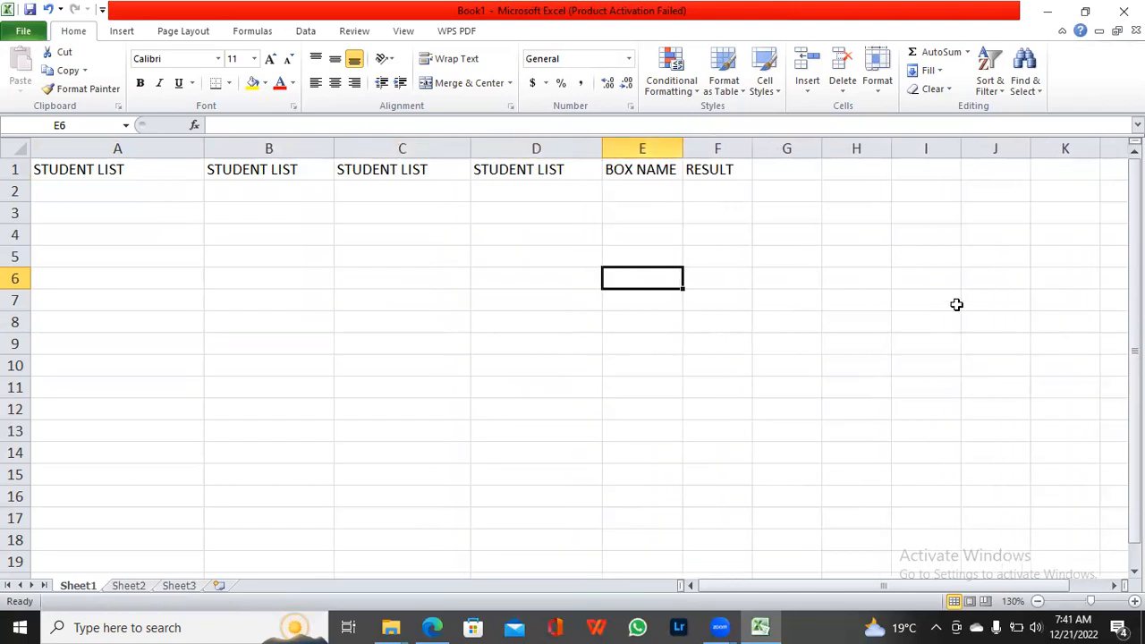
Step: Fill cells A2 to A4 under the first STUDENT LIST heading with three student names
scroll(573, 358, "up", 2)
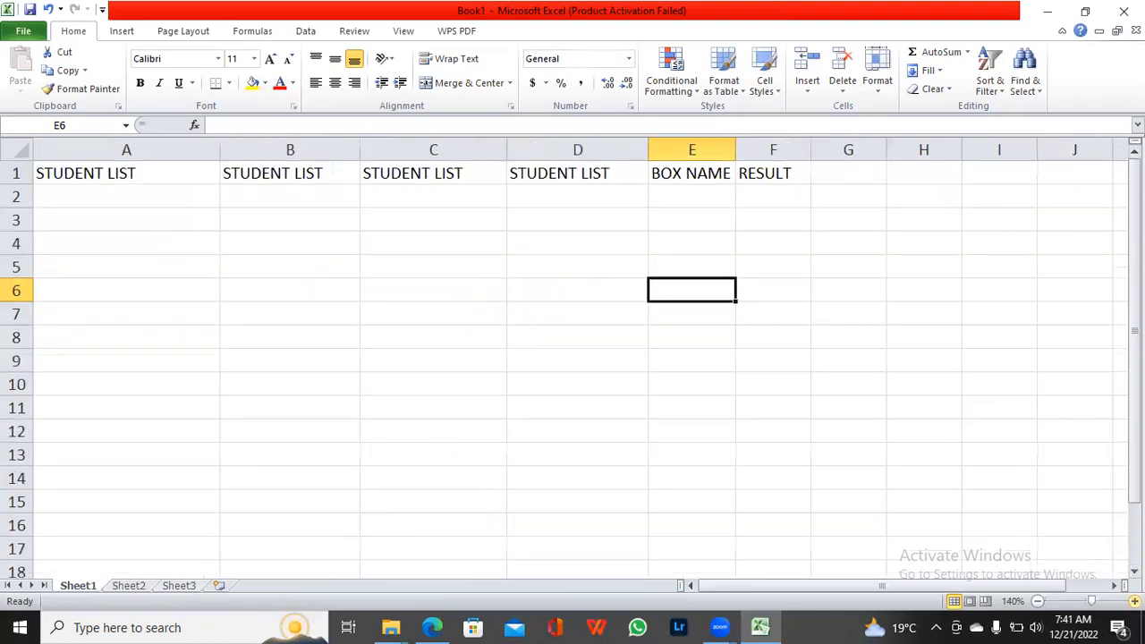
scroll(573, 358, "up", 2)
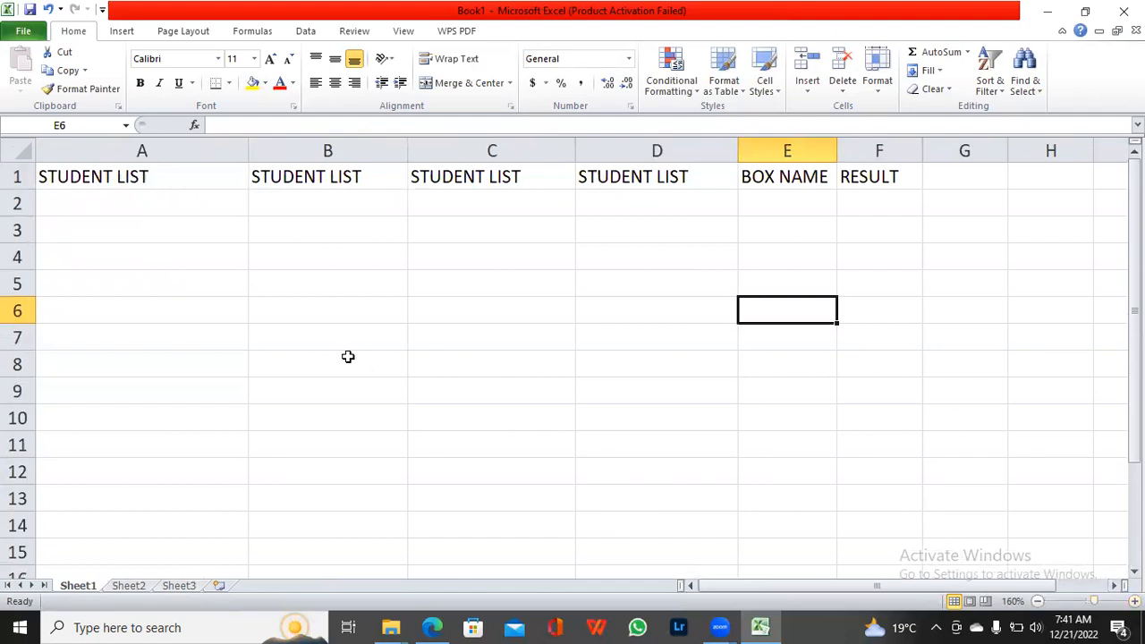
left_click(120, 210)
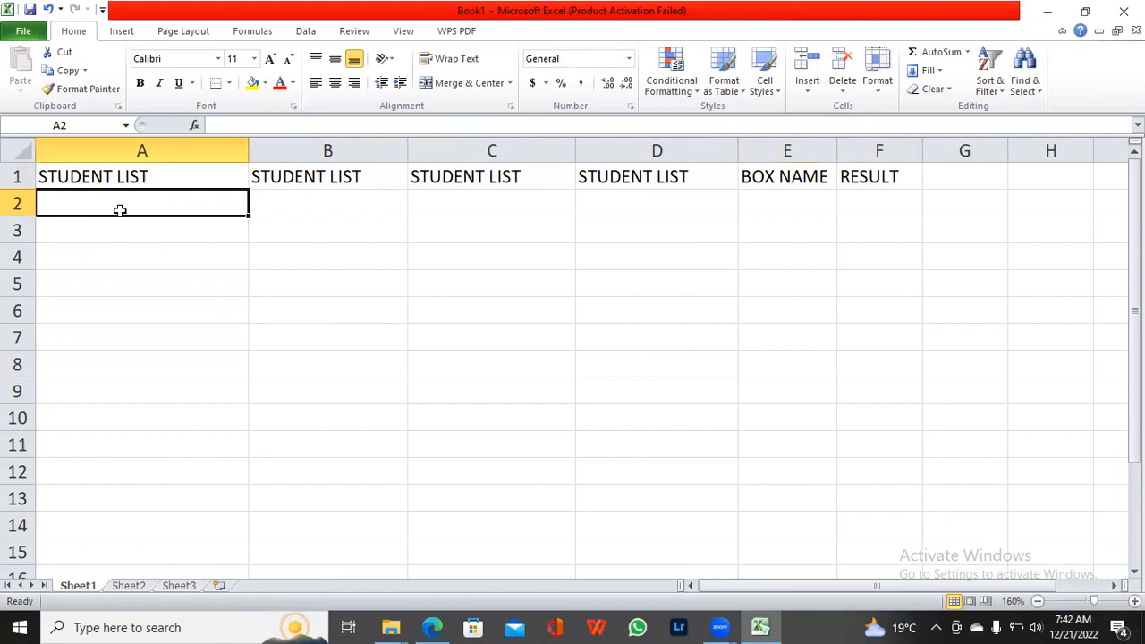
type("HAS")
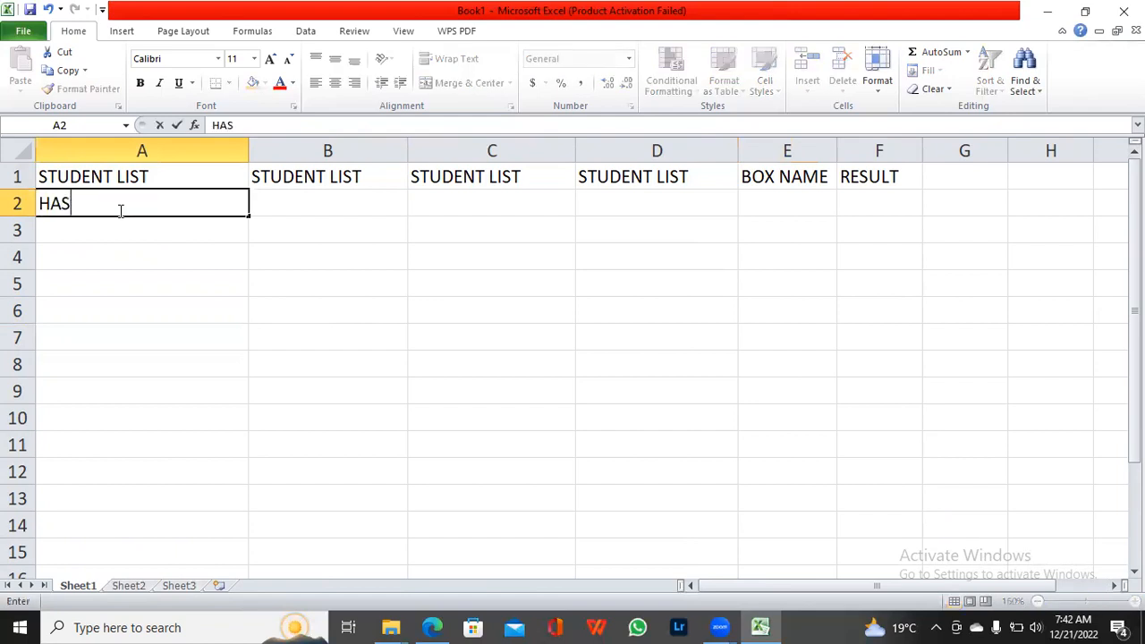
type("SAN")
key("Return")
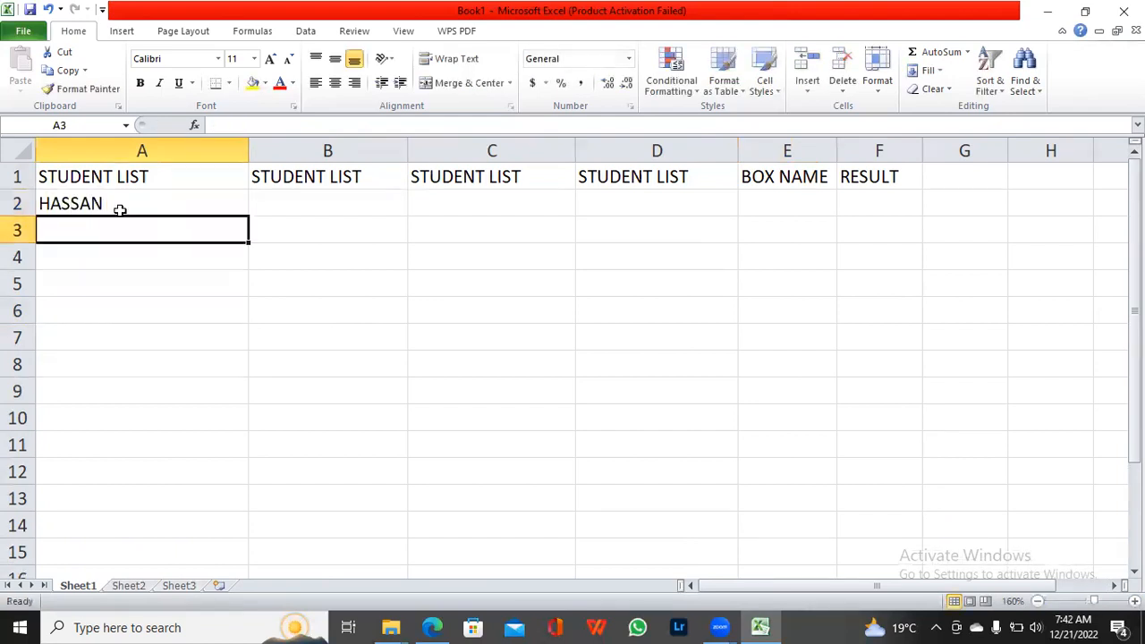
type("TANVER")
key("BackSpace")
type("ER")
key("Return")
type("ALI")
key("Return")
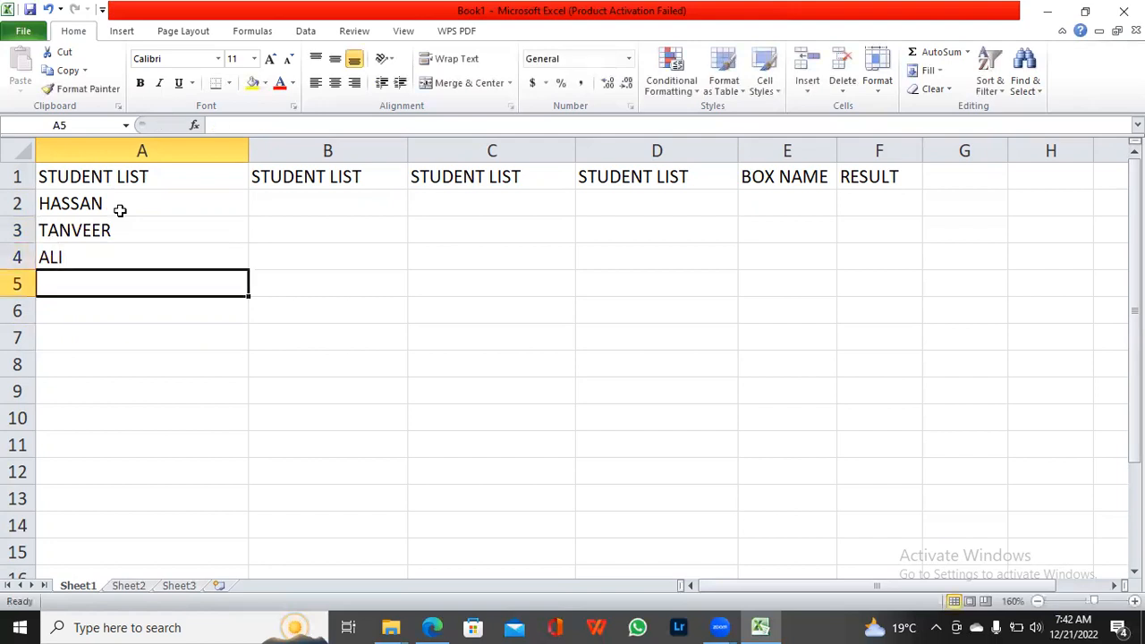
Step: Continue the first STUDENT LIST column with four student names in cells A5 to A8
type("HAYA")
key("Return")
type("SAQIB")
key("Return")
type("SAQLAI")
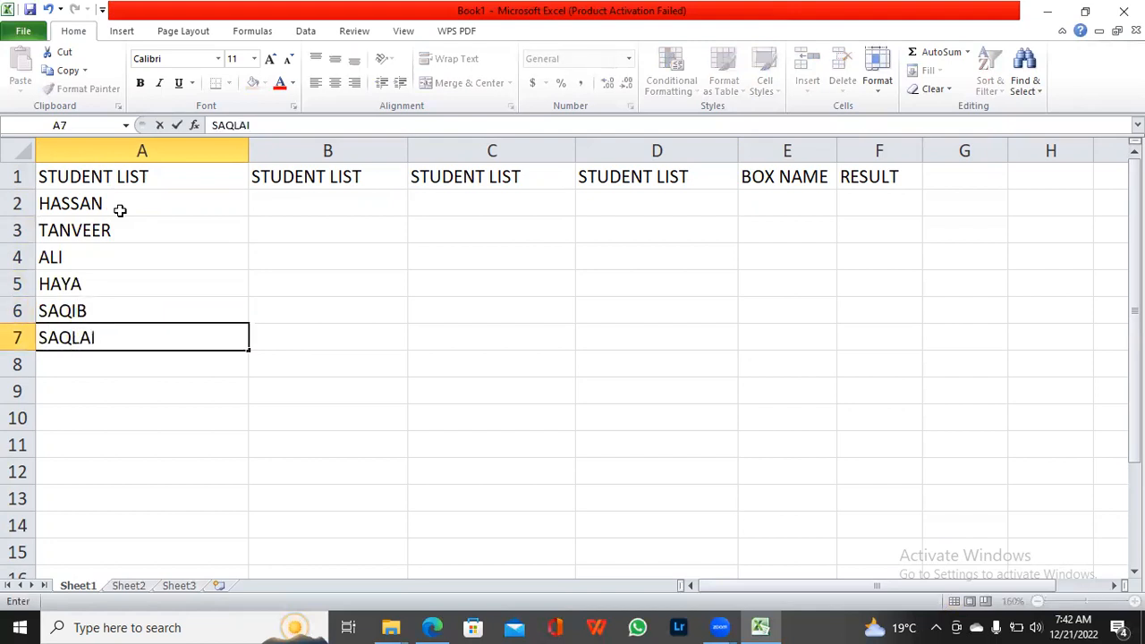
type("N")
key("Return")
type("AMREEN")
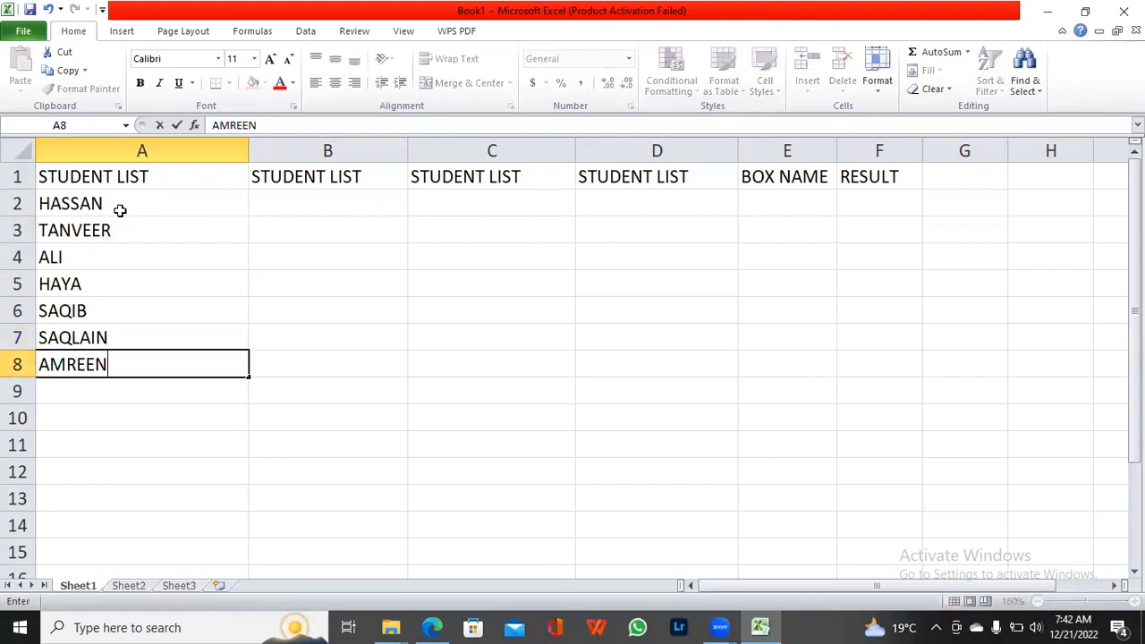
key("Return")
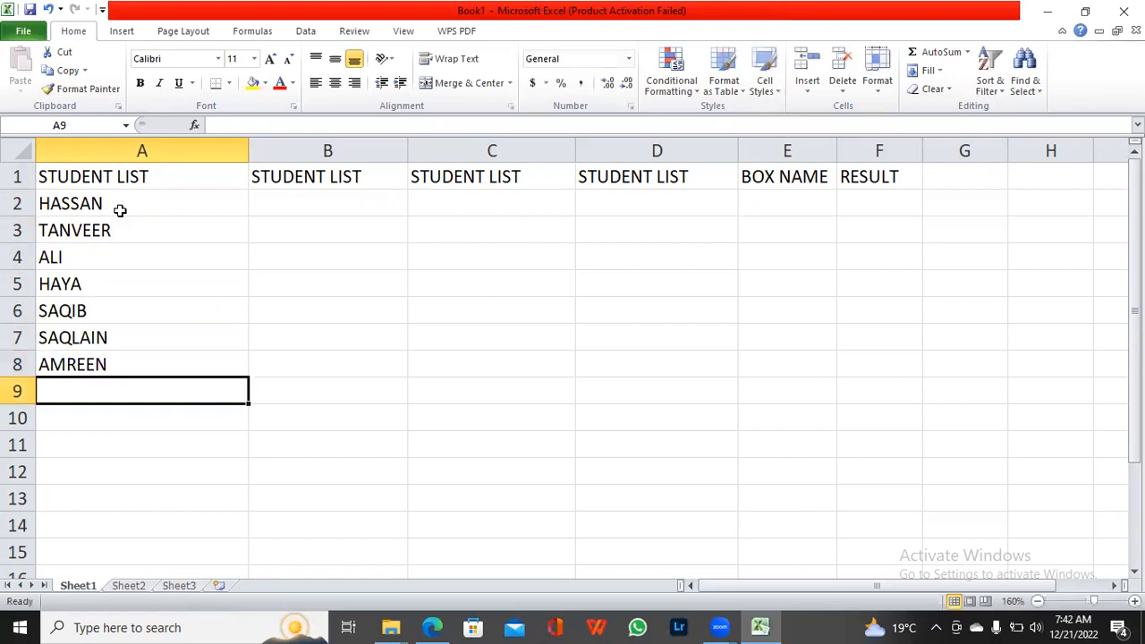
Step: Add three more student names to the first STUDENT LIST column in cells A9 to A11
type("MAQHA")
key("BackSpace")
key("BackSpace")
key("BackSpace")
type("HA")
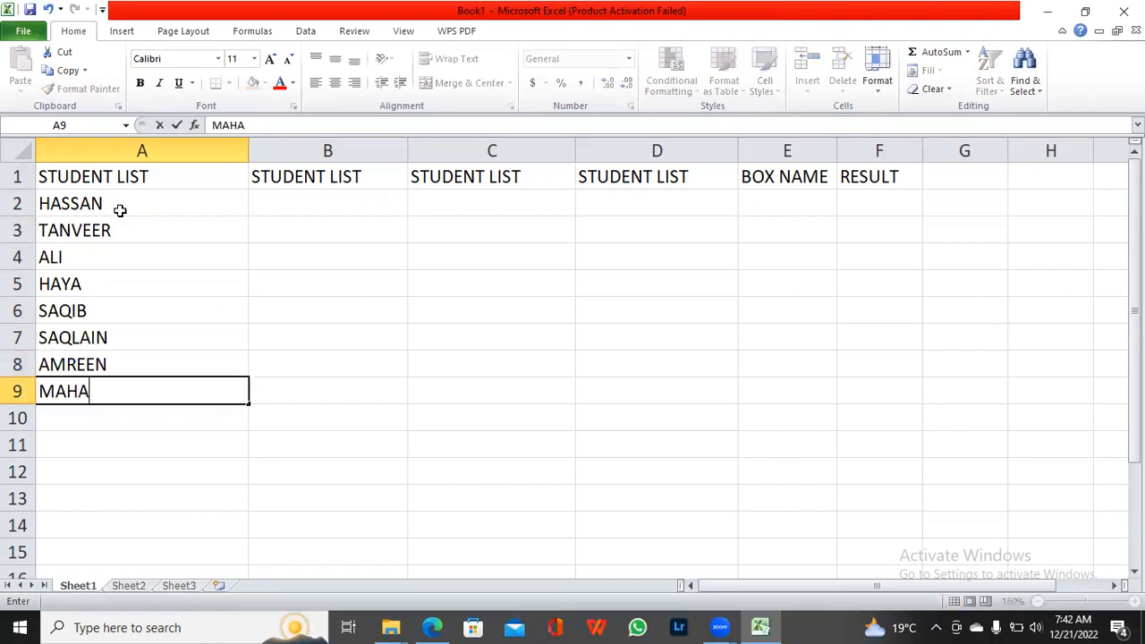
key("Return")
type("MAHEEN")
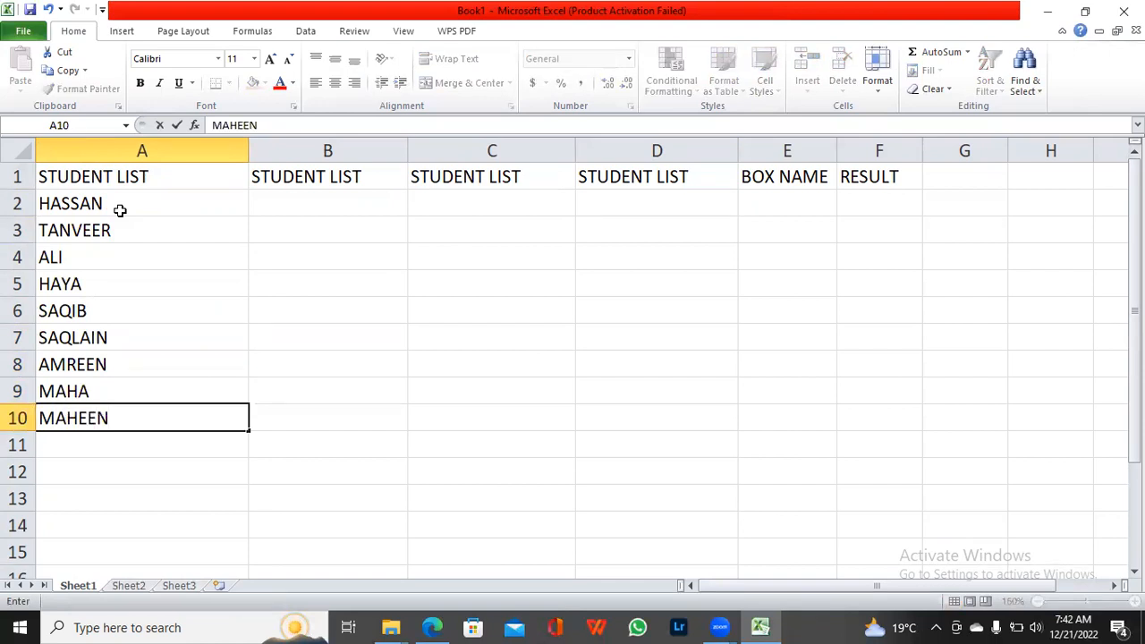
key("Return")
type("NELAM")
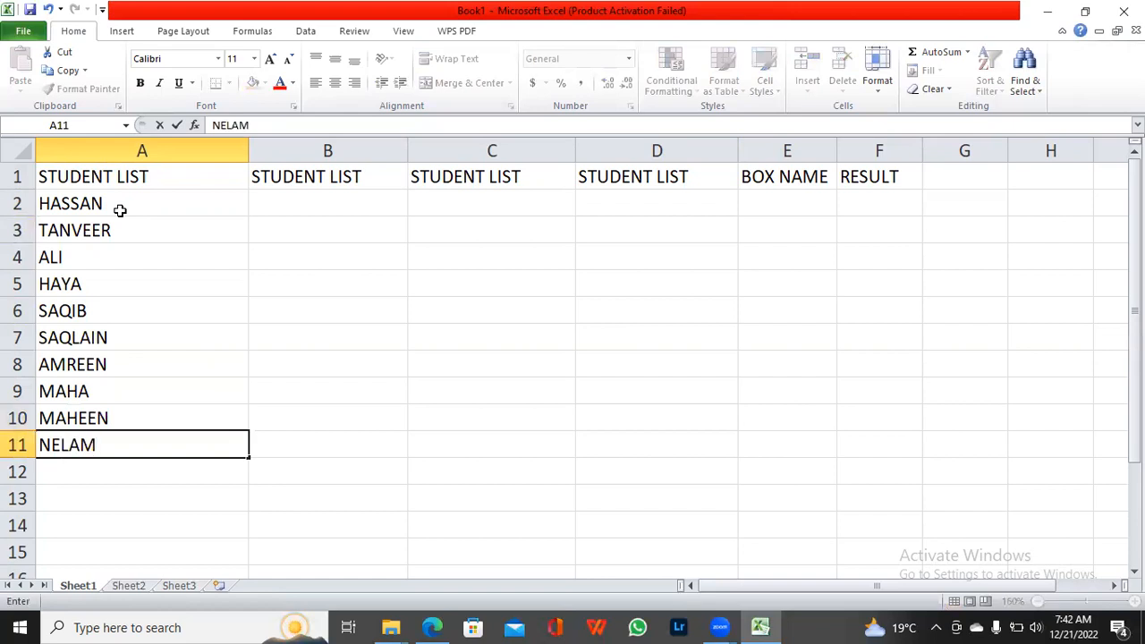
key("Return")
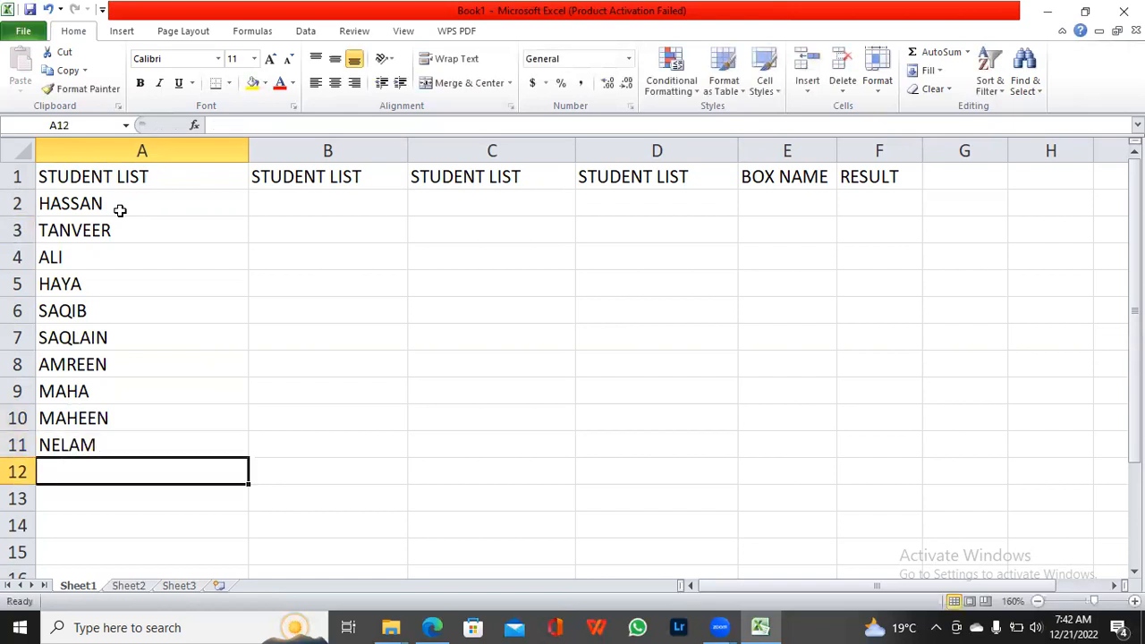
Step: Complete the first STUDENT LIST column with three student names in cells A12 to A14
type("SAJJAS")
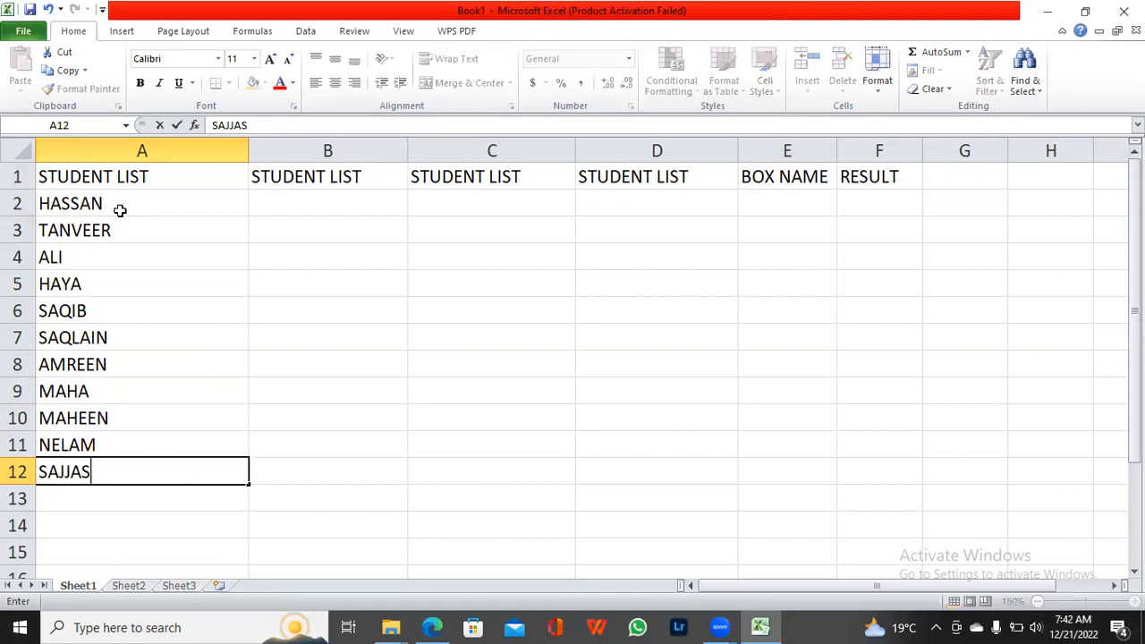
key("BackSpace")
type("D")
key("Return")
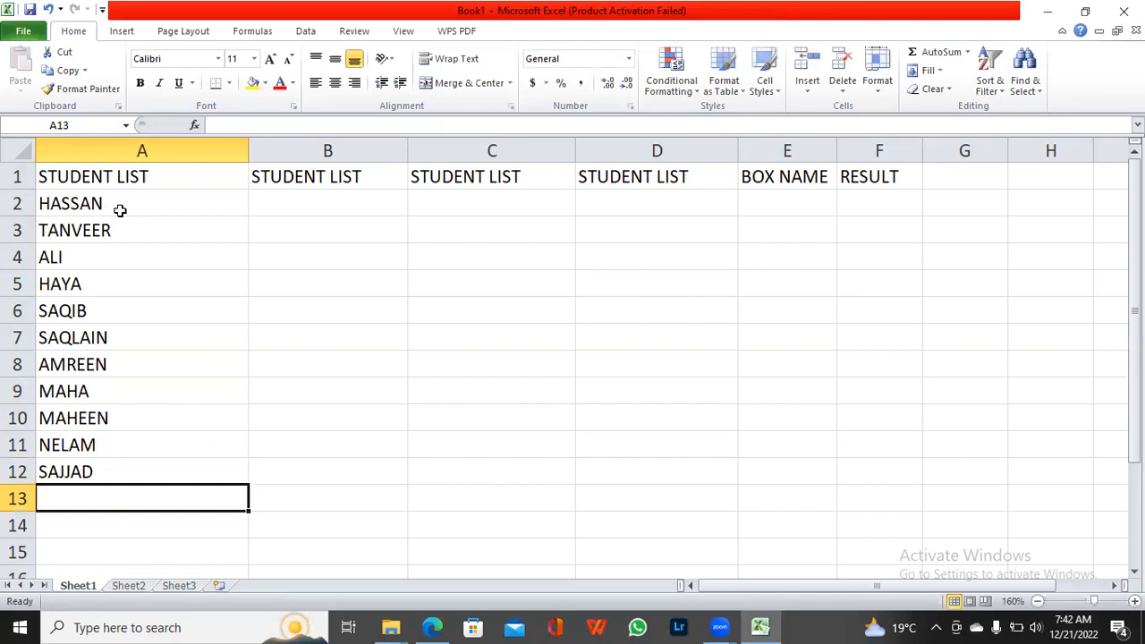
type("AMBER")
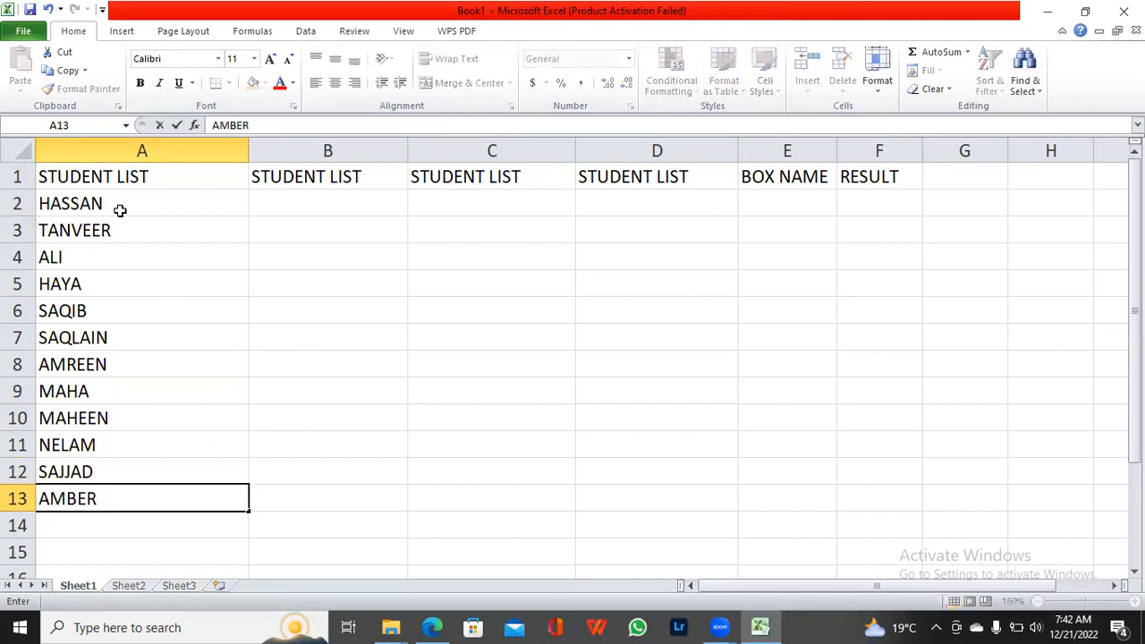
key("Return")
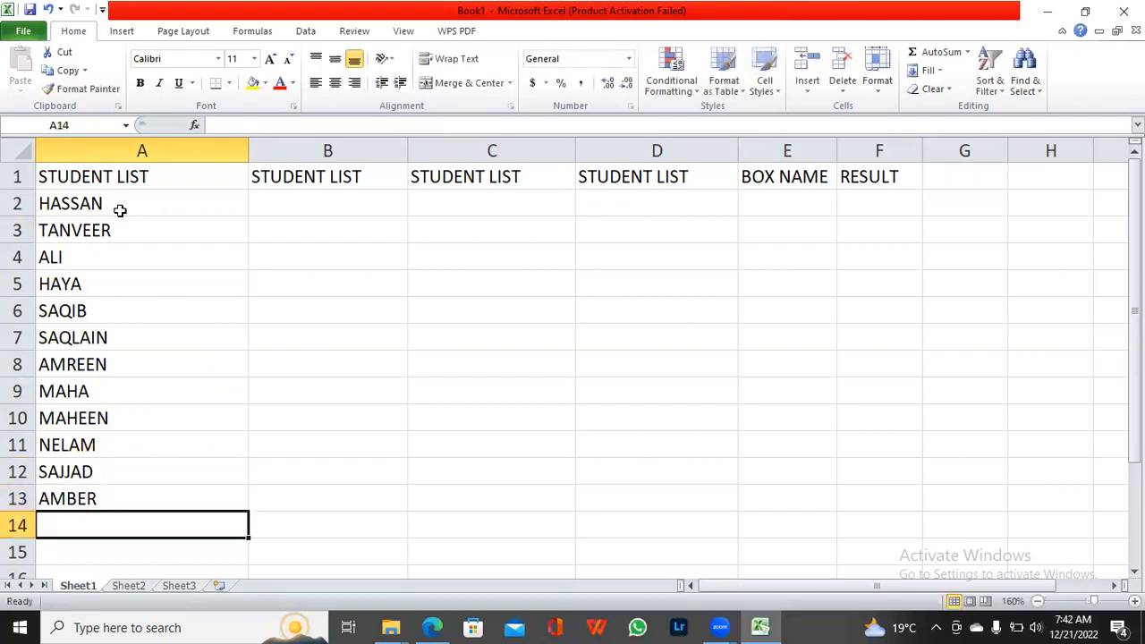
type("AF")
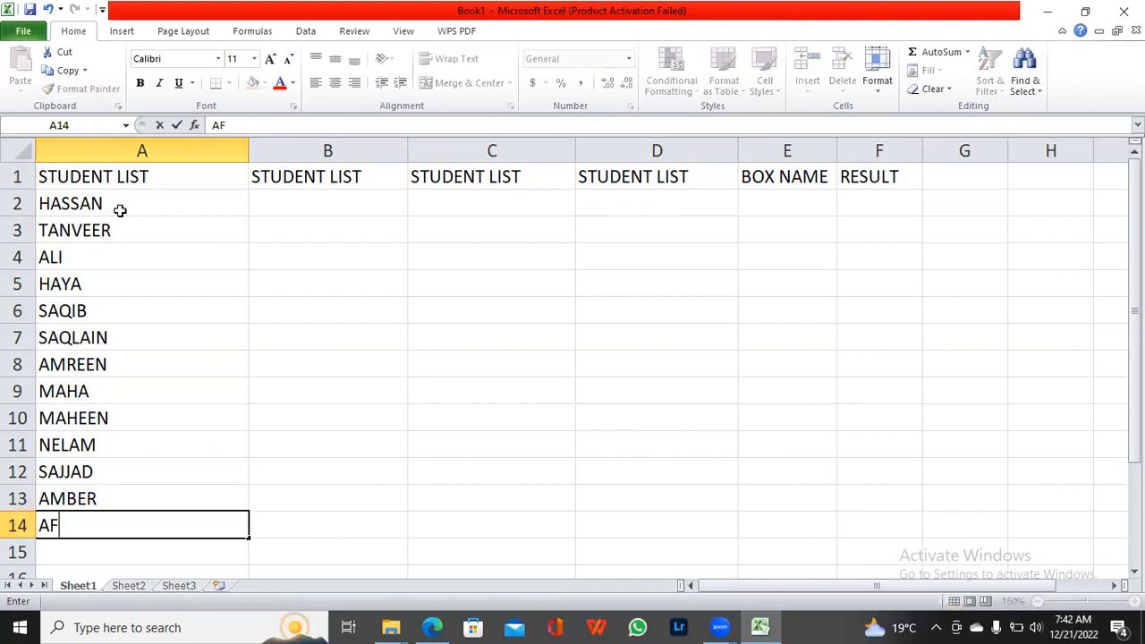
type("SHAN")
key("BackSpace")
key("Return")
type("S")
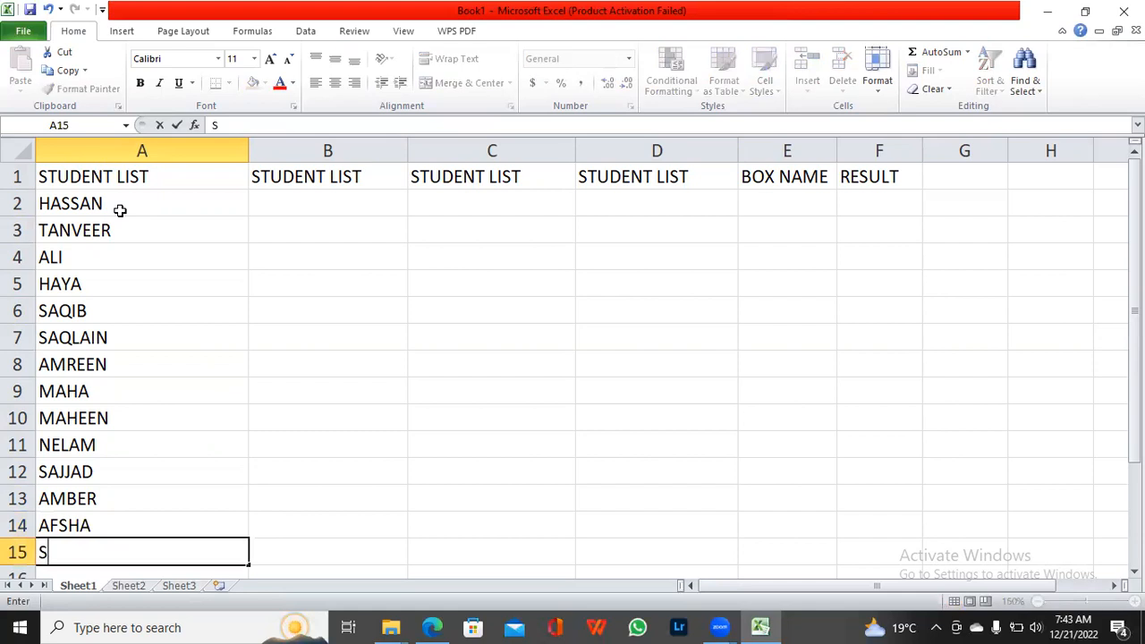
key("BackSpace")
Step: Start the second STUDENT LIST column with two student names in cells B2 and B3
left_click(267, 196)
type("SHAN")
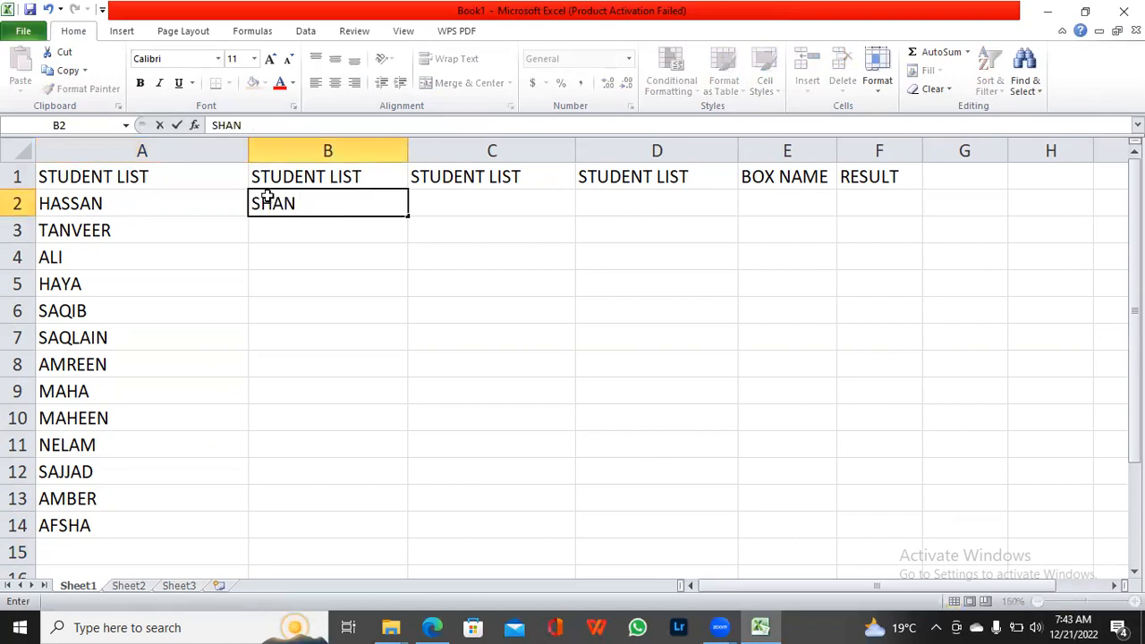
key("Return")
type("SHAEE")
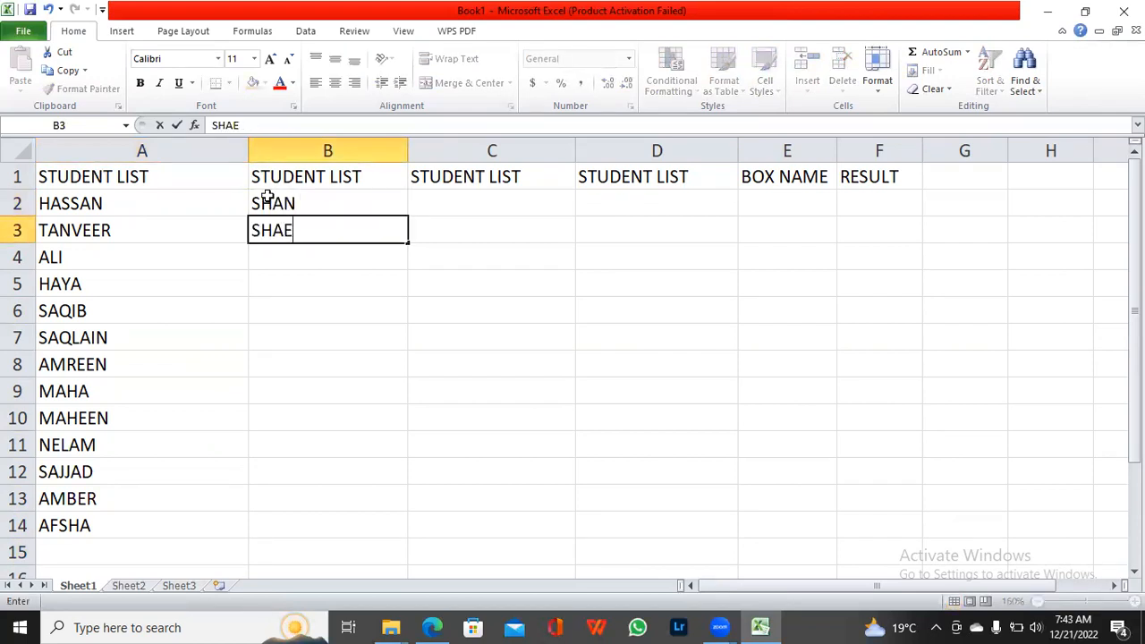
key("BackSpace")
key("BackSpace")
type("HEEN")
key("Return")
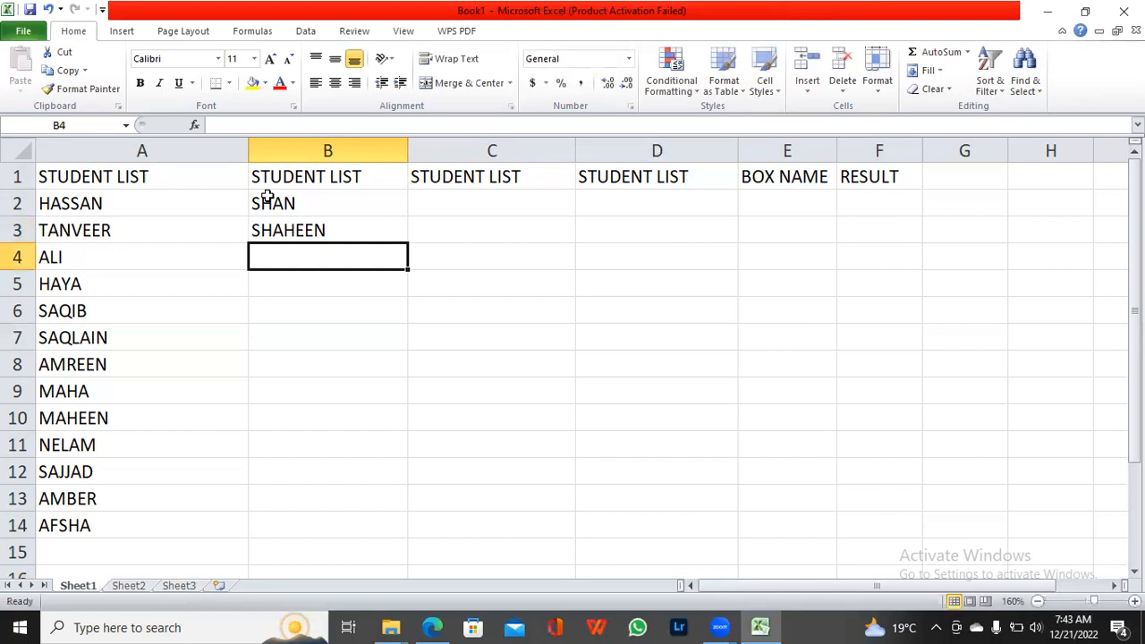
Step: Enter two more student names in cells B4 and B5 of the second STUDENT LIST column
type("SAQ")
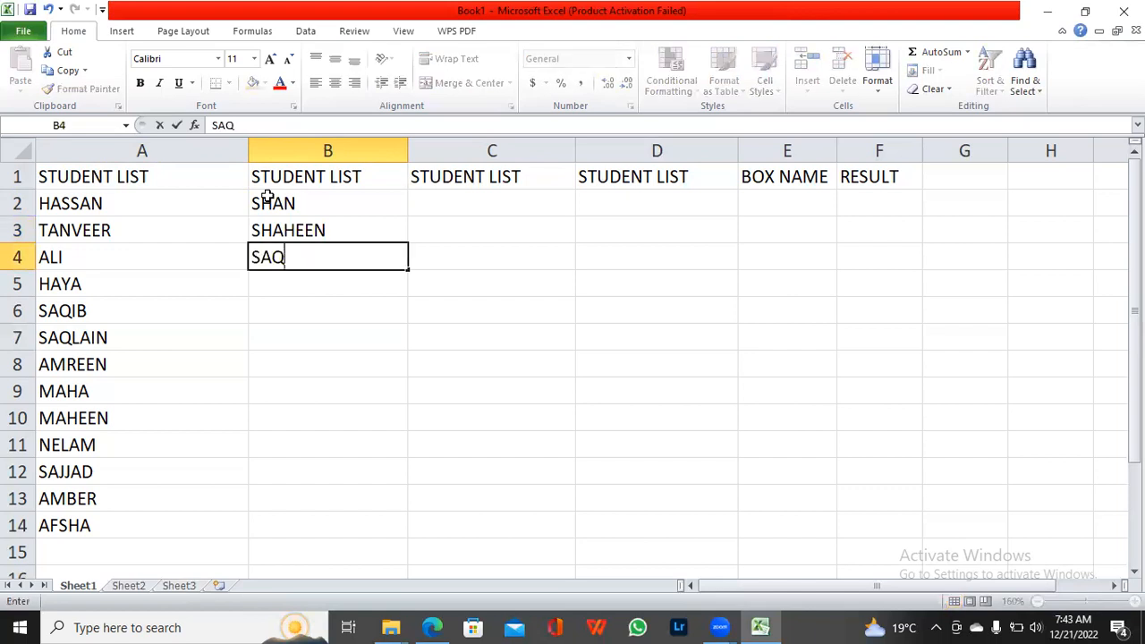
type("LAIN")
key("BackSpace")
key("BackSpace")
key("BackSpace")
key("BackSpace")
key("BackSpace")
key("BackSpace")
key("BackSpace")
type("SAJID")
key("Return")
type("S")
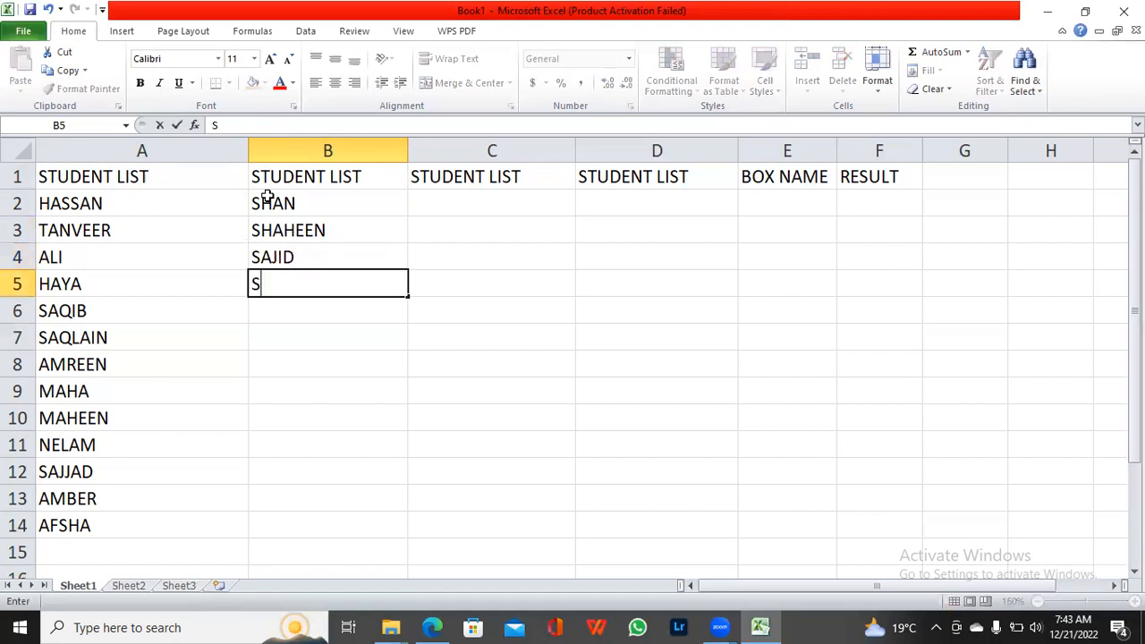
key("BackSpace")
type("SA")
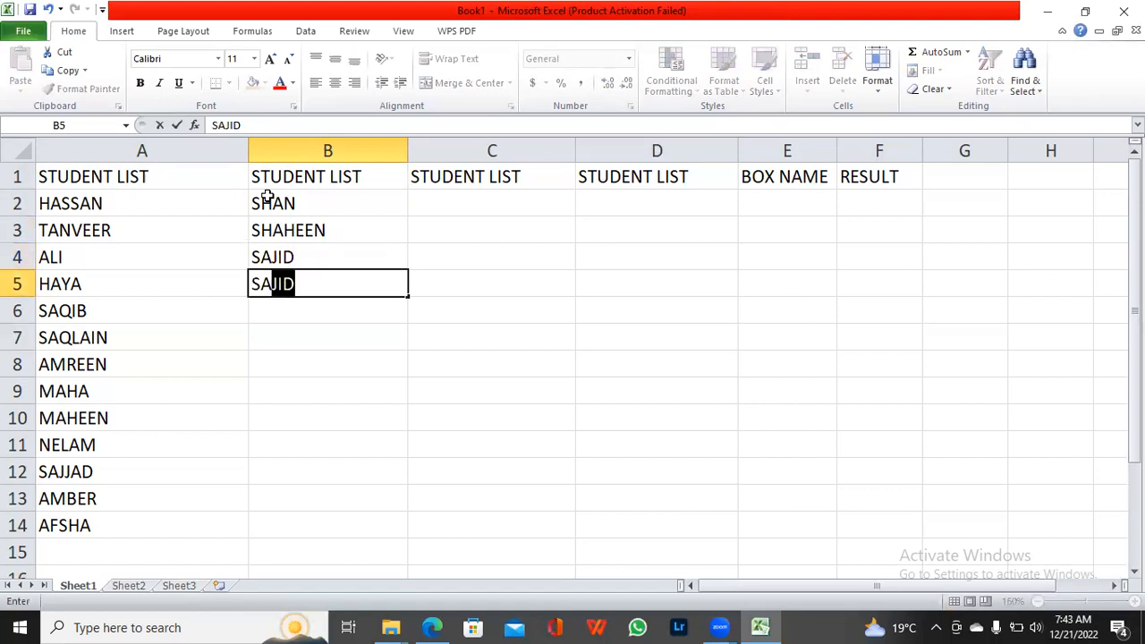
type("MI")
key("Return")
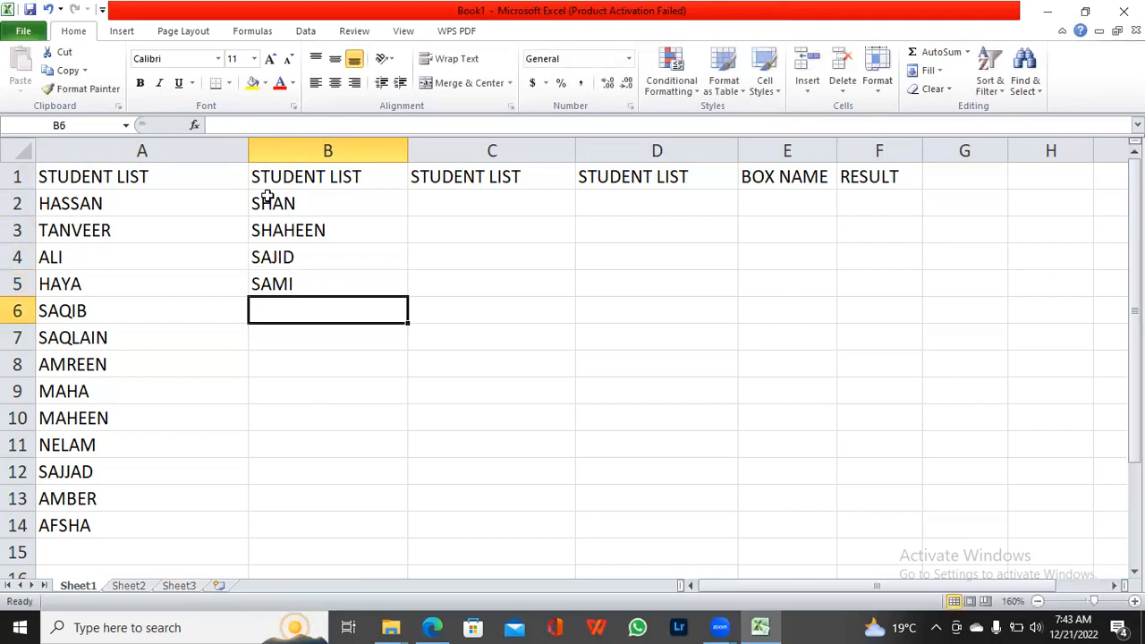
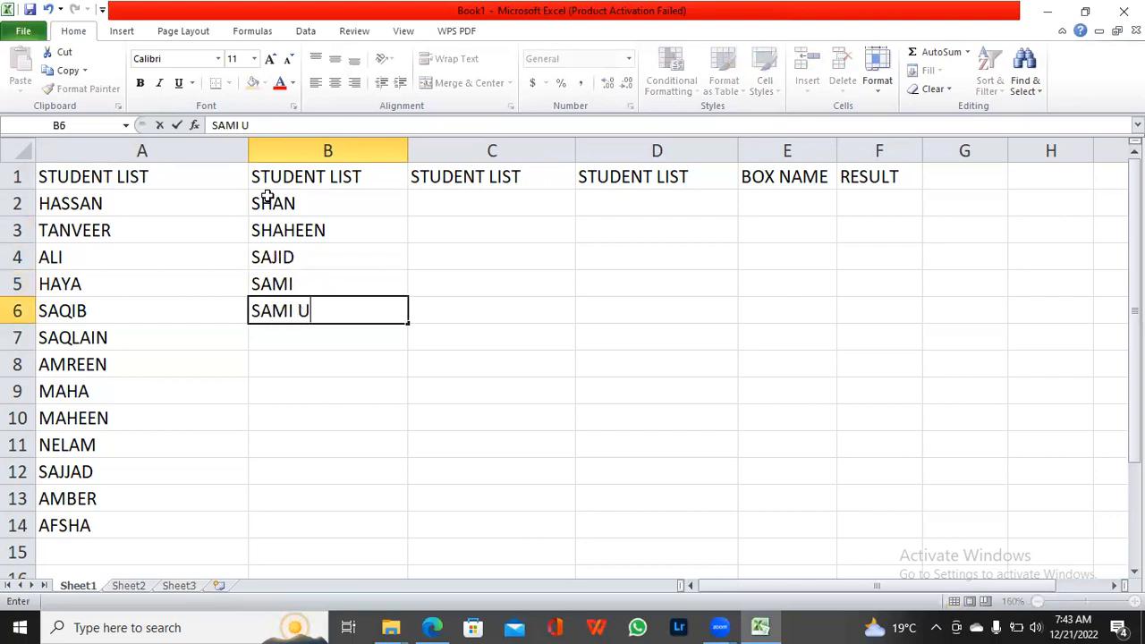
Step: Enter three students' full names in cells B6 to B8 of the second STUDENT LIST column
key("Return")
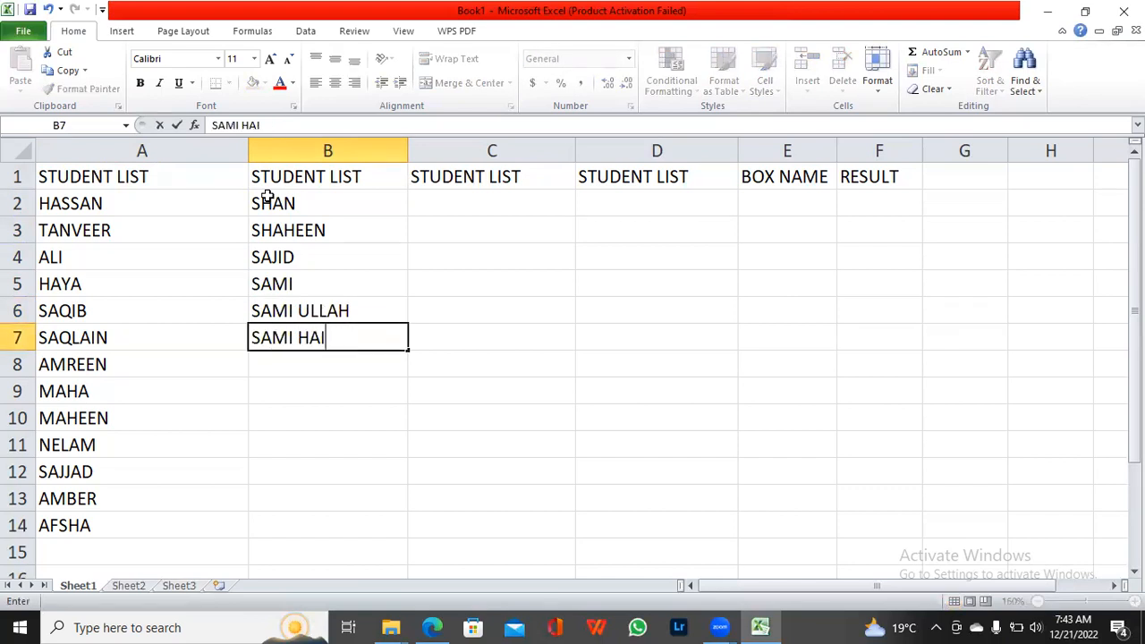
key("Return")
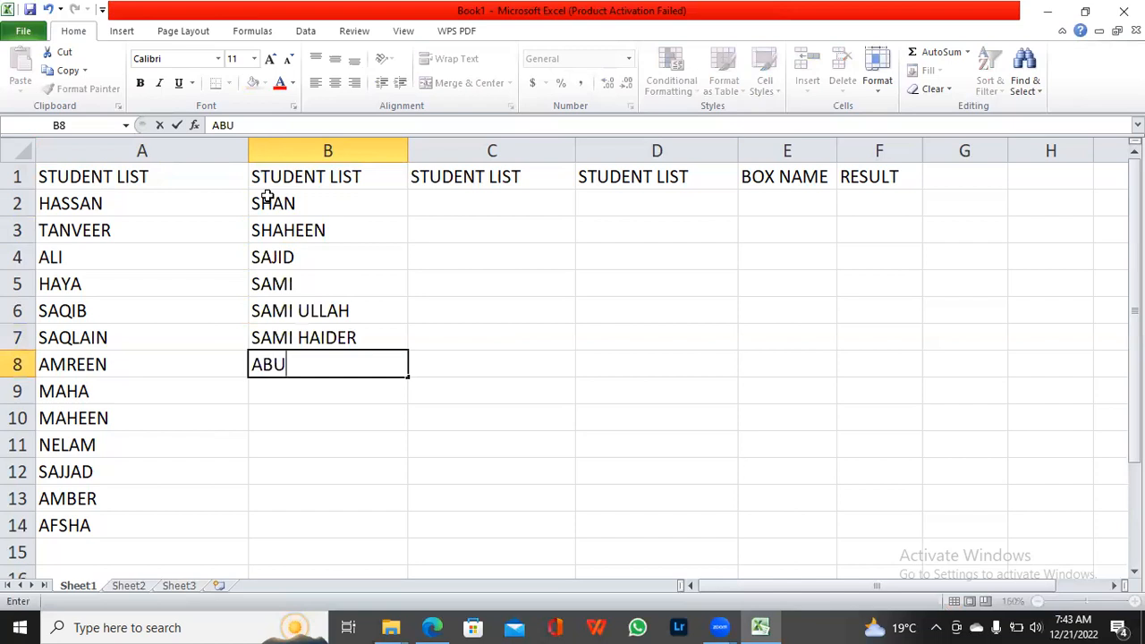
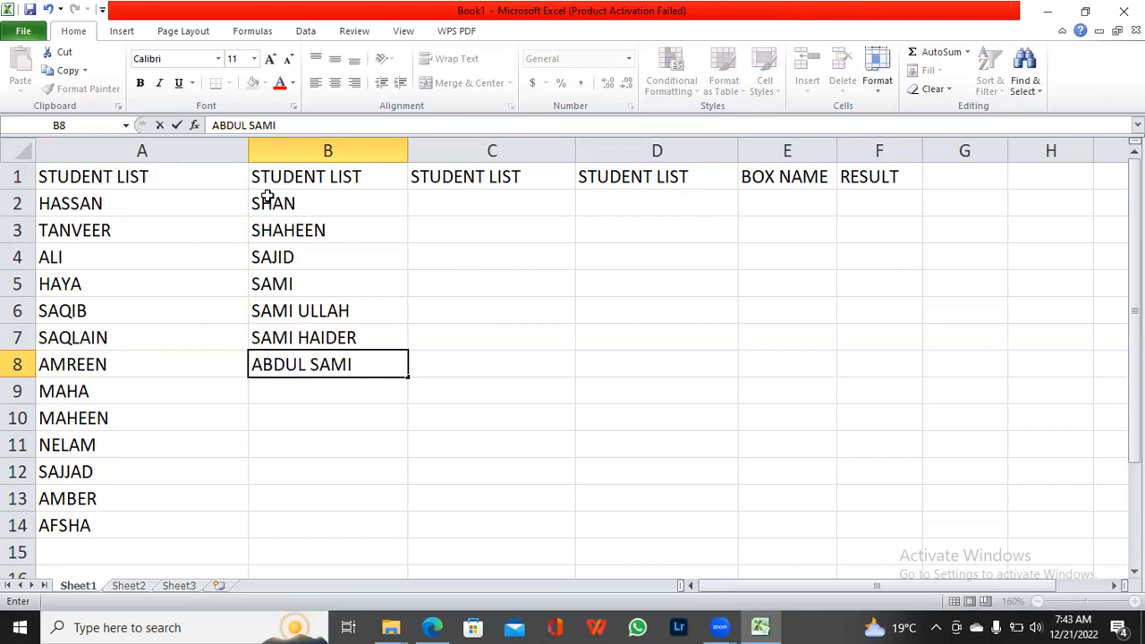
key("Return")
Step: Continue the second STUDENT LIST column with three student names in cells B9 to B11
type("WA")
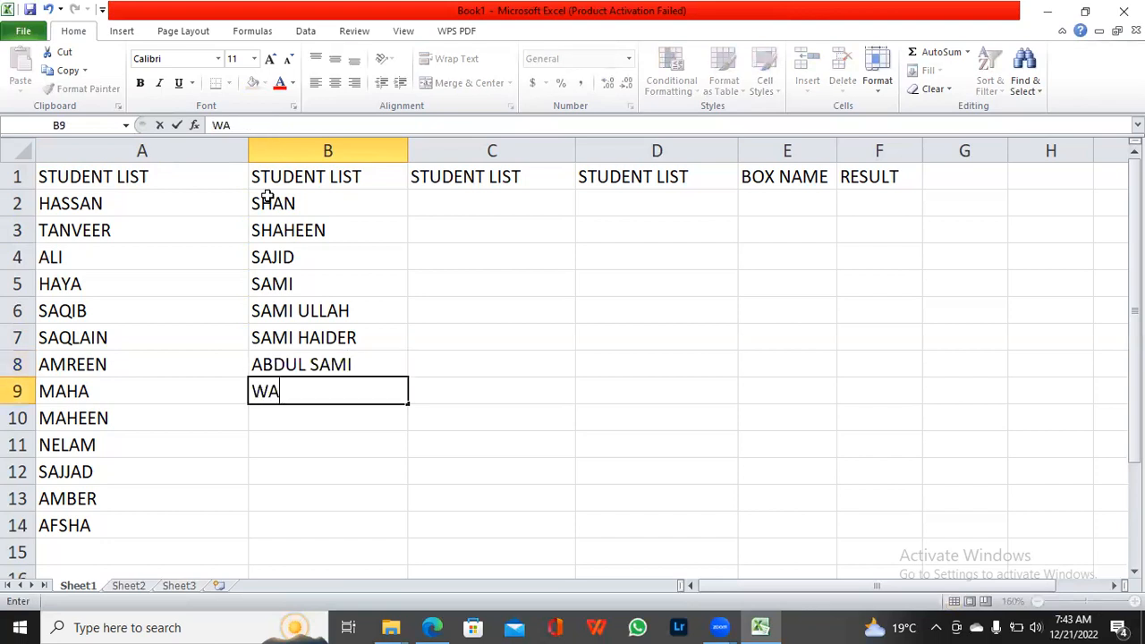
type("SI")
key("Return")
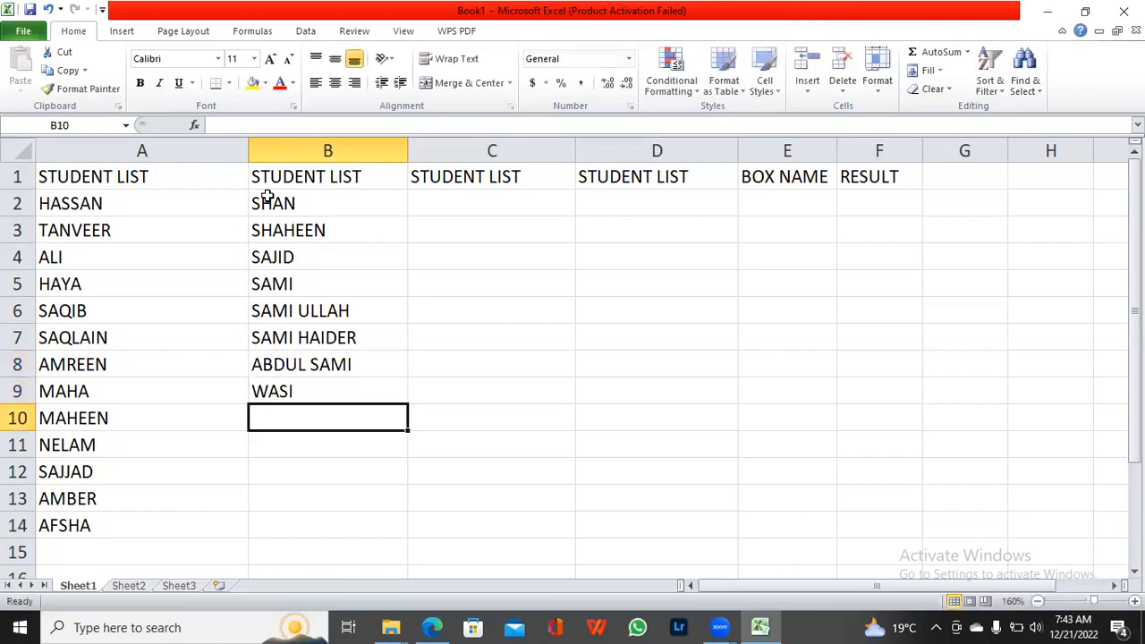
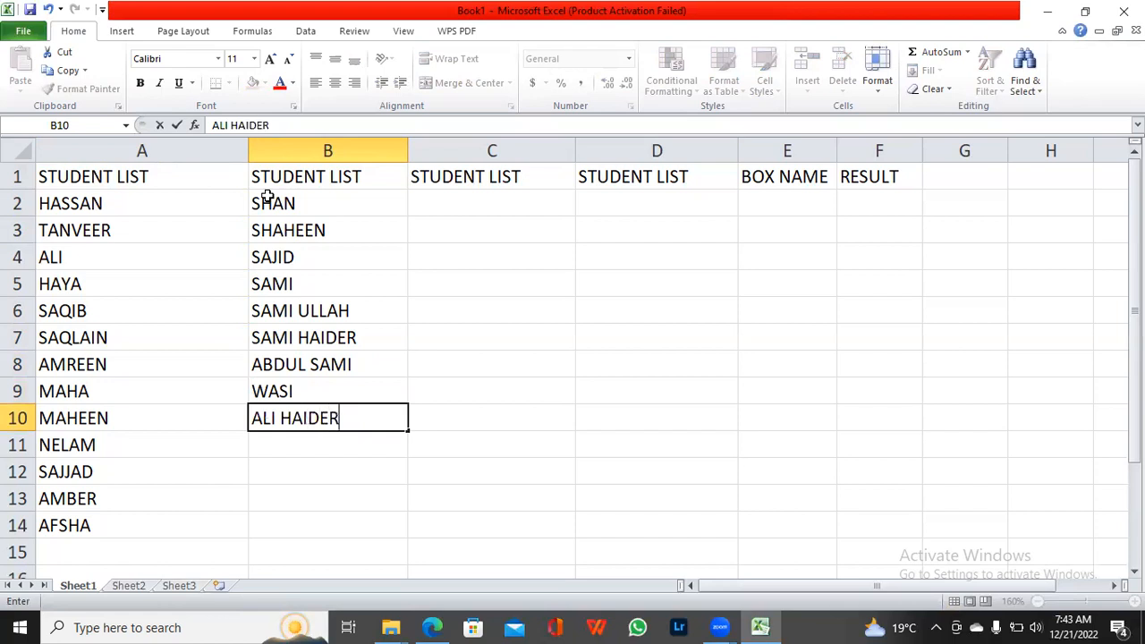
key("Return")
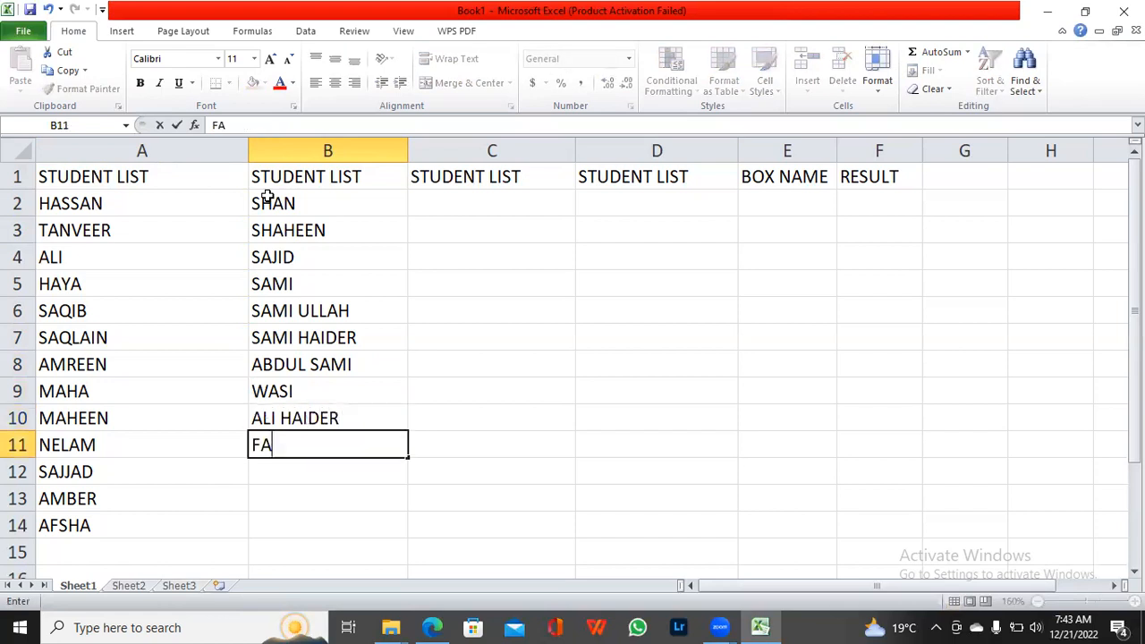
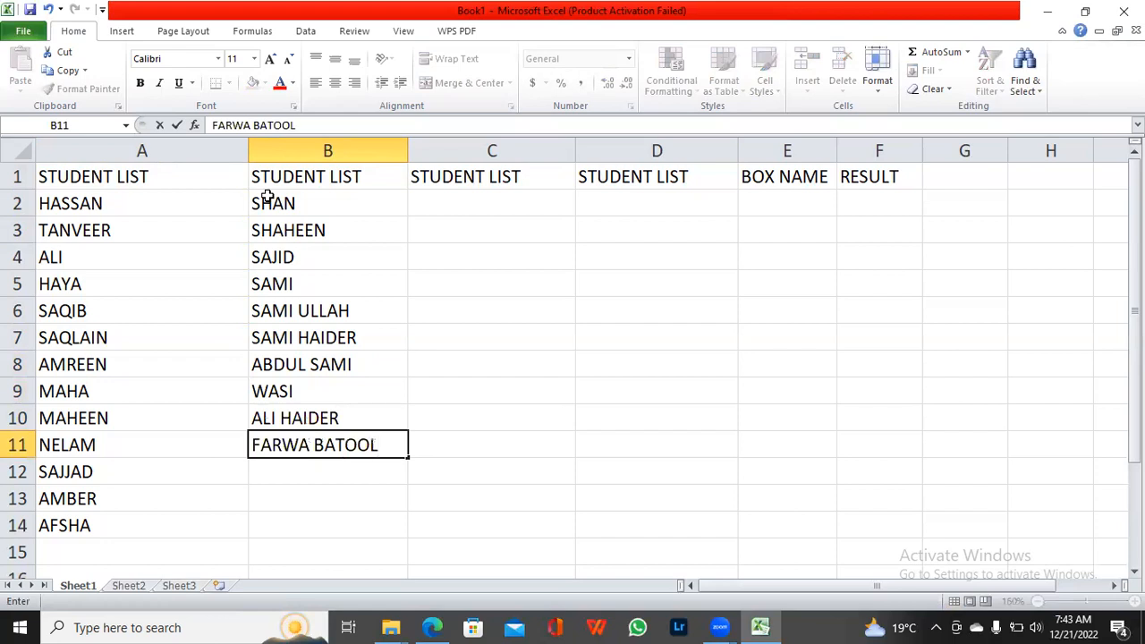
key("Return")
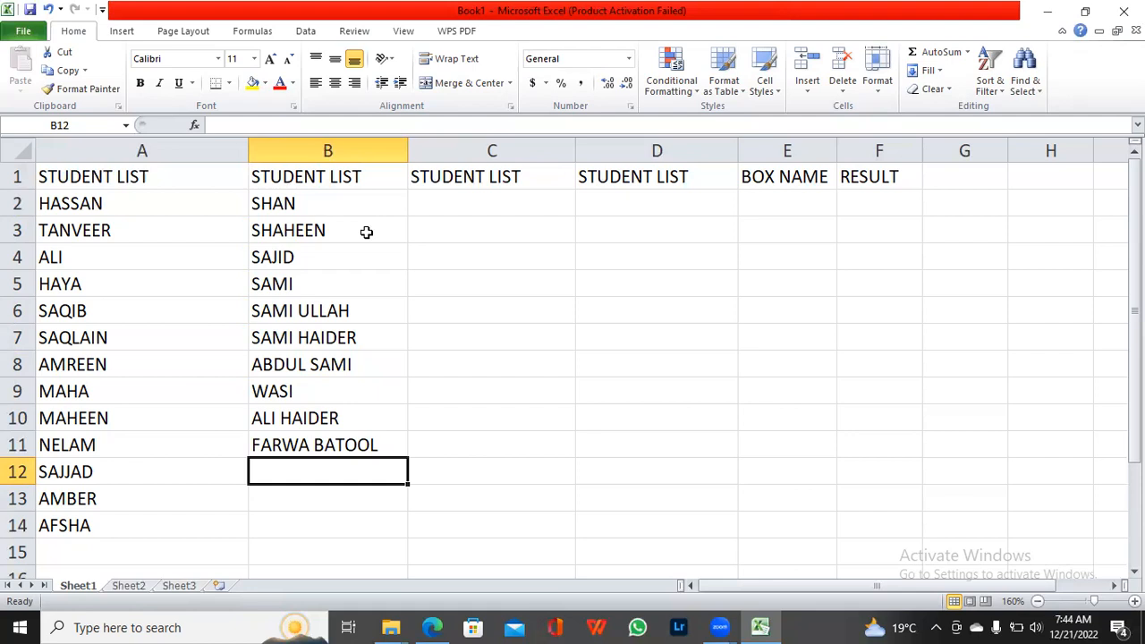
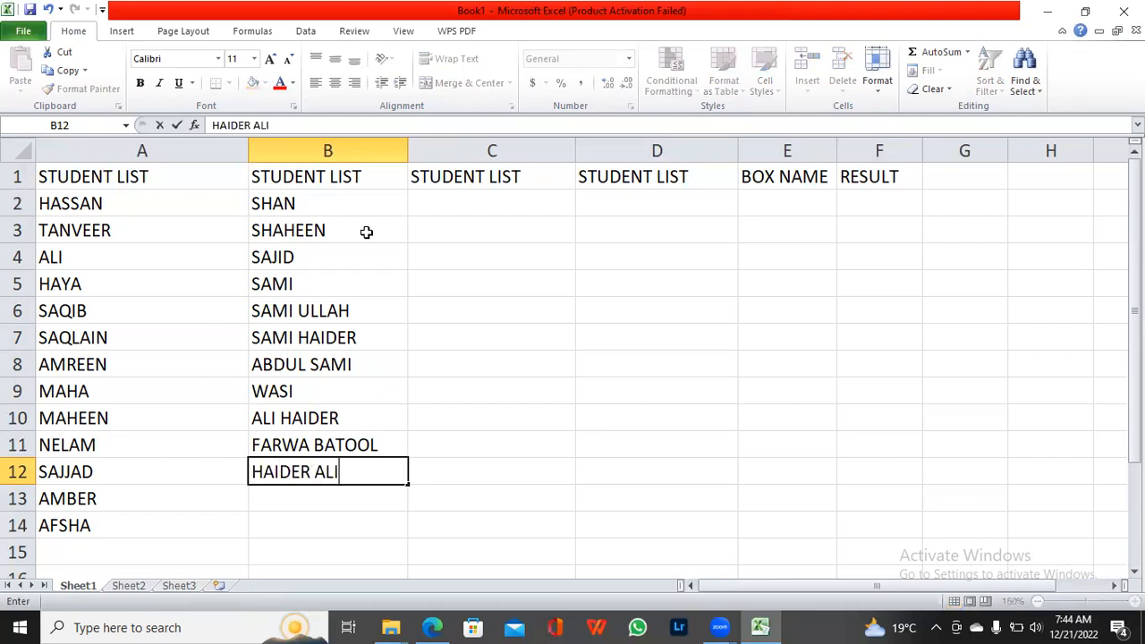
Step: Complete the second STUDENT LIST column with three student names in cells B12 to B14
key("Return")
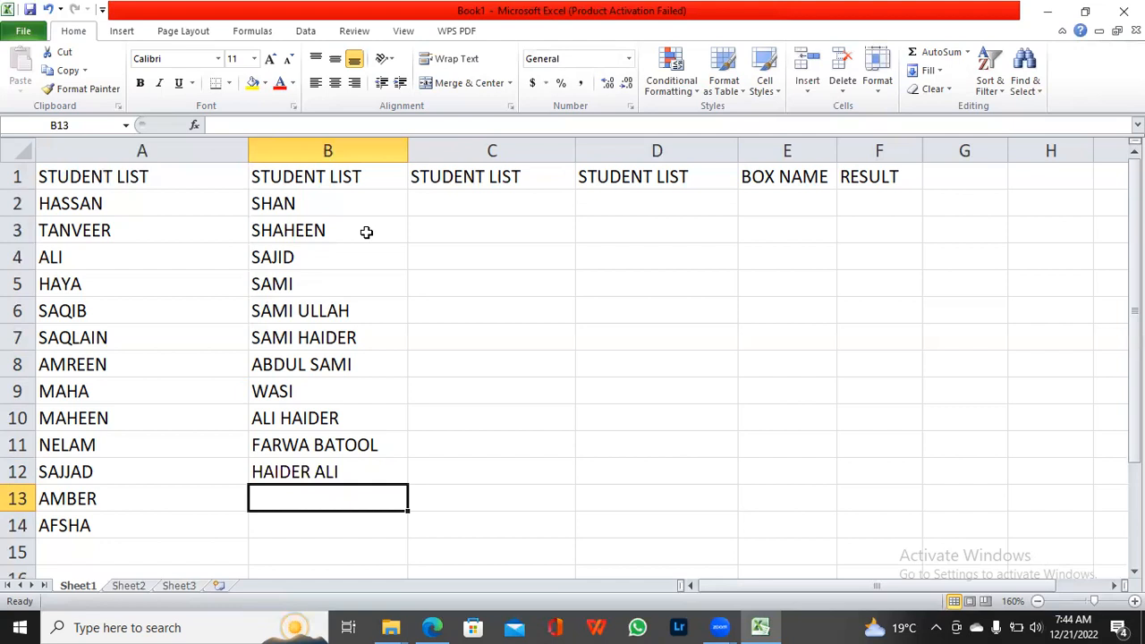
type("OWN")
key("Return")
type("ABBAS")
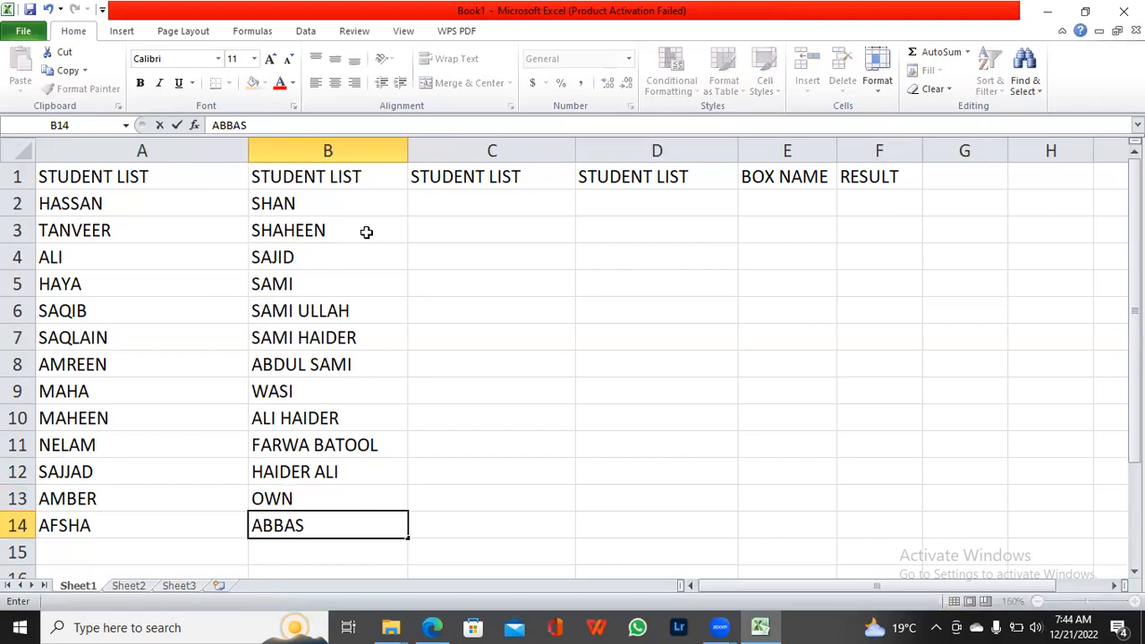
key("Tab")
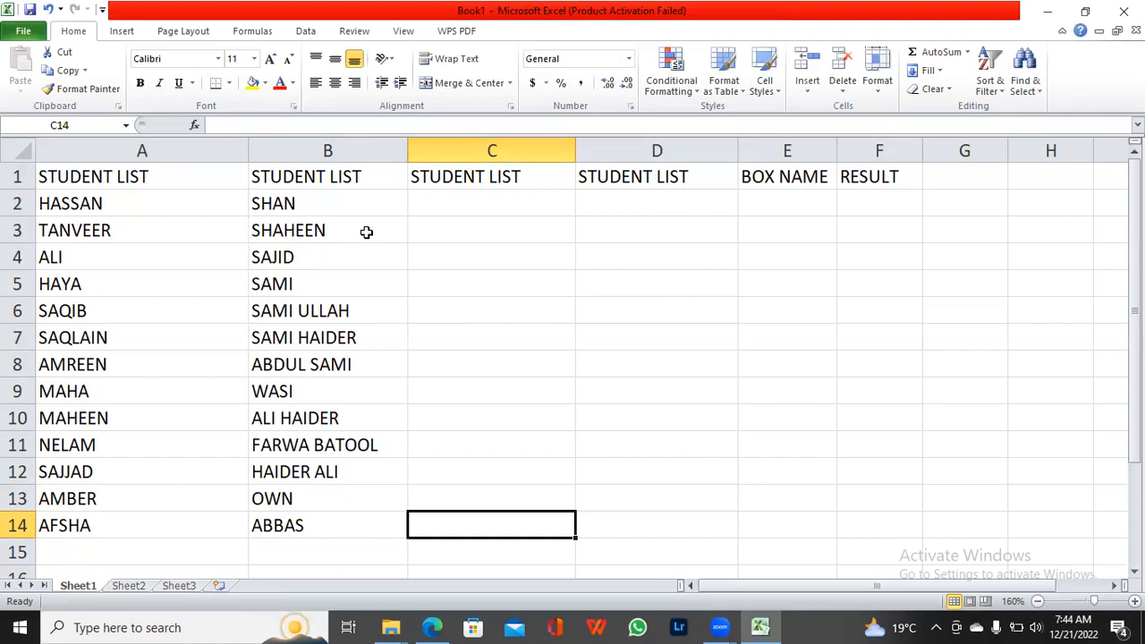
Step: Start the third STUDENT LIST column from the end, entering one student name each in cells C14, C13 and C12
type("R")
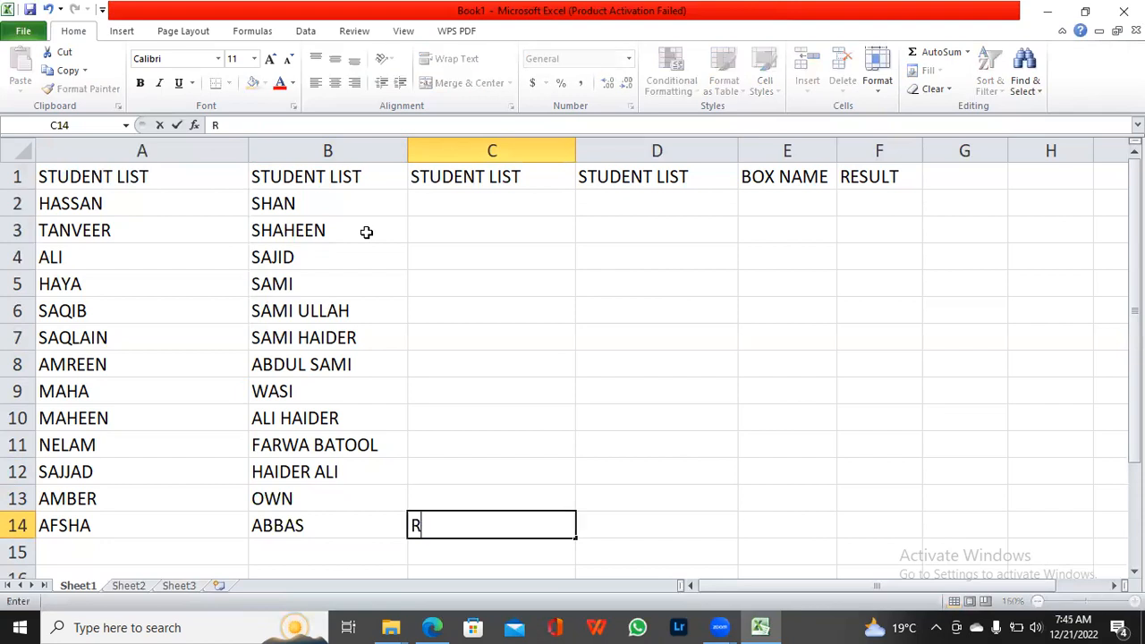
type("IDA")
key("Up")
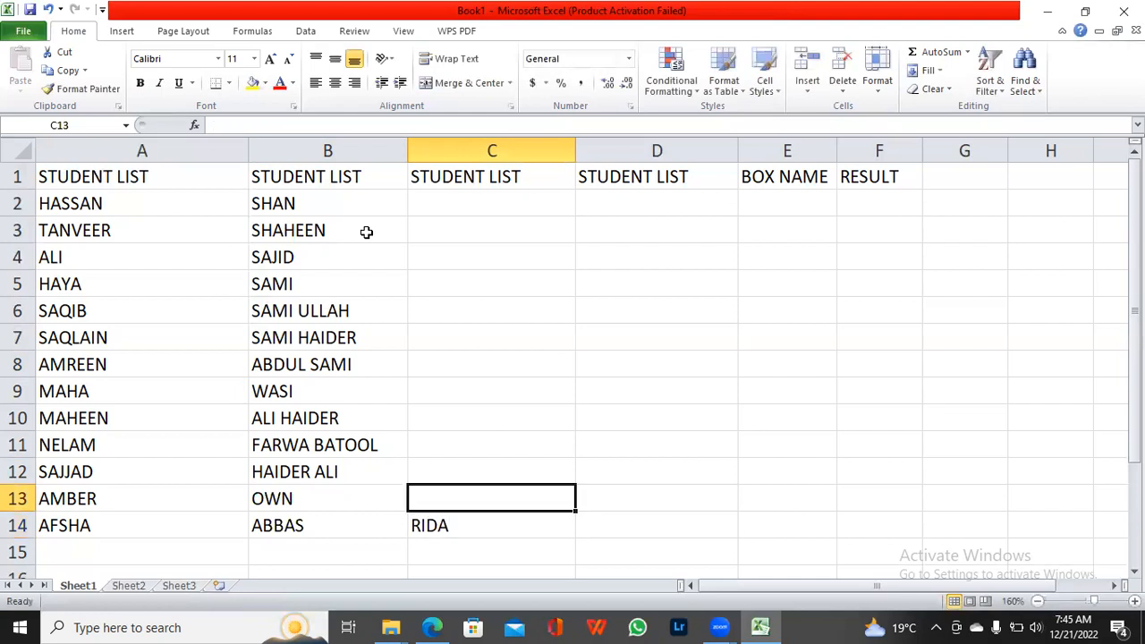
type("LARAIB")
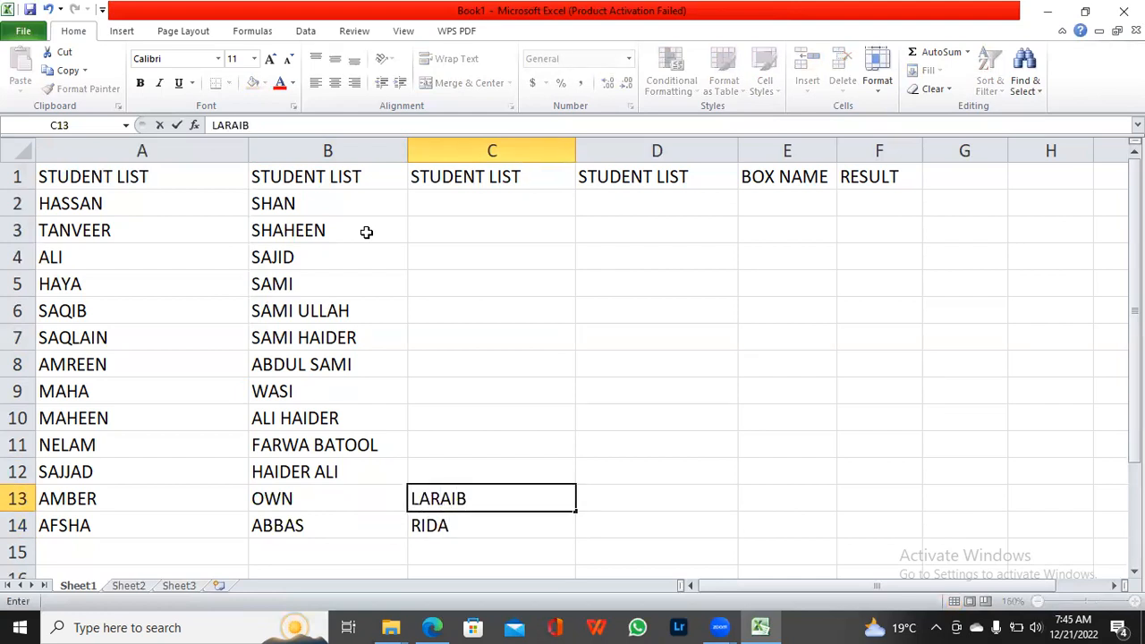
key("Up")
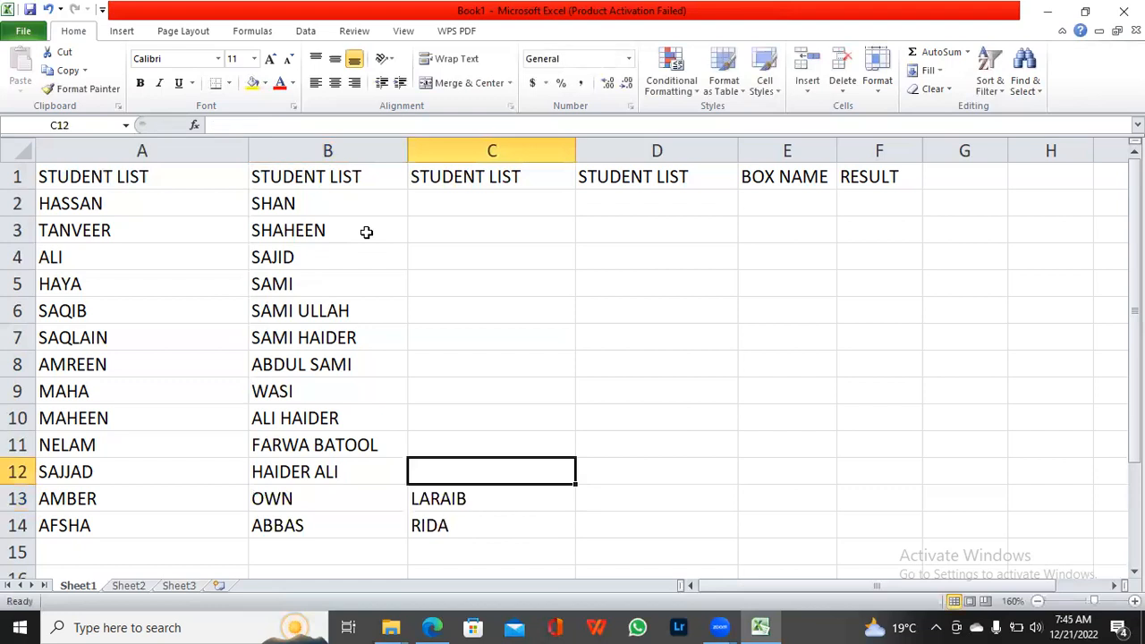
type("LUQMAN")
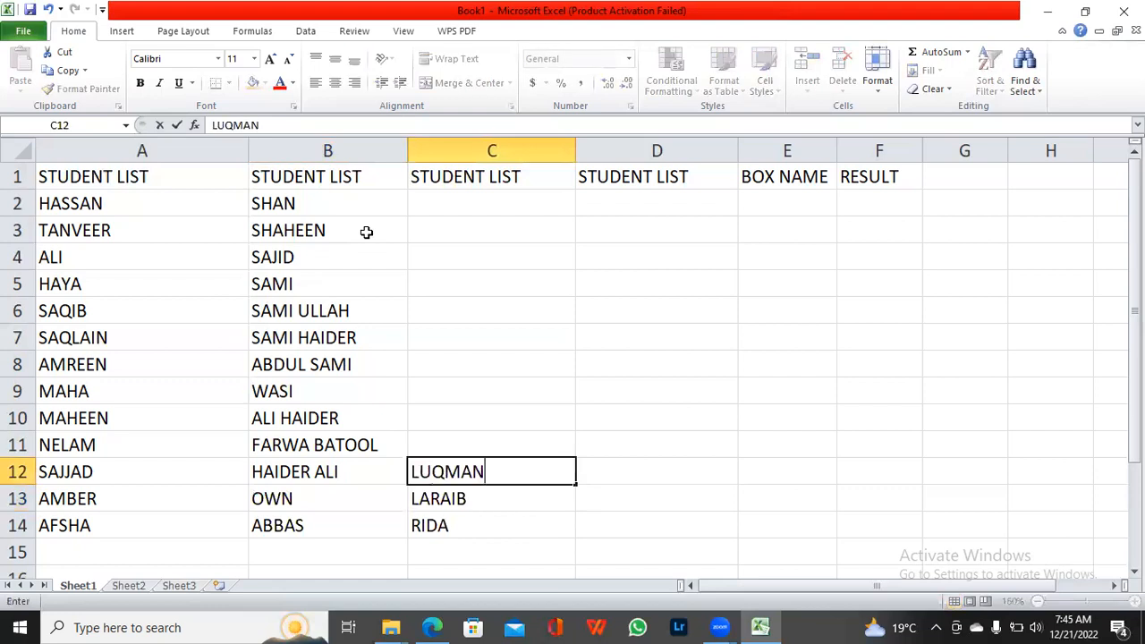
key("Up")
Step: Continue the third STUDENT LIST column upward with one student name each in cells C11, C10 and C9
type("US")
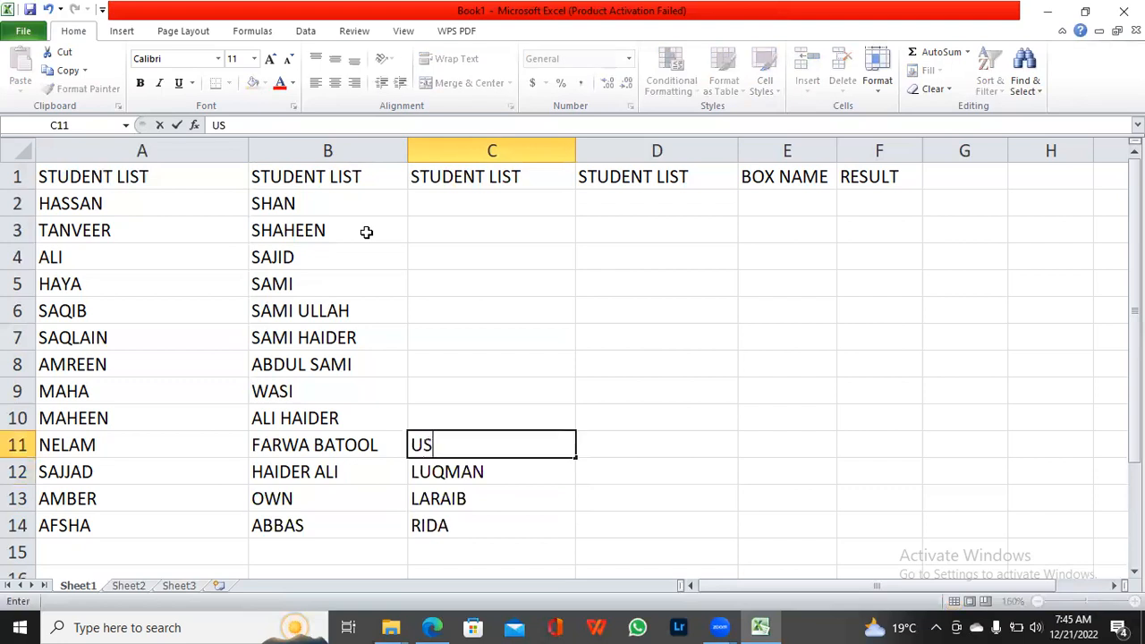
type("MAN")
key("Up")
type("UMER")
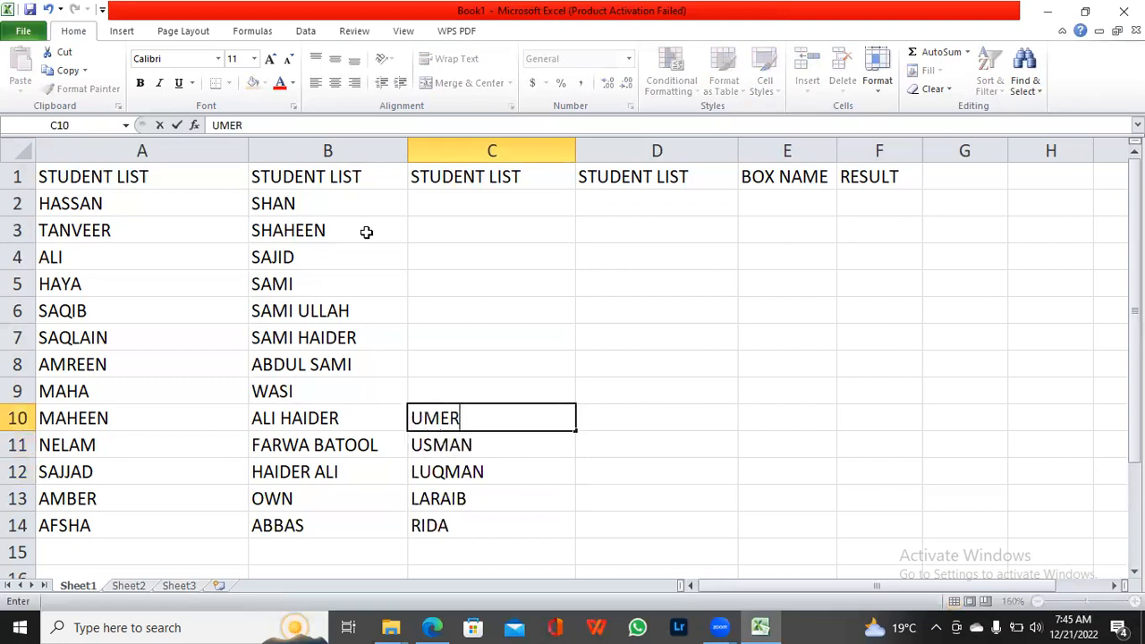
key("Up")
type("AKBER")
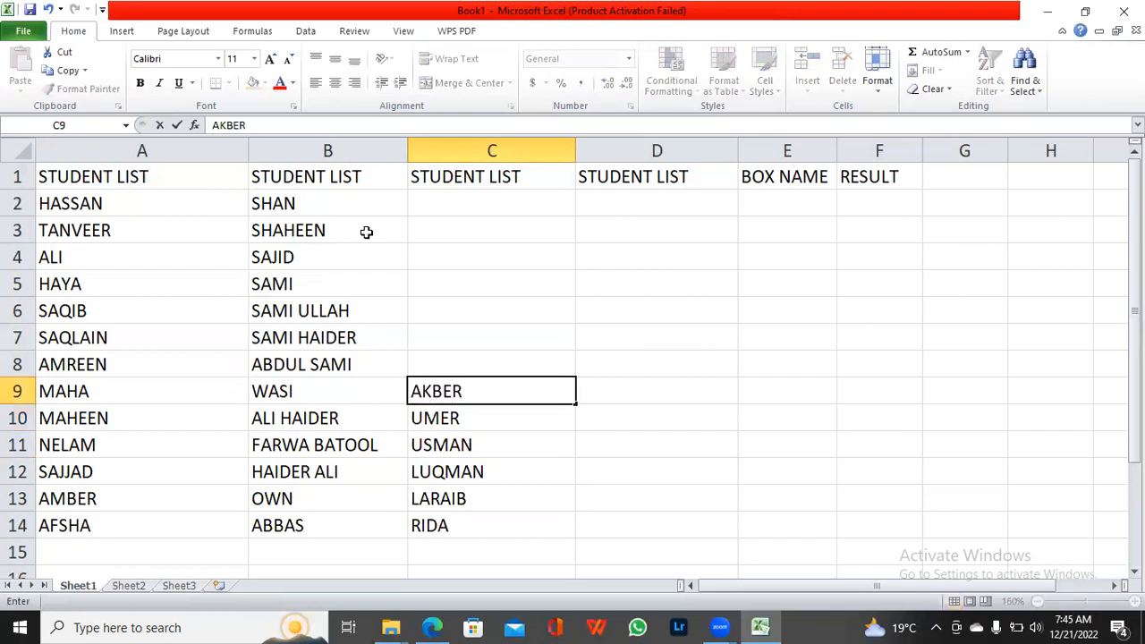
key("Up")
Step: Enter three more student names in cells C8, C7 and C6 of the third STUDENT LIST column
type("ASGHAR")
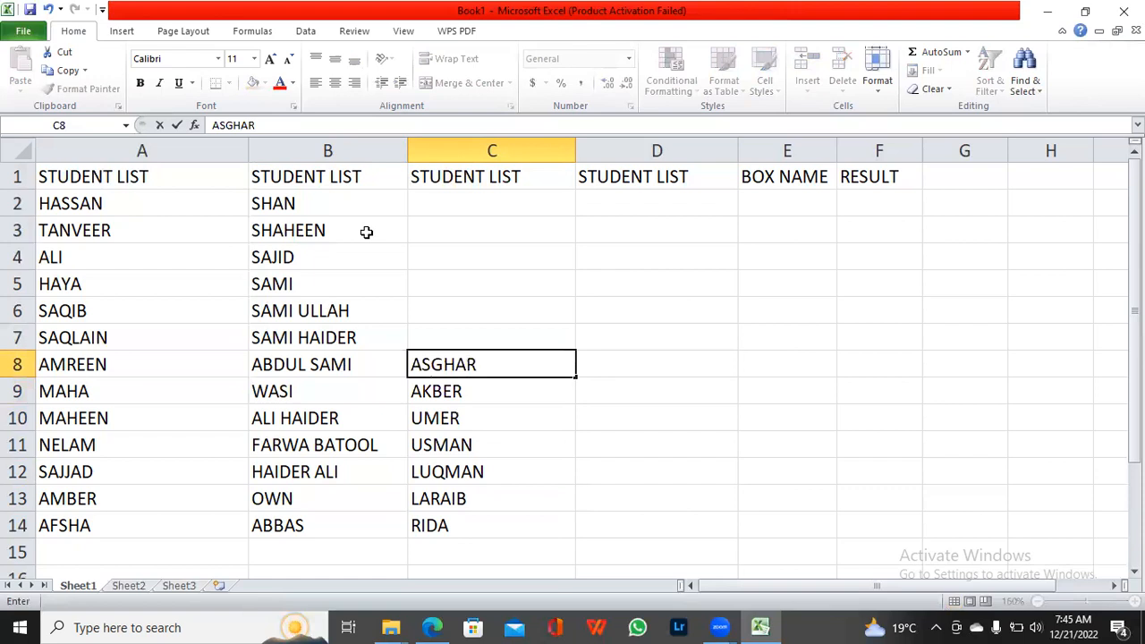
key("Up")
type("SHA")
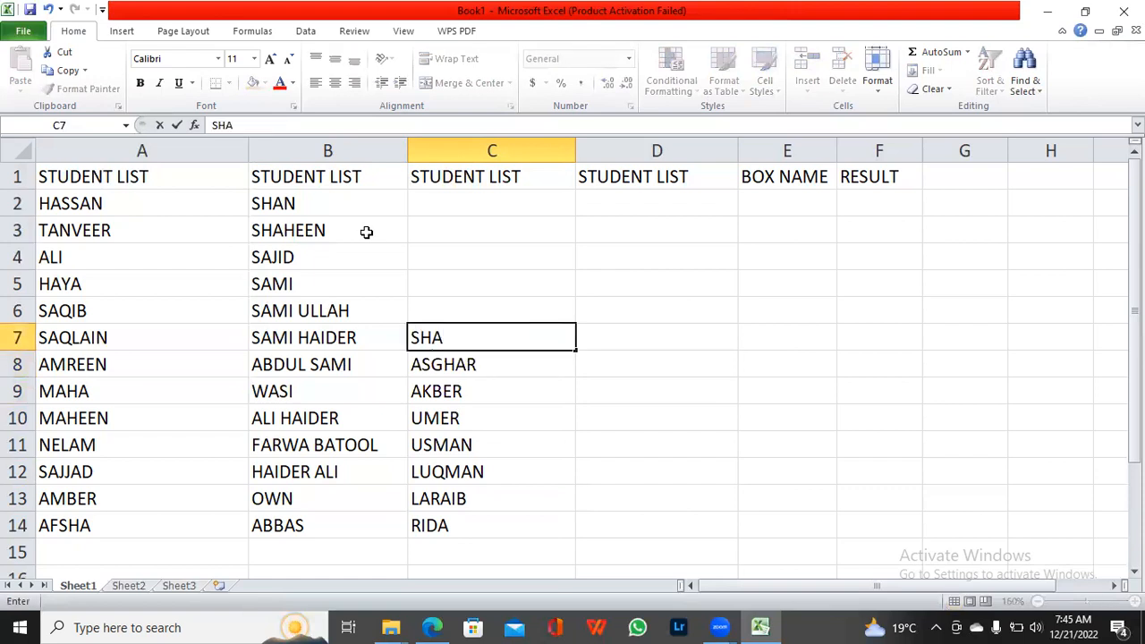
type("FEEQ")
key("Up")
type("SHA")
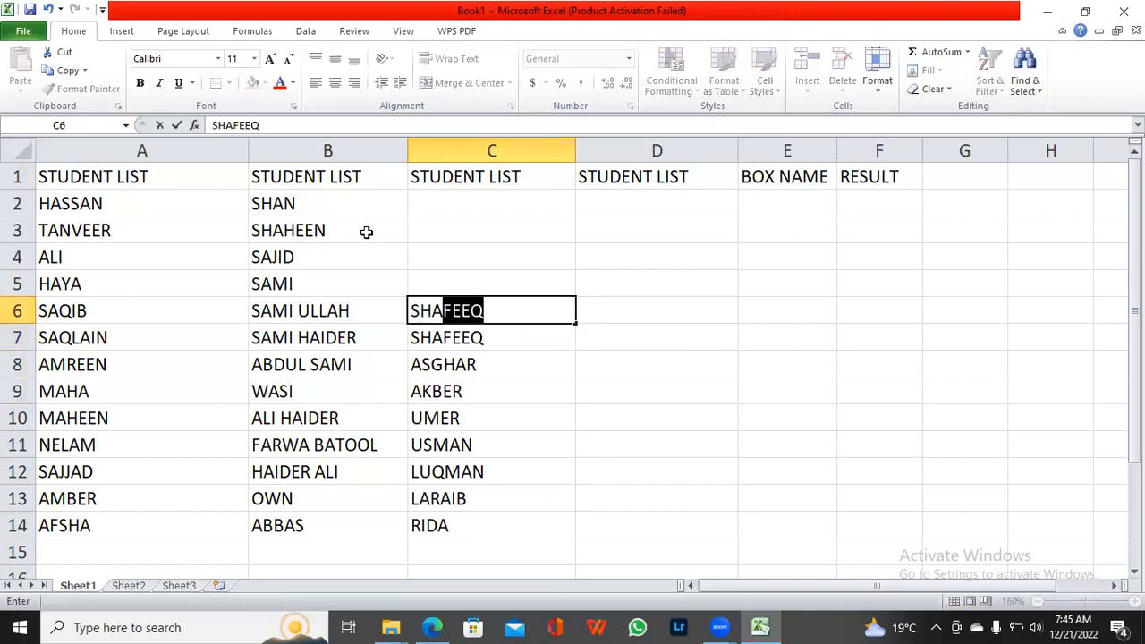
type("RIF")
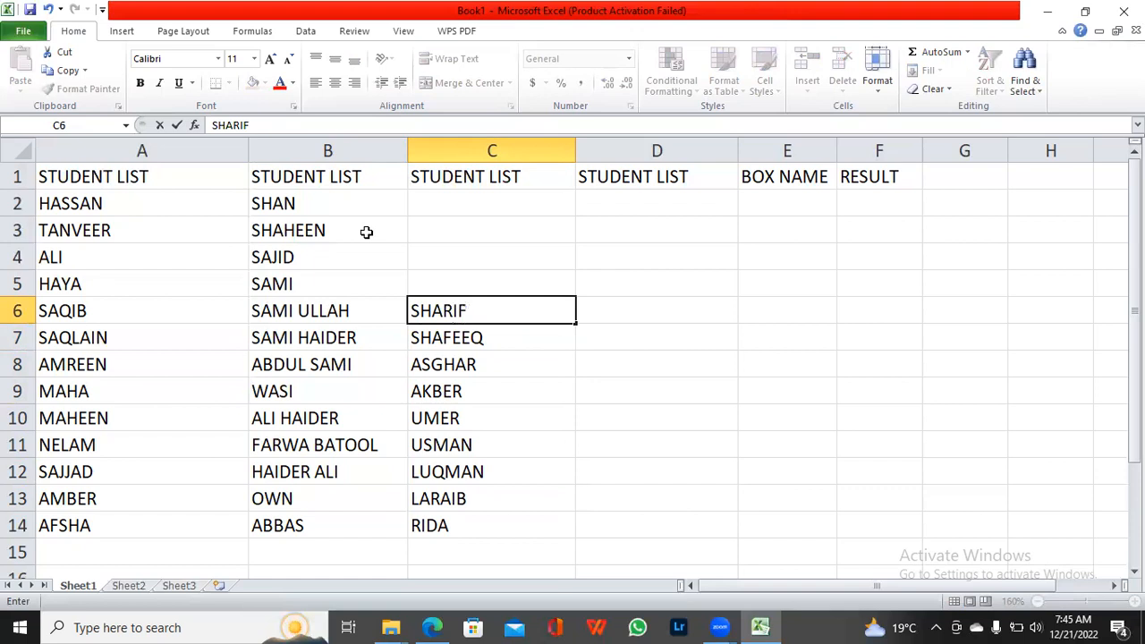
key("Up")
Step: Add student names in cells C5, C4 and C3 of the third STUDENT LIST column, leaving C2 empty
type("NAZIM")
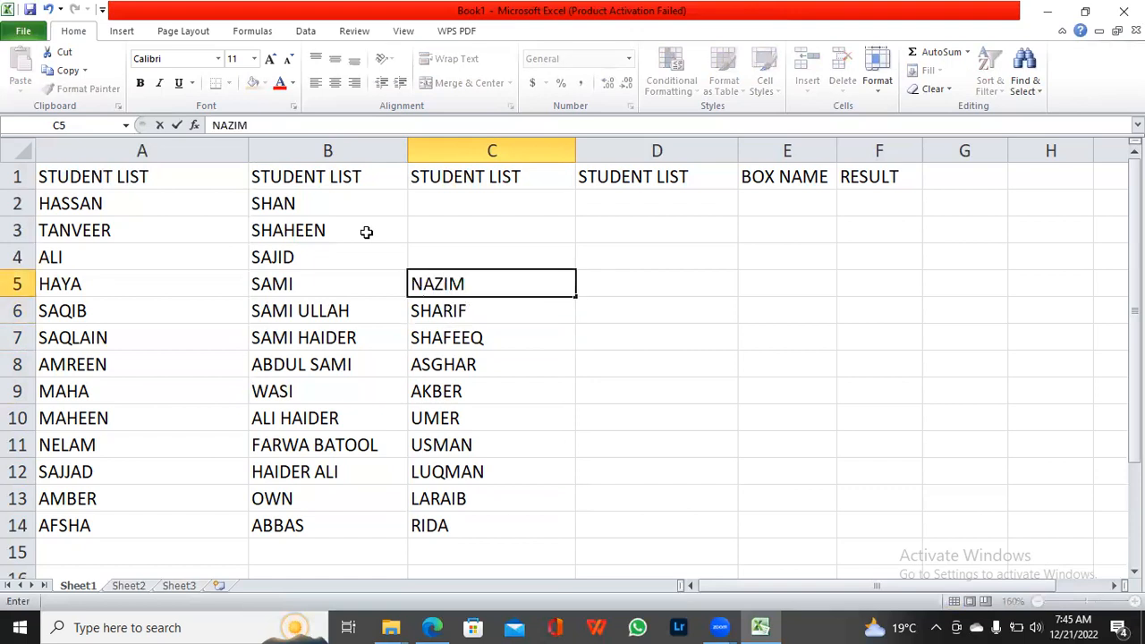
key("Up")
type("R")
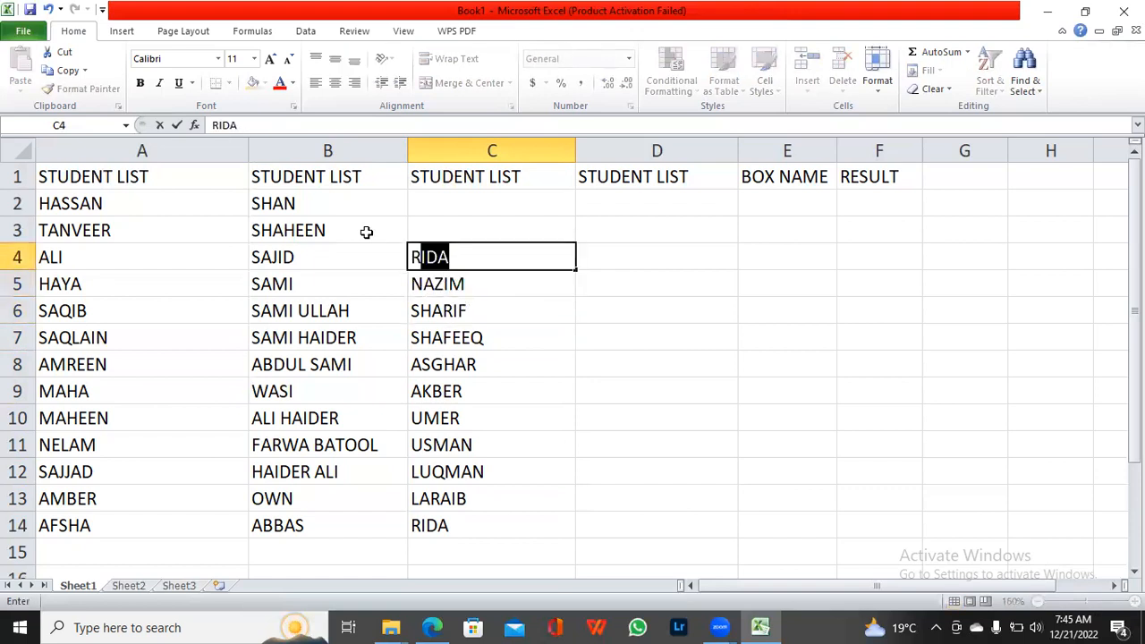
type("AHEEL")
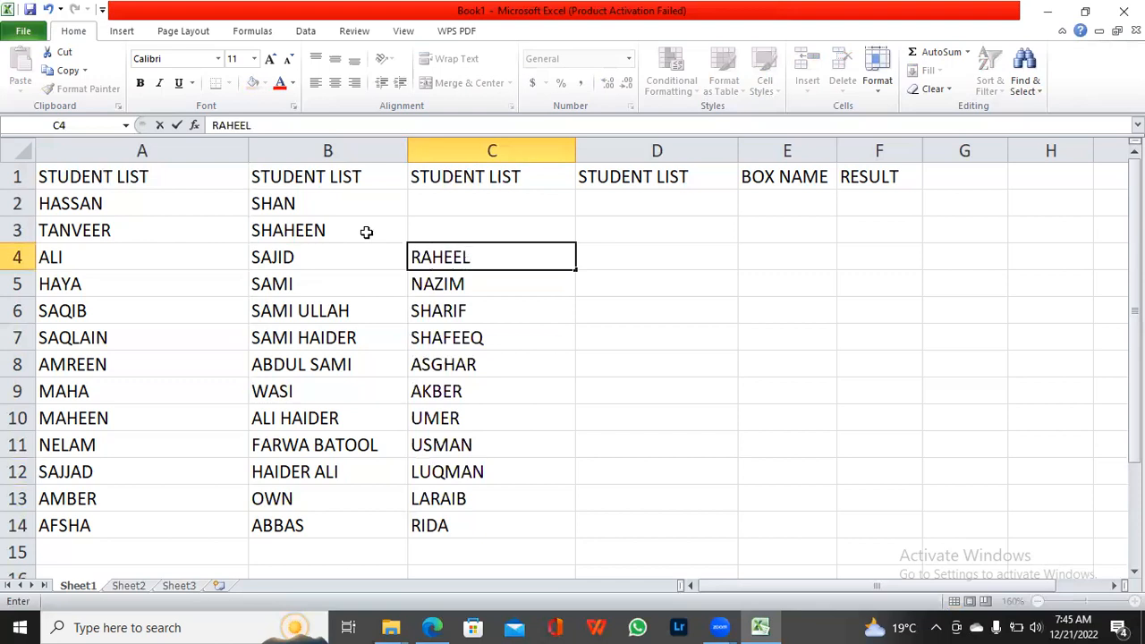
key("Up")
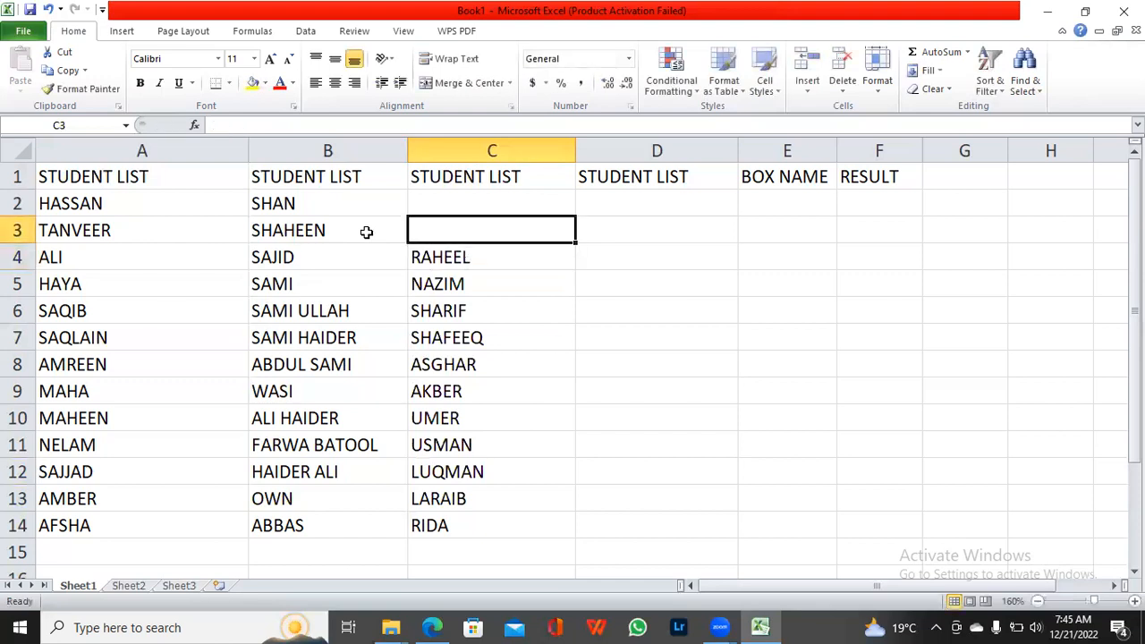
type("MUDASIR")
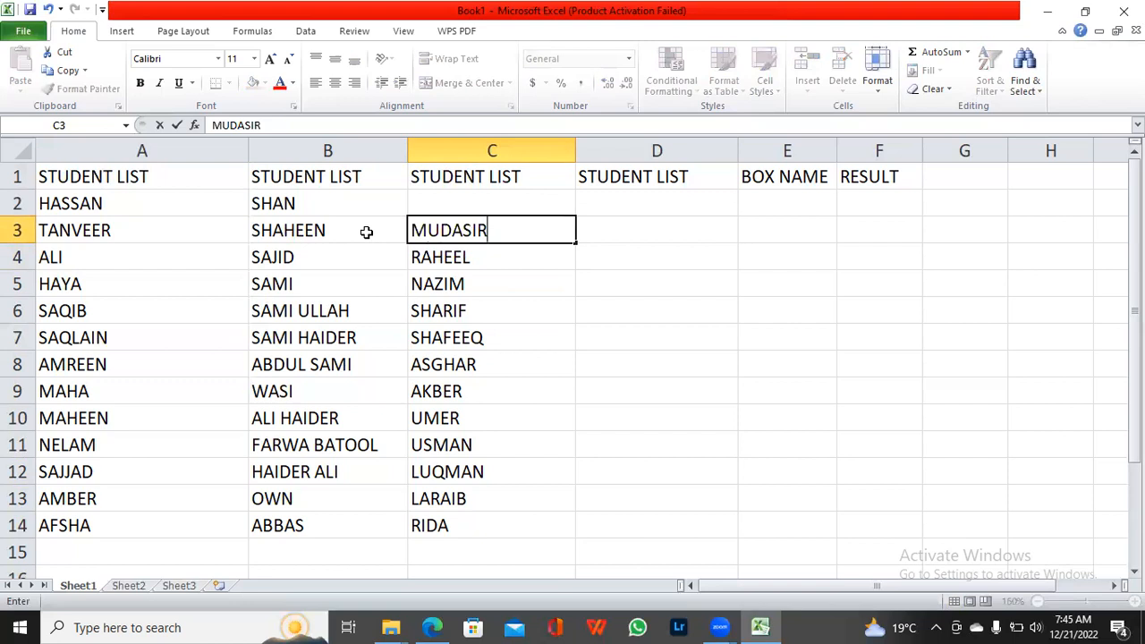
key("Right")
Step: Start the fourth STUDENT LIST column with one student name each in cells D3, D4 and D5
type("ADEEL")
key("Return")
type("ADIL")
key("Return")
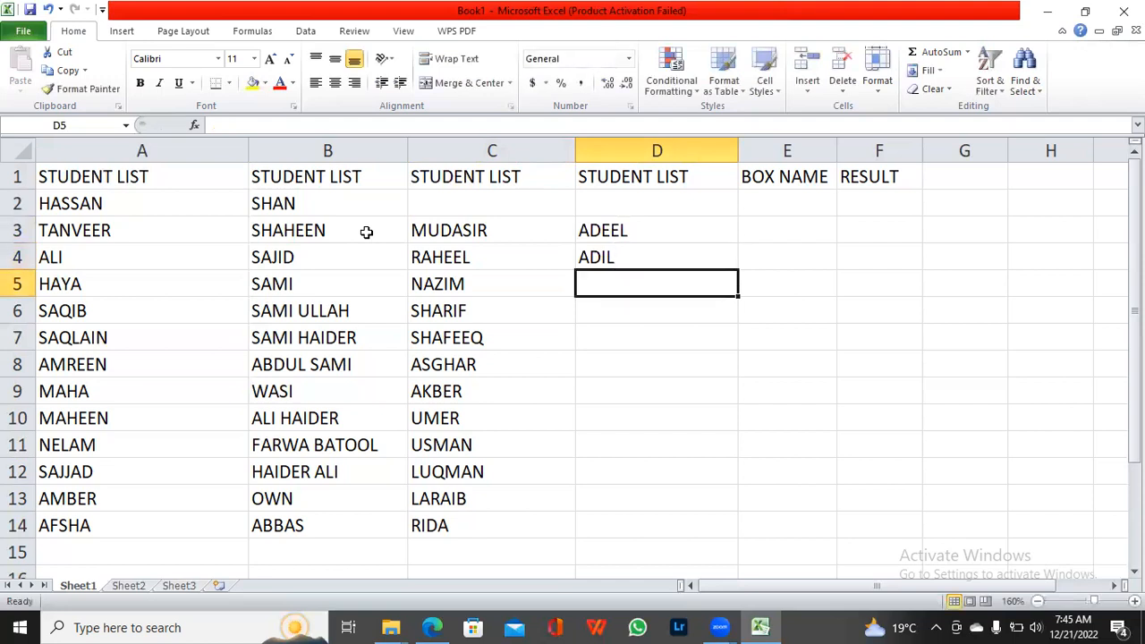
type("ADNAN")
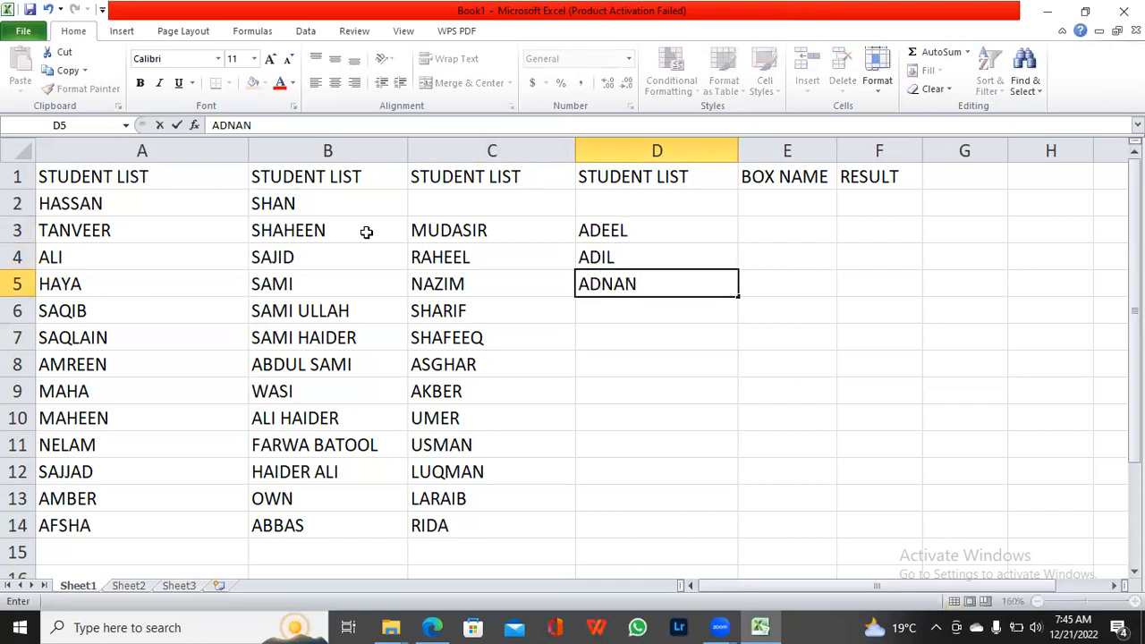
key("Return")
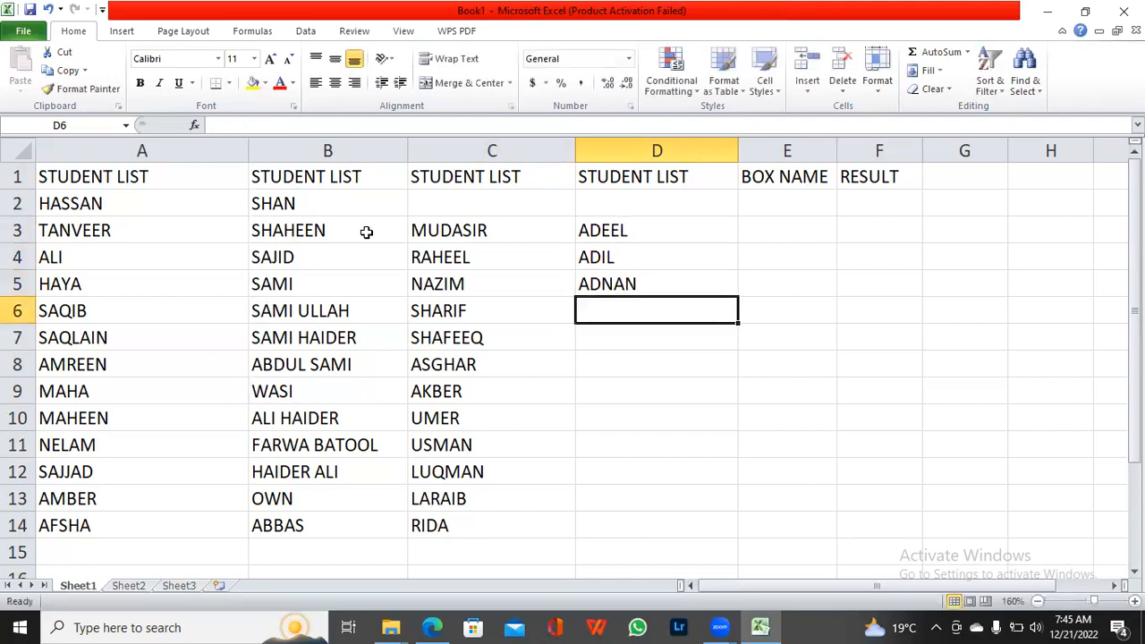
Step: Enter three student names in cells D6 to D8 of the fourth STUDENT LIST column
type("ASAD")
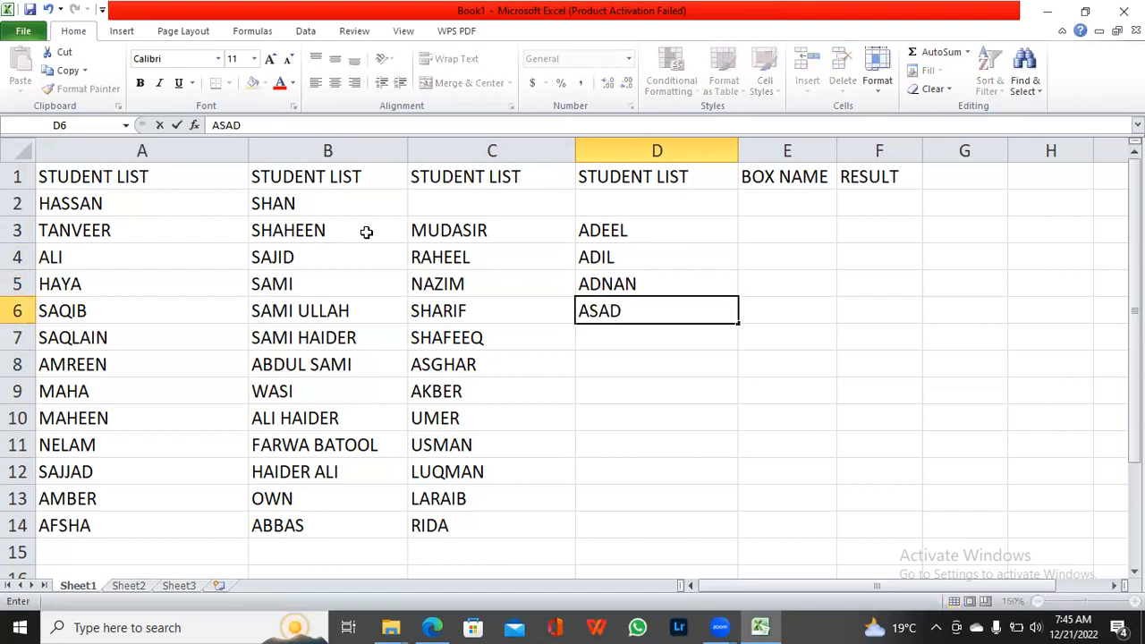
key("Return")
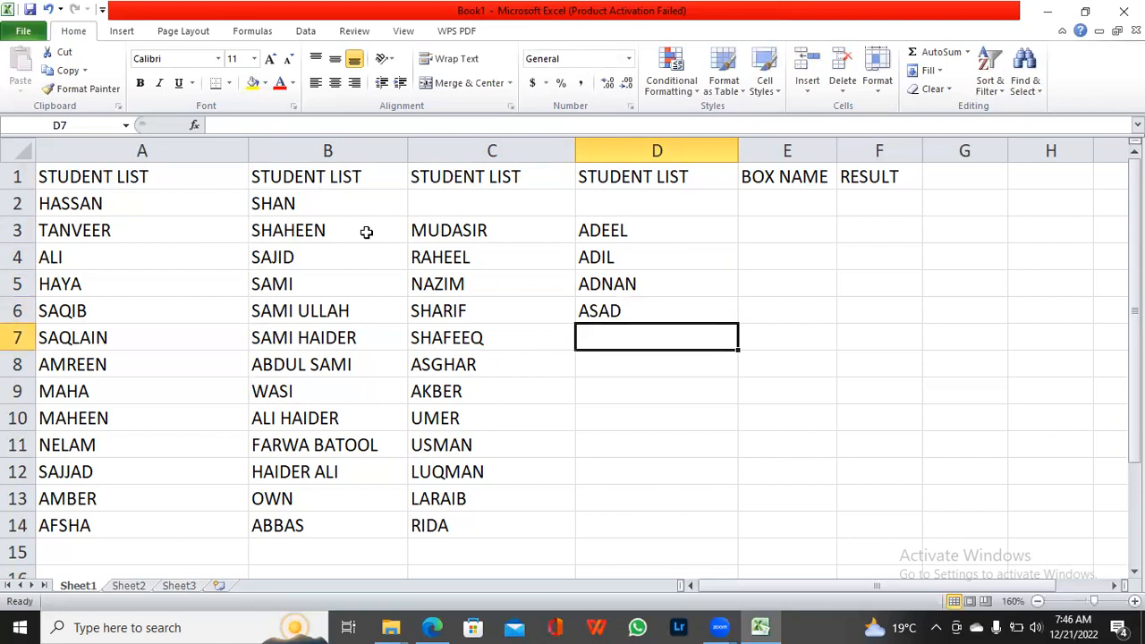
type("MY")
key("BackSpace")
type("UHAMMAS")
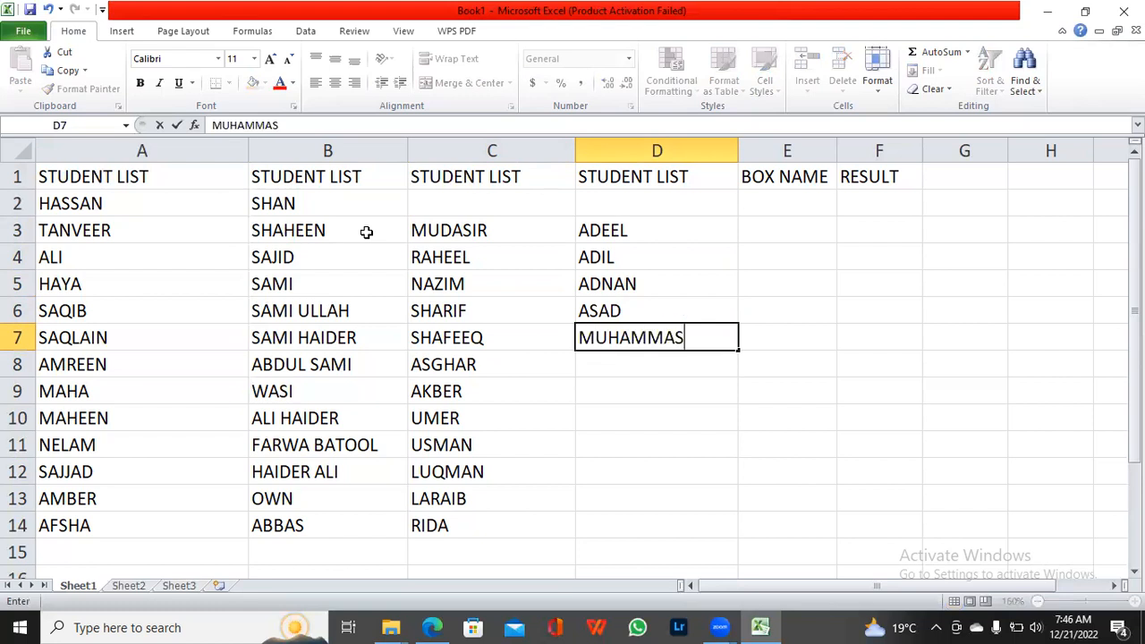
key("BackSpace")
type("D")
key("Return")
type("SAMAD")
key("Return")
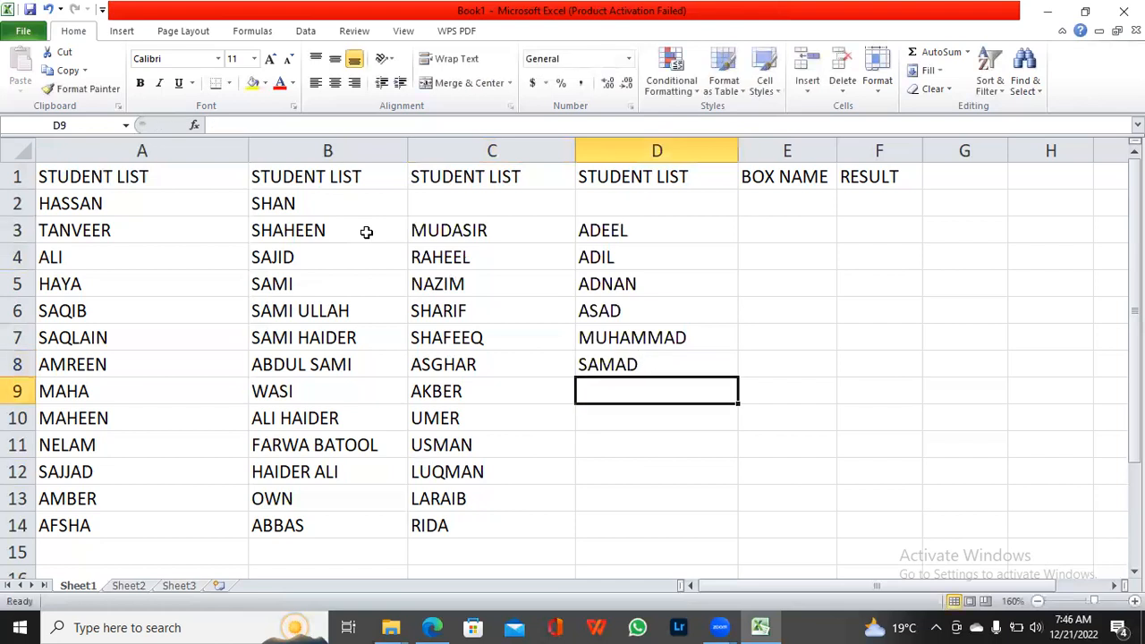
Step: Enter a student name in cell D9 and a student's full name in cell D10 of the fourth STUDENT LIST column
type("GHAZ")
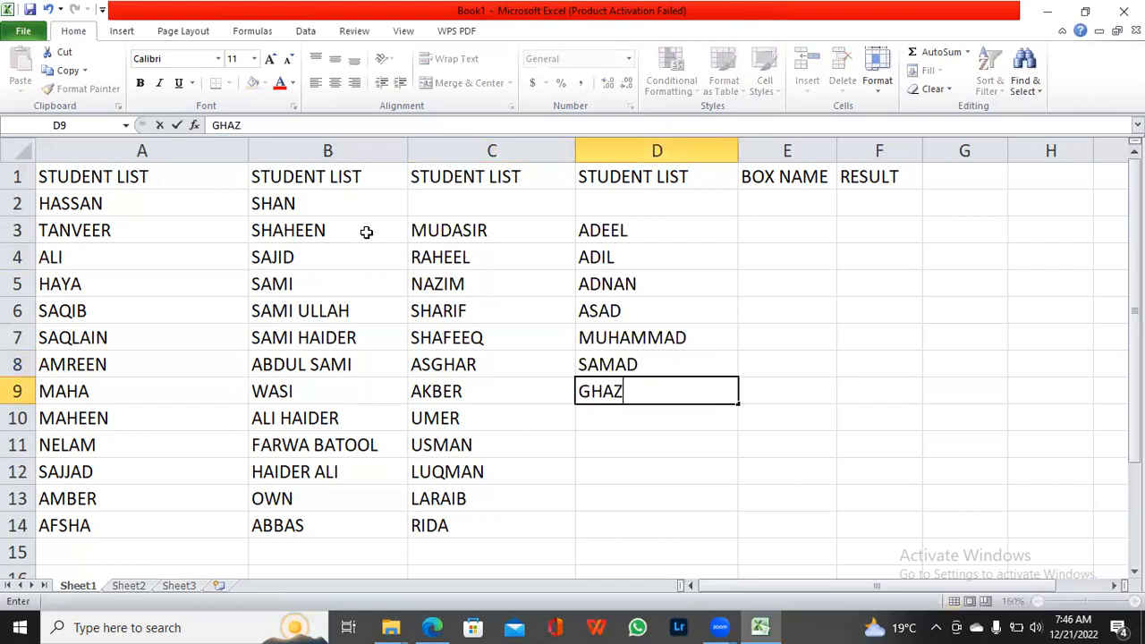
type("ANFAR")
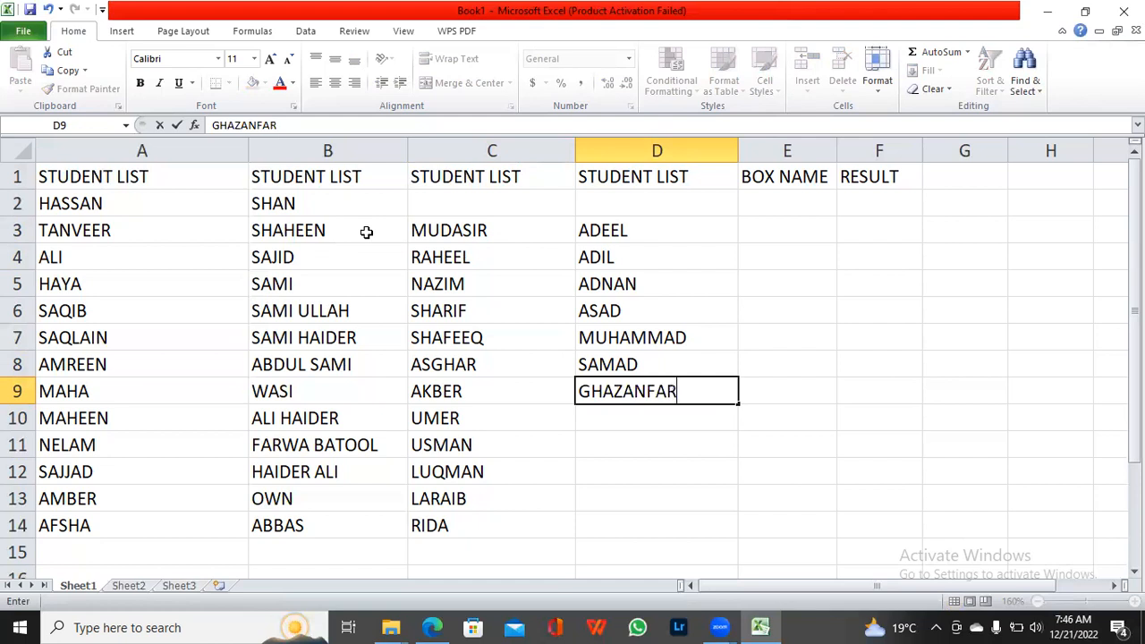
key("Return")
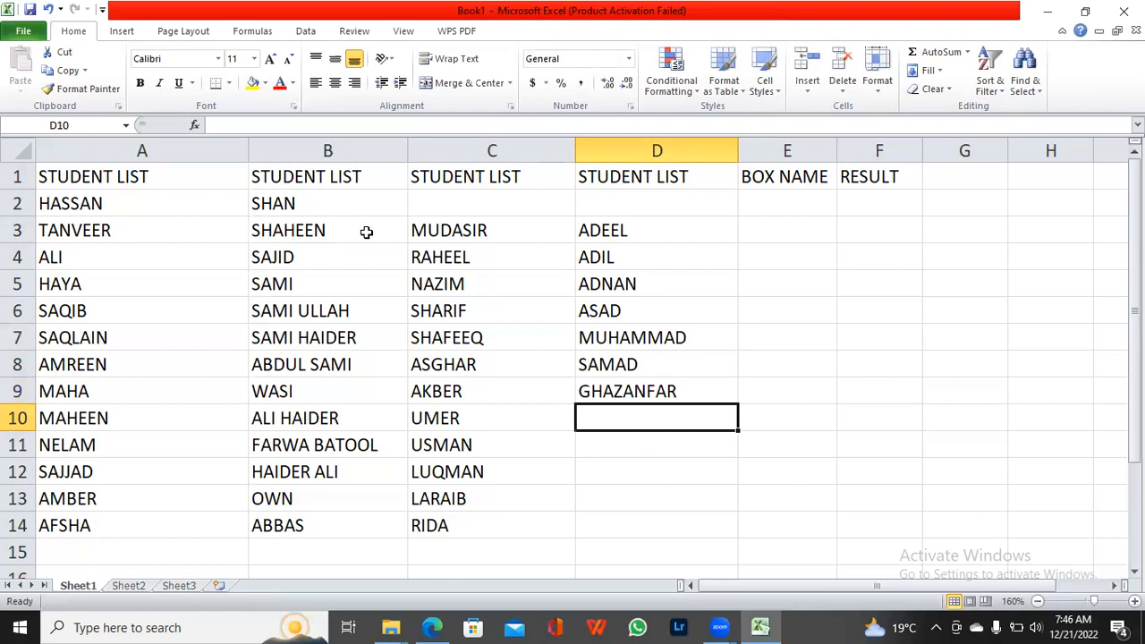
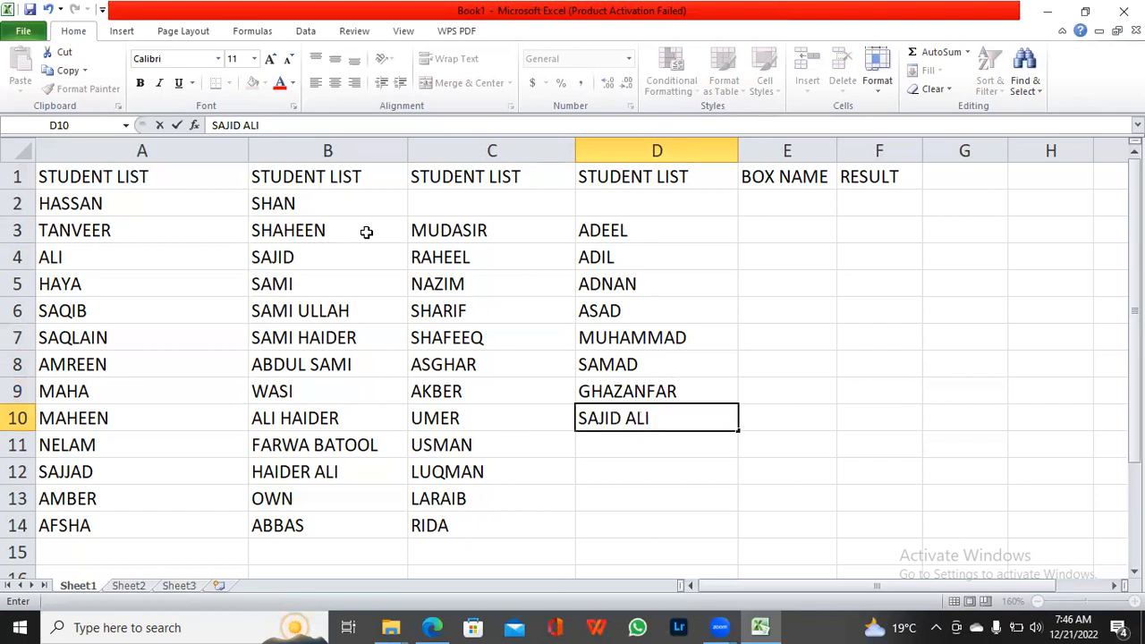
key("Return")
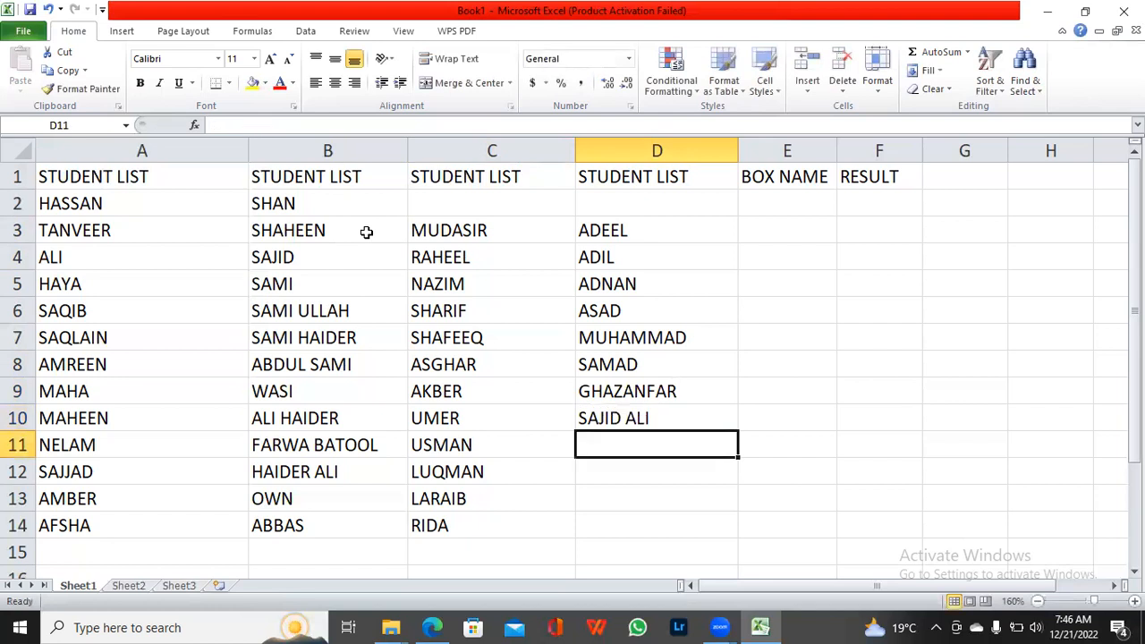
Step: Add two more student names in cells D11 and D12 of the fourth STUDENT LIST column
type("FAI")
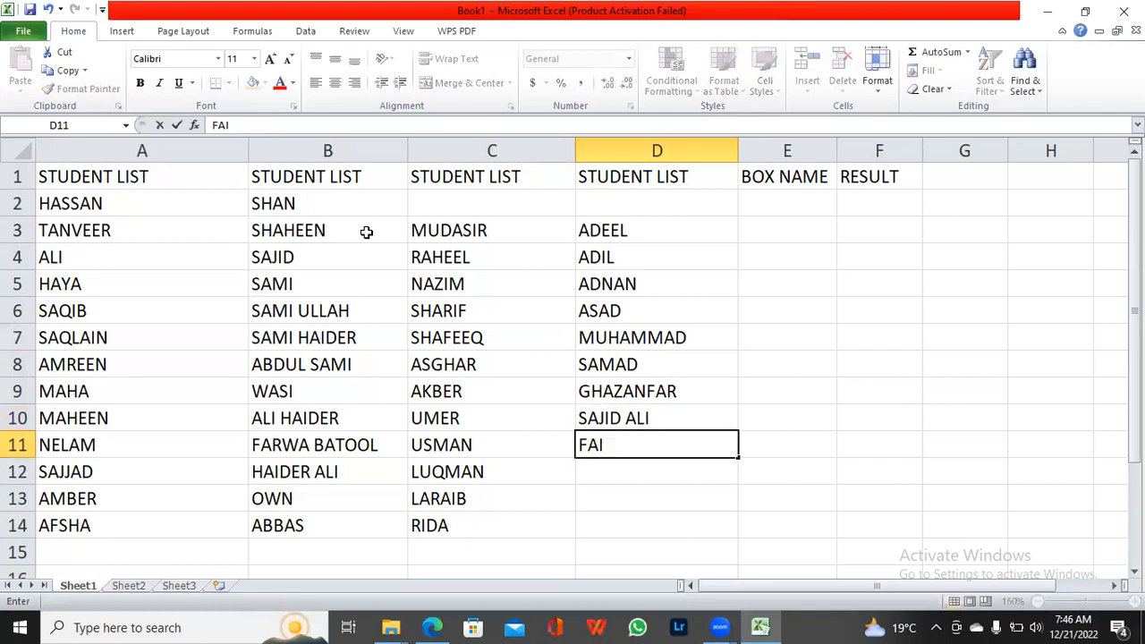
type("ZAN")
key("Return")
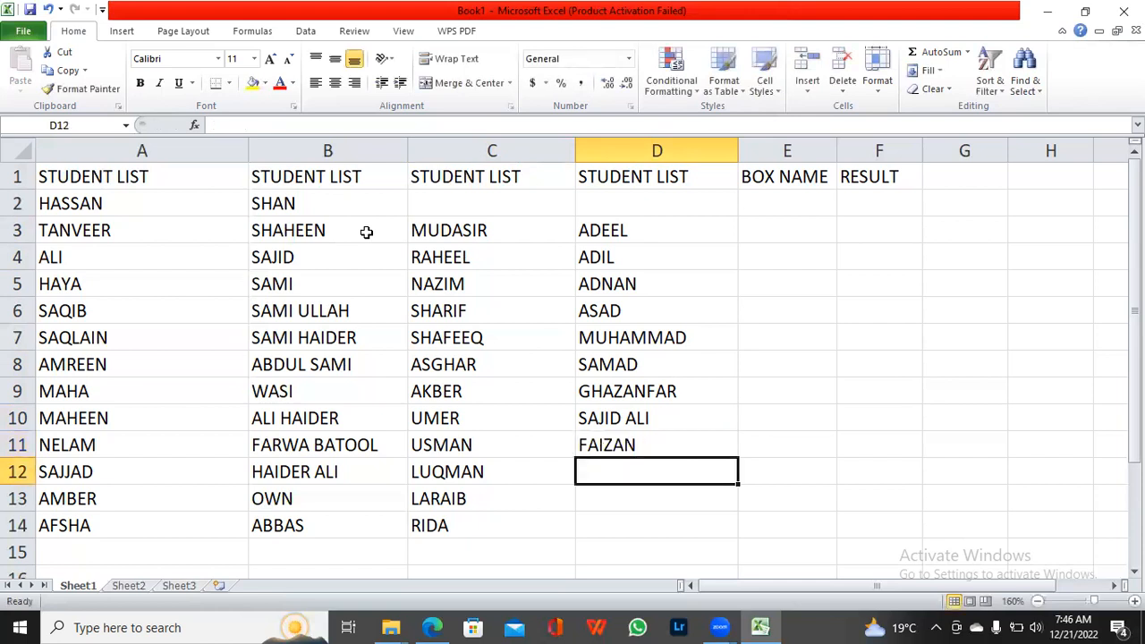
type("JA")
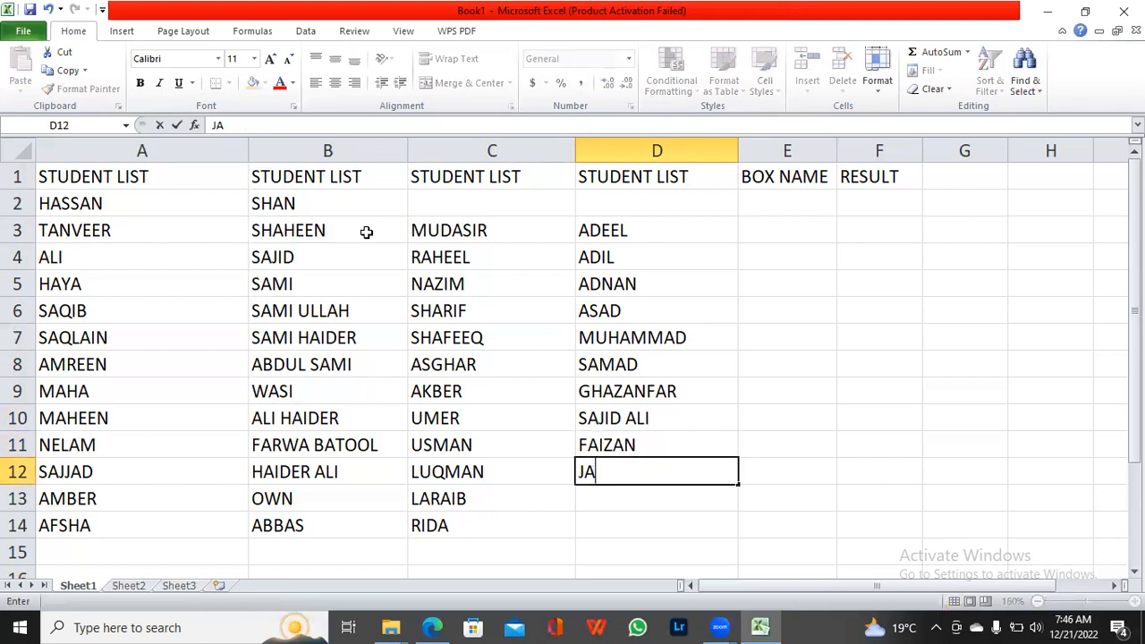
type("FER")
key("Return")
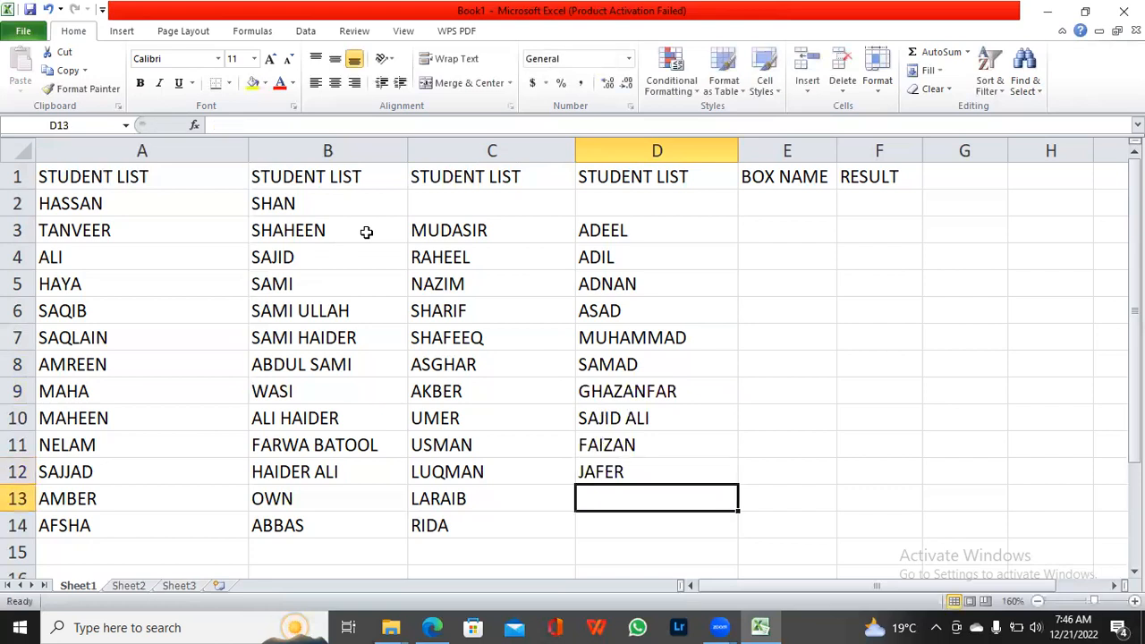
Step: Add one student name each in cells D13 and D14 of the fourth STUDENT LIST column
type("ZAIN")
key("Return")
type("WALI")
key("Return")
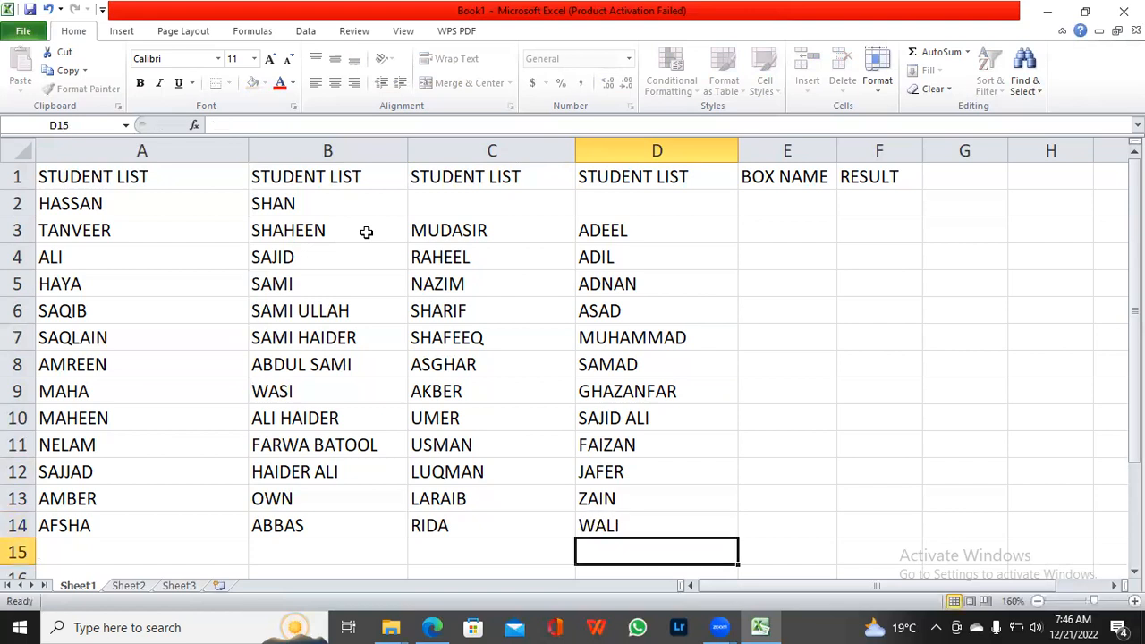
Step: Fill the empty cells C2 and D2 with one student name each
key("Right")
key("Up")
key("Up")
key("Up")
key("Up")
key("Up")
key("Up")
key("Up")
key("Up")
key("Up")
key("Up")
key("Up")
key("Up")
key("Up")
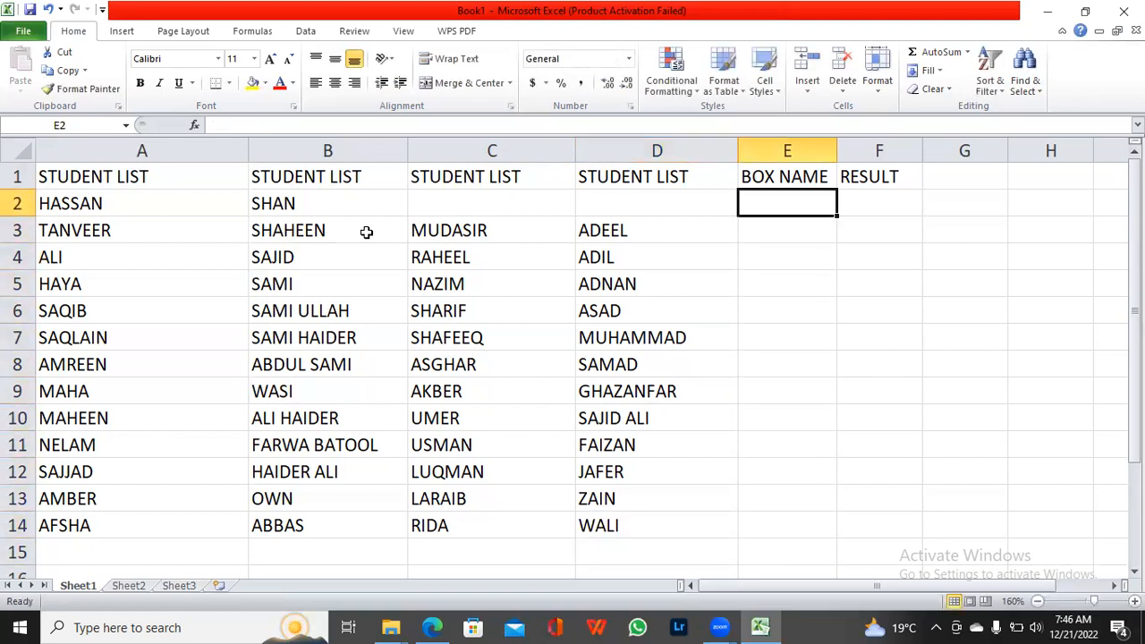
key("Left")
key("Left")
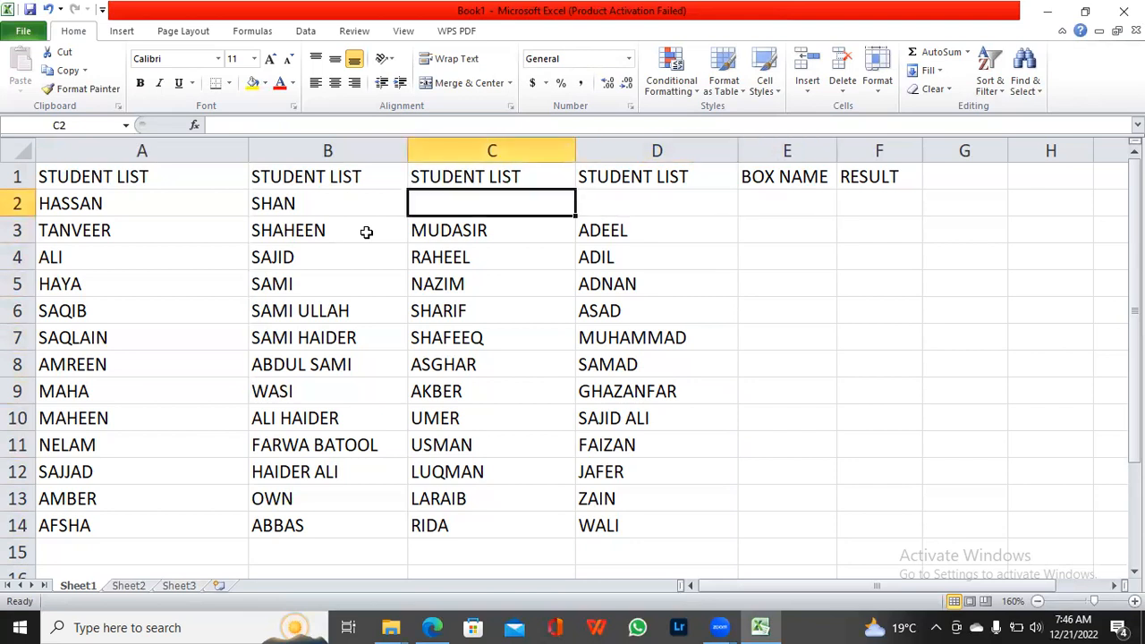
type("SHA")
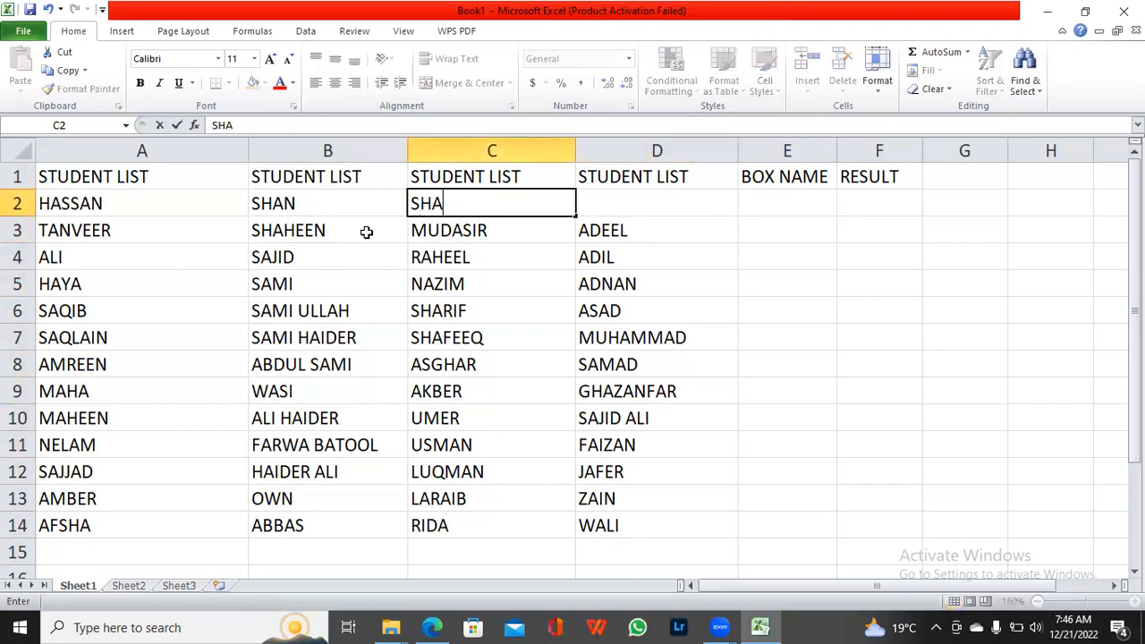
type("HANA")
key("Tab")
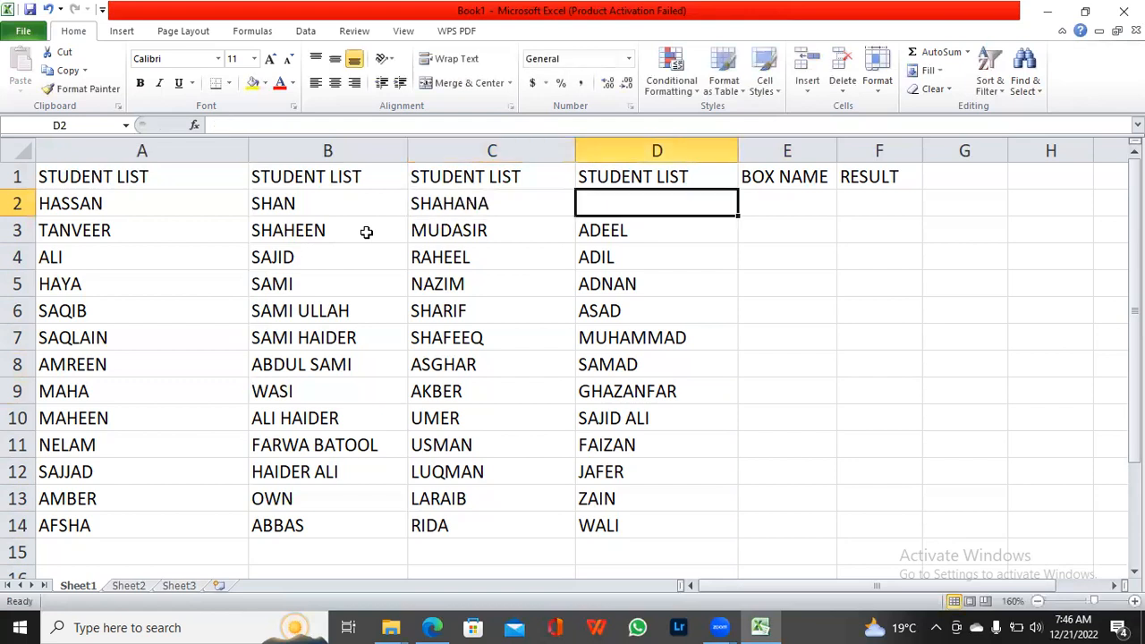
type("RI")
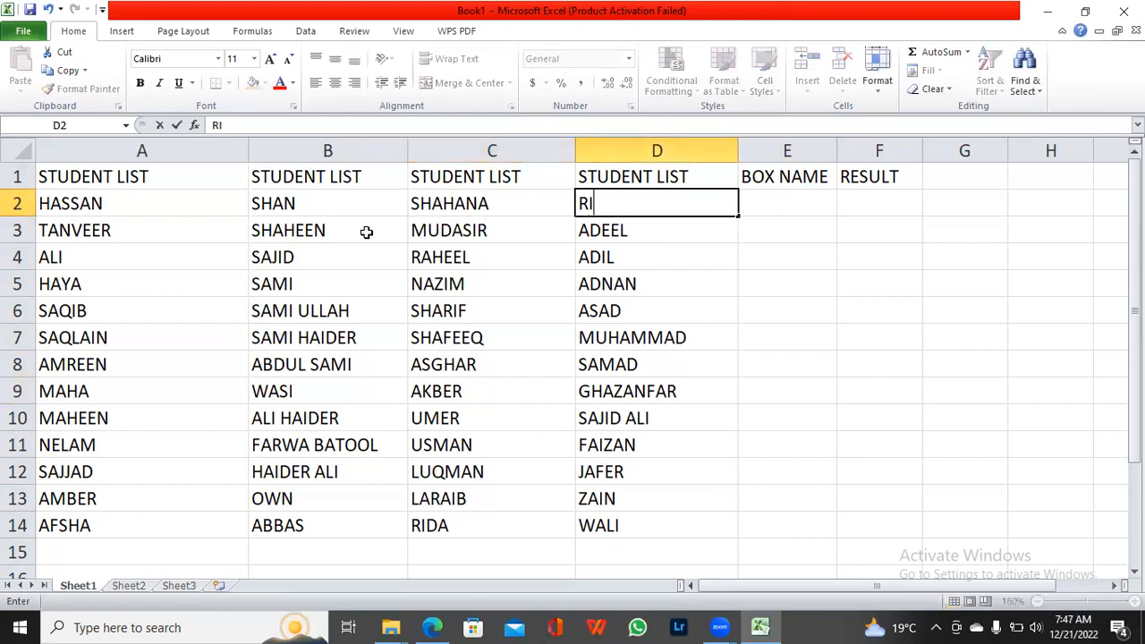
type("FAT")
key("Tab")
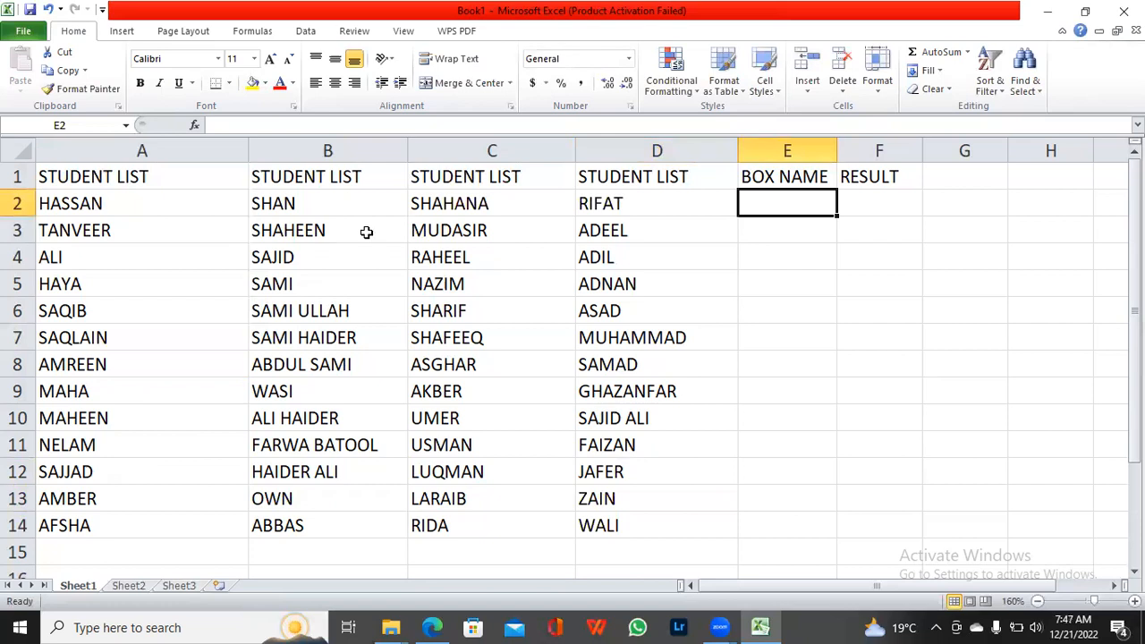
Step: Apply All Borders to the whole table in A1:F14
left_click(117, 178)
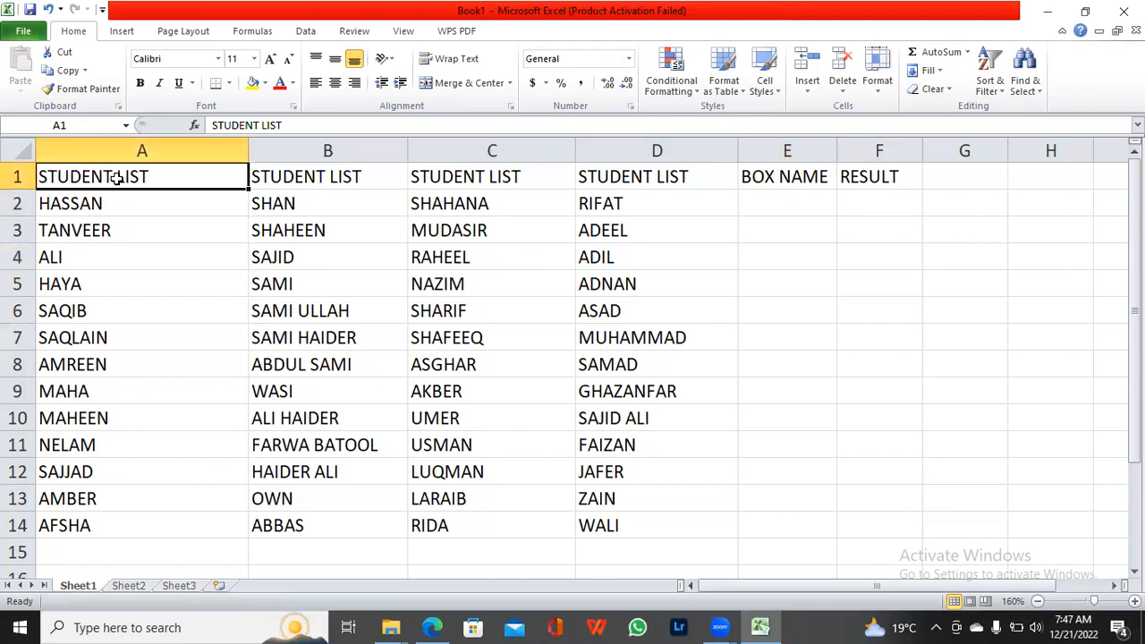
key("ctrl+shift+Right")
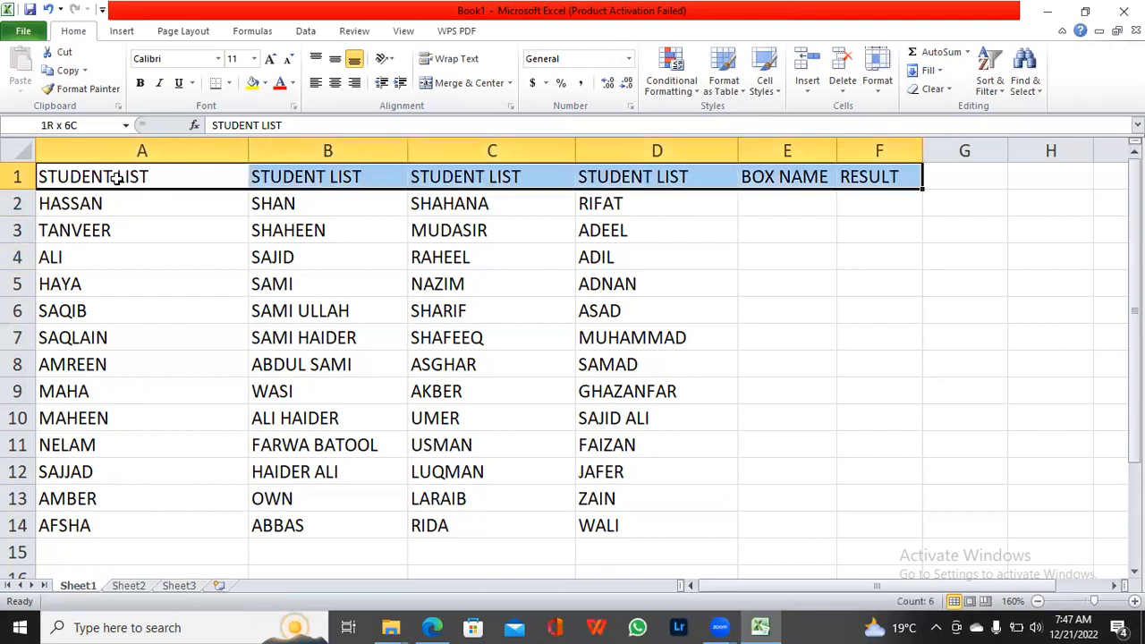
key("ctrl+shift+Down")
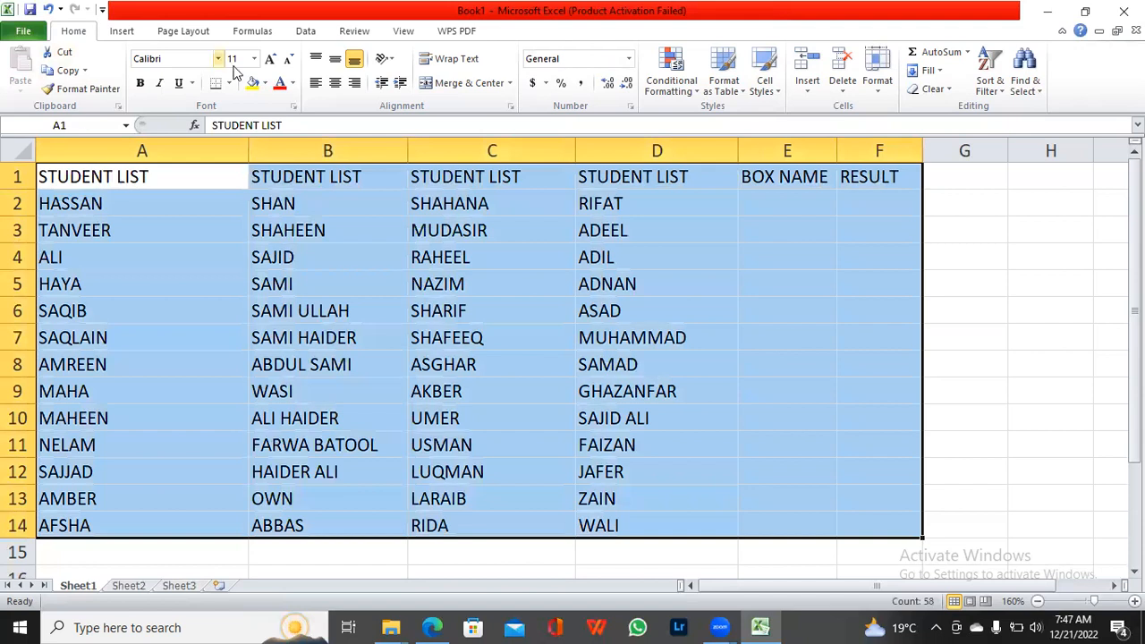
left_click(229, 84)
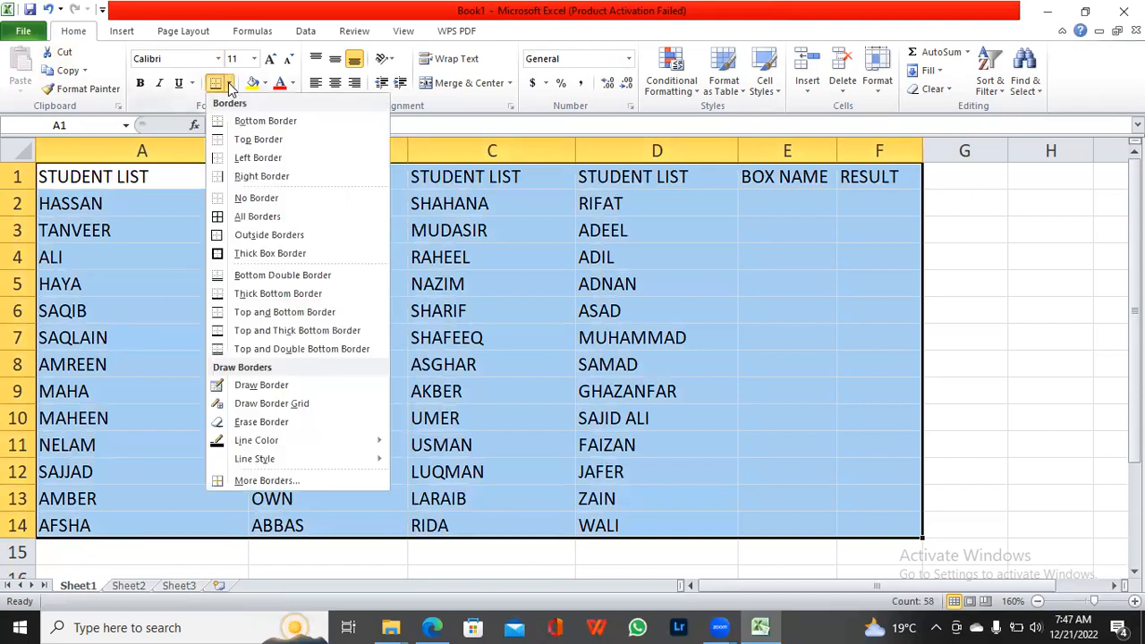
left_click(255, 215)
left_click(626, 391)
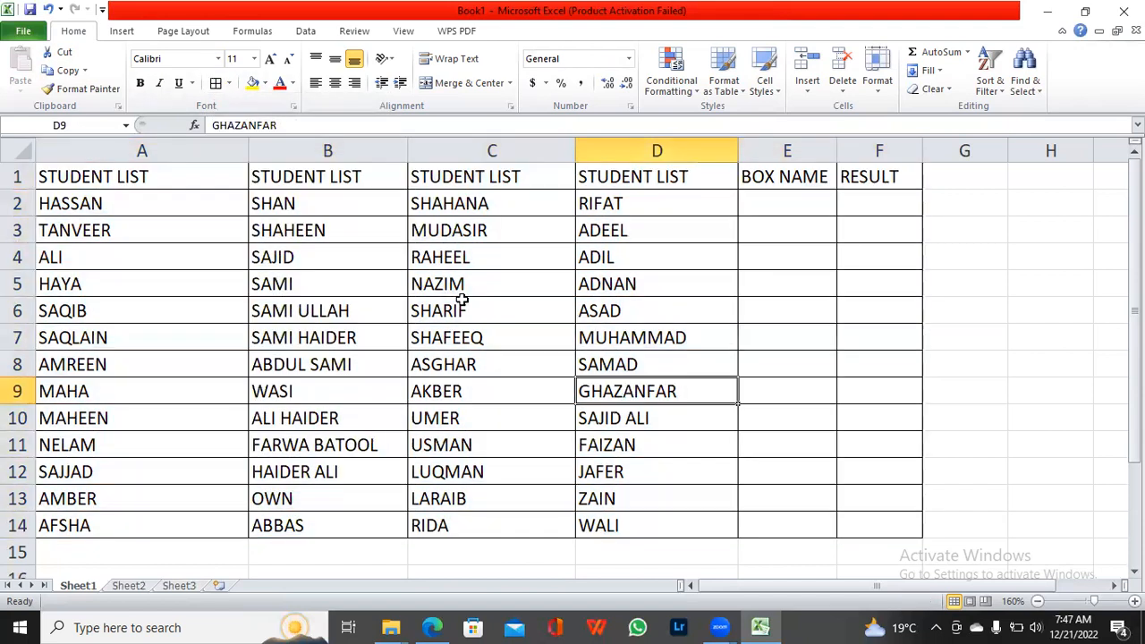
Step: Fill the first STUDENT LIST column, A1:A14, with yellow
left_click(122, 176)
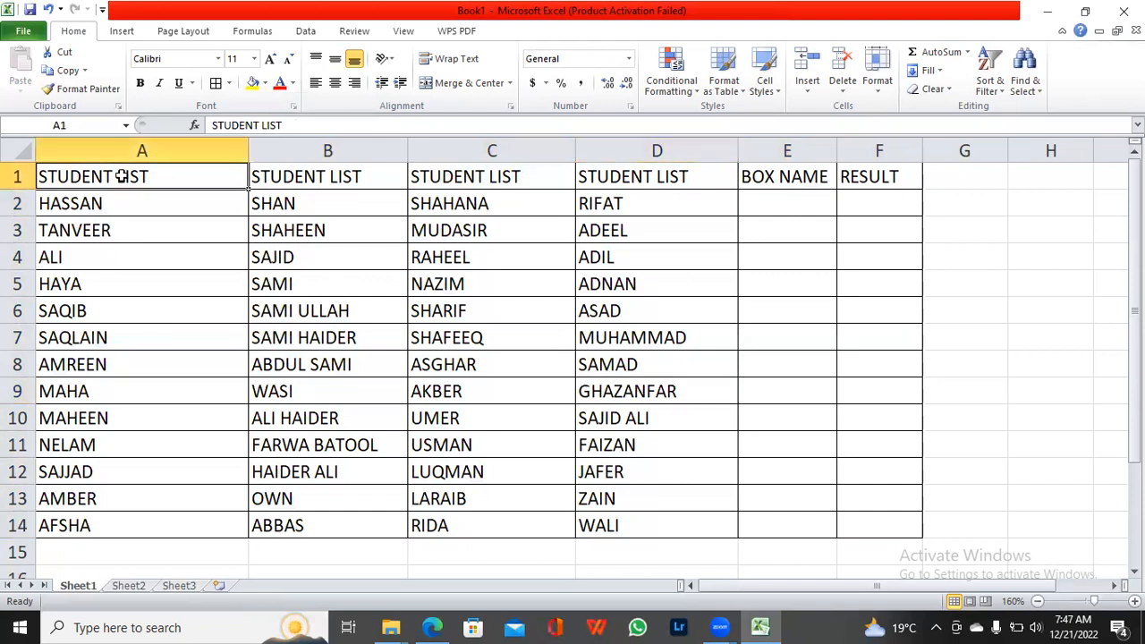
key("ctrl+shift+Right")
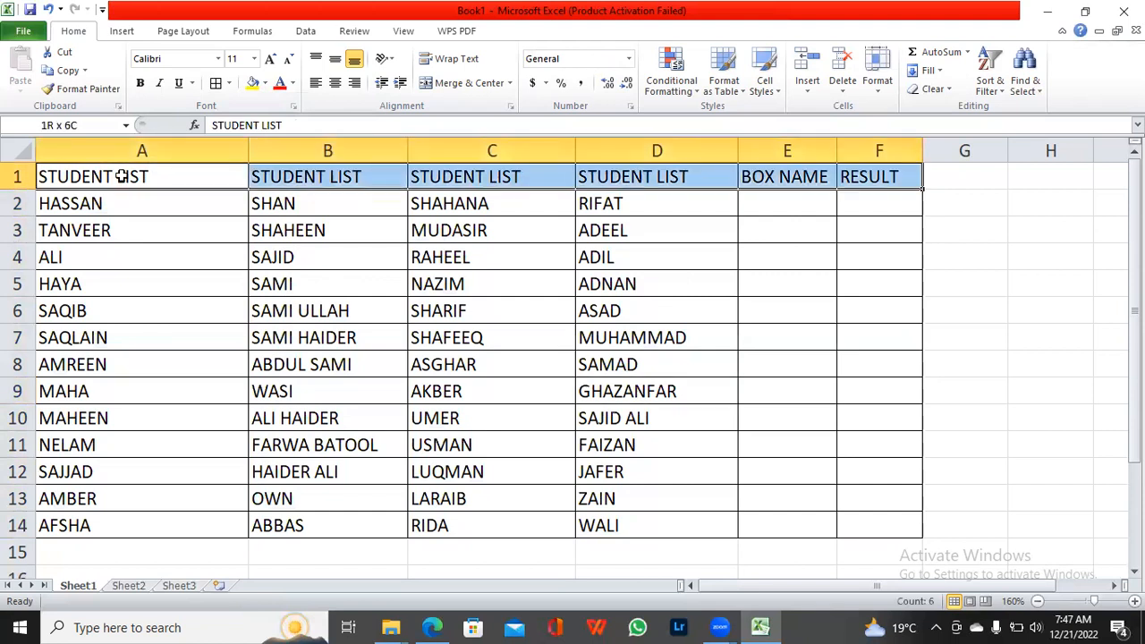
key("shift+Left")
key("shift+Left")
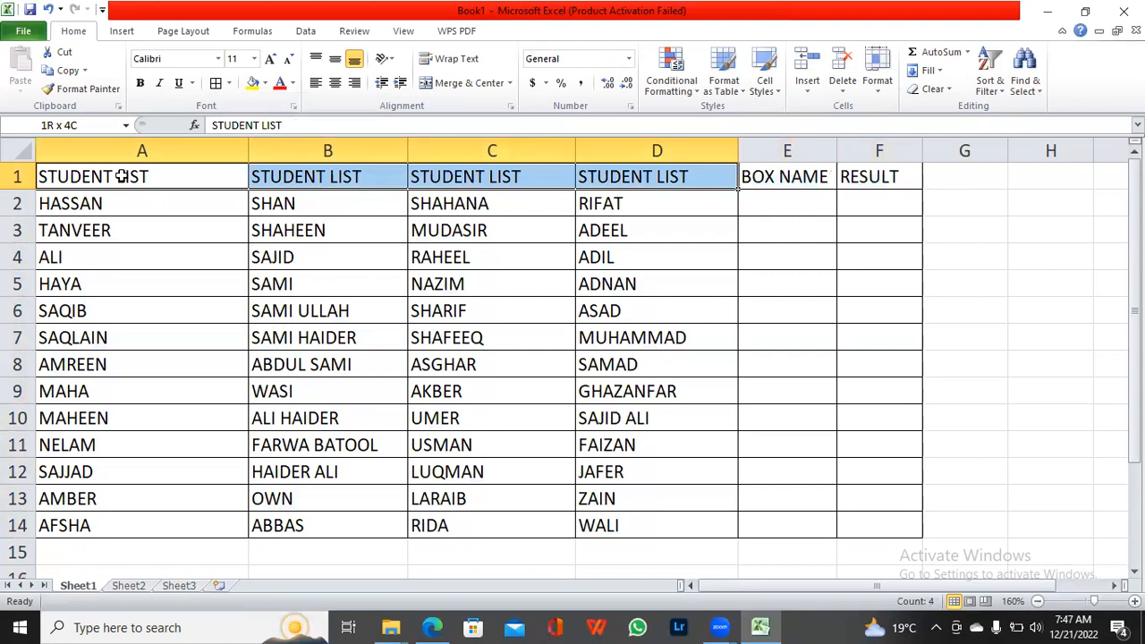
key("shift+Down")
key("shift+Left")
key("shift+Left")
key("shift+Left")
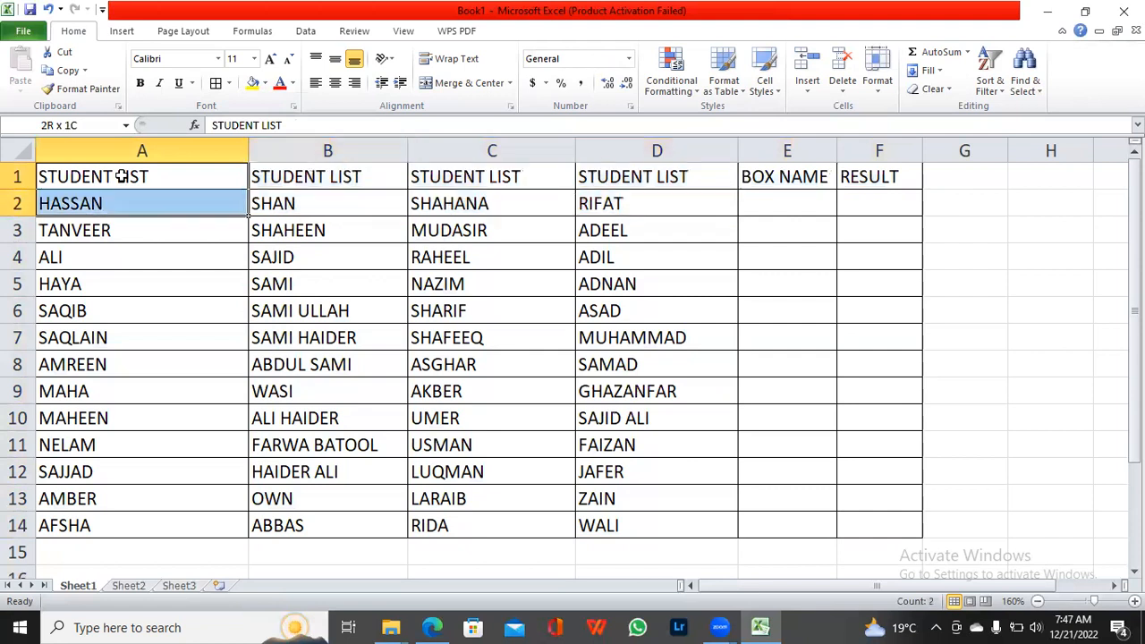
key("shift+Down")
key("shift+Down")
key("shift+Down")
key("shift+Down")
key("ctrl+shift+Down")
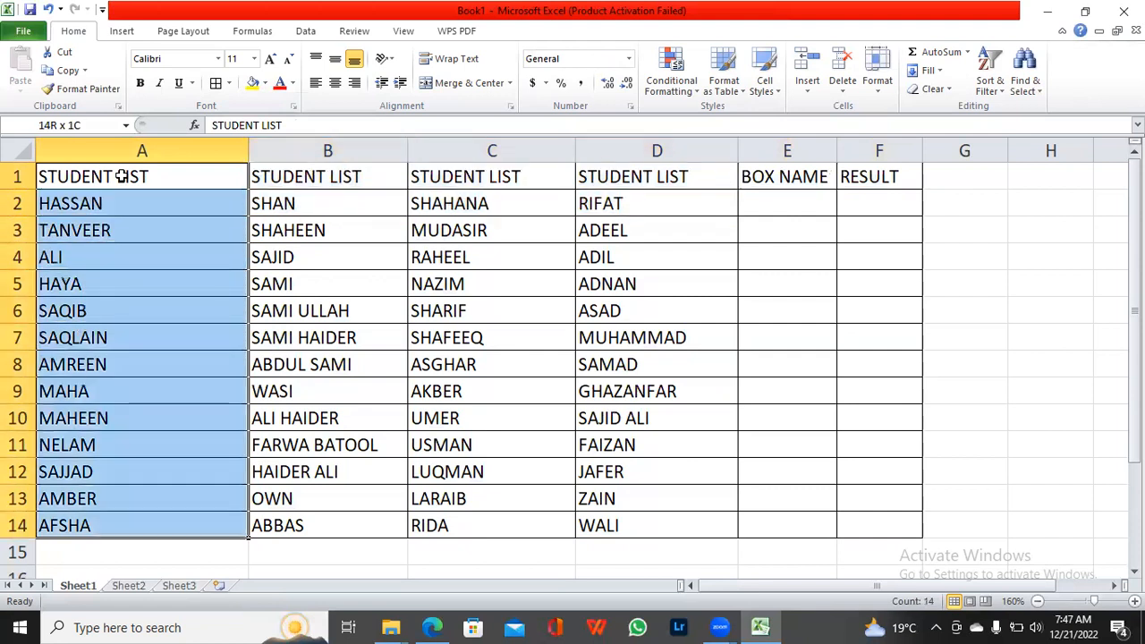
left_click(260, 84)
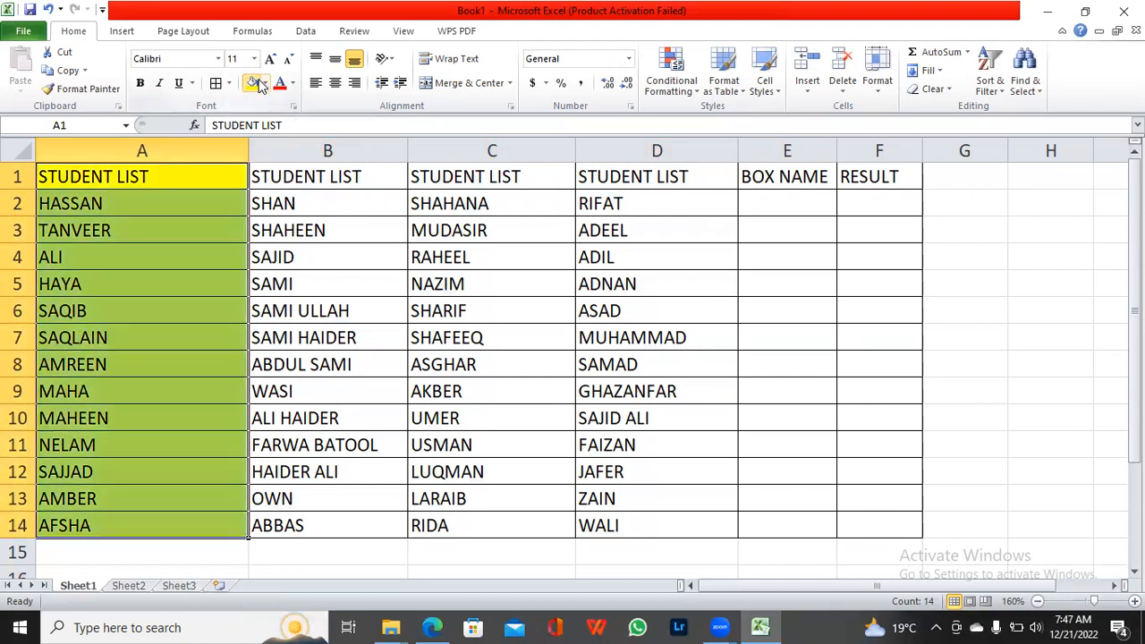
Step: Try a red fill on the entire column B and undo it
left_click(288, 151)
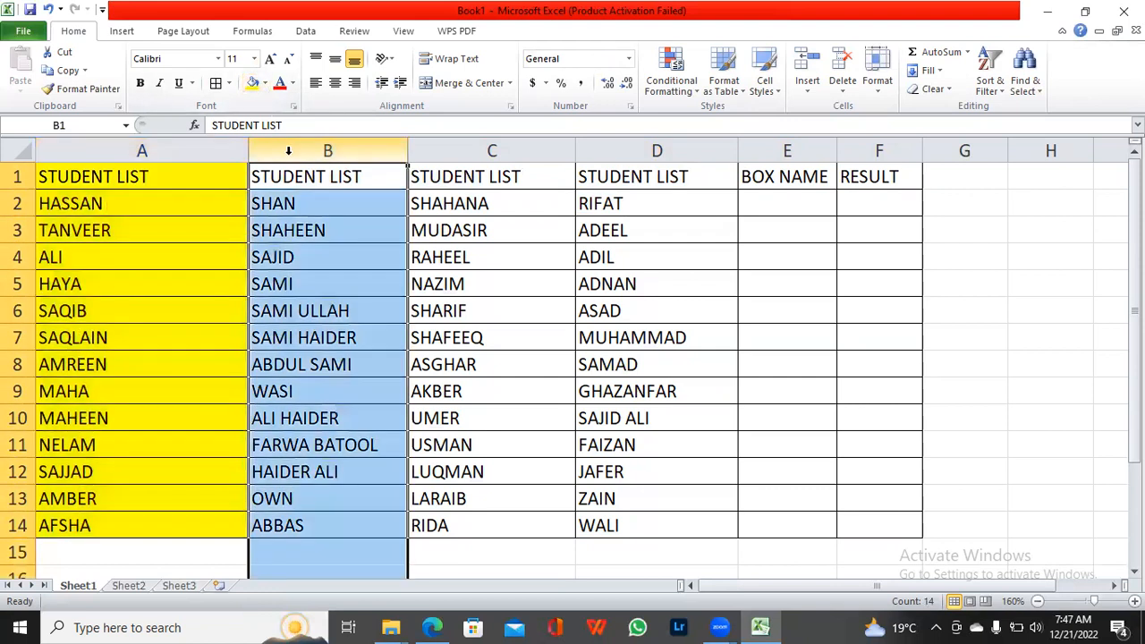
left_click(266, 85)
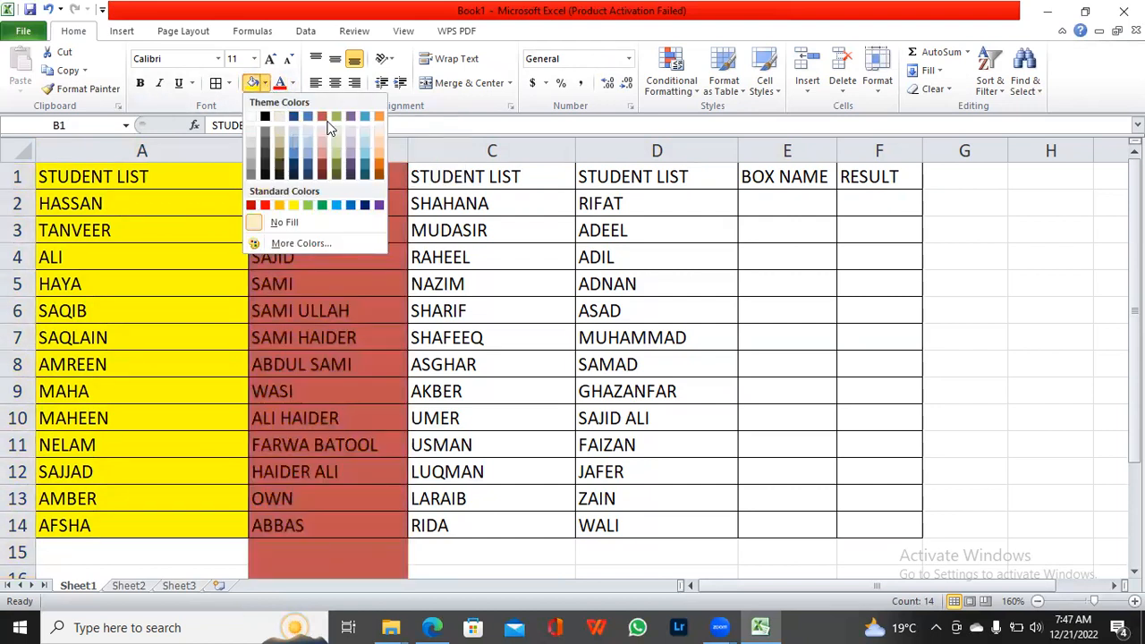
left_click(262, 205)
left_click(332, 284)
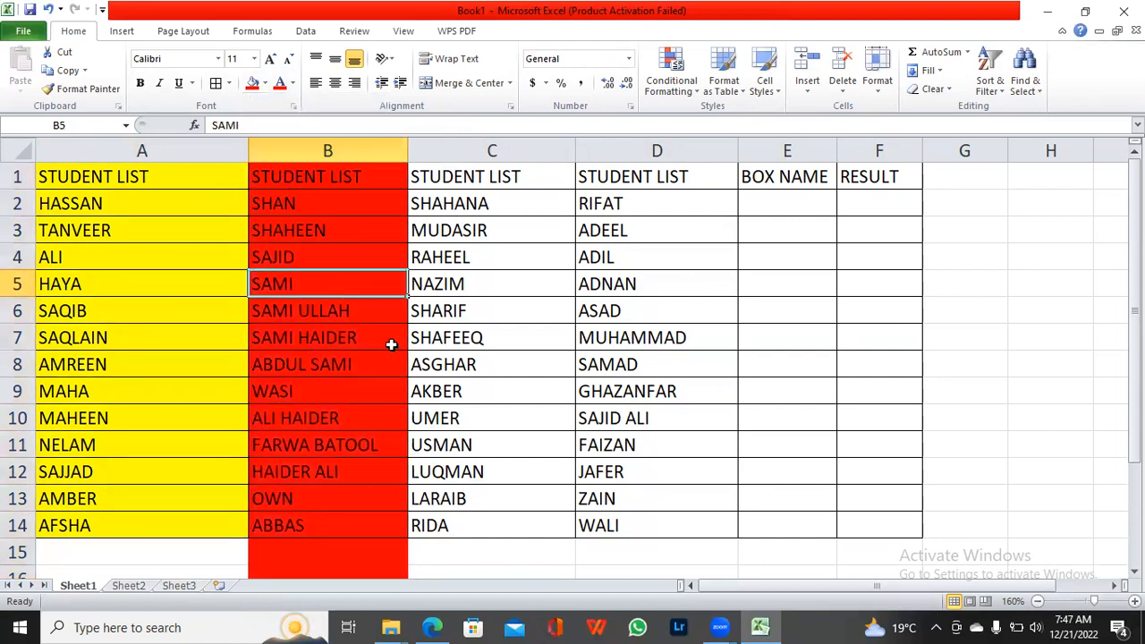
left_click(442, 549)
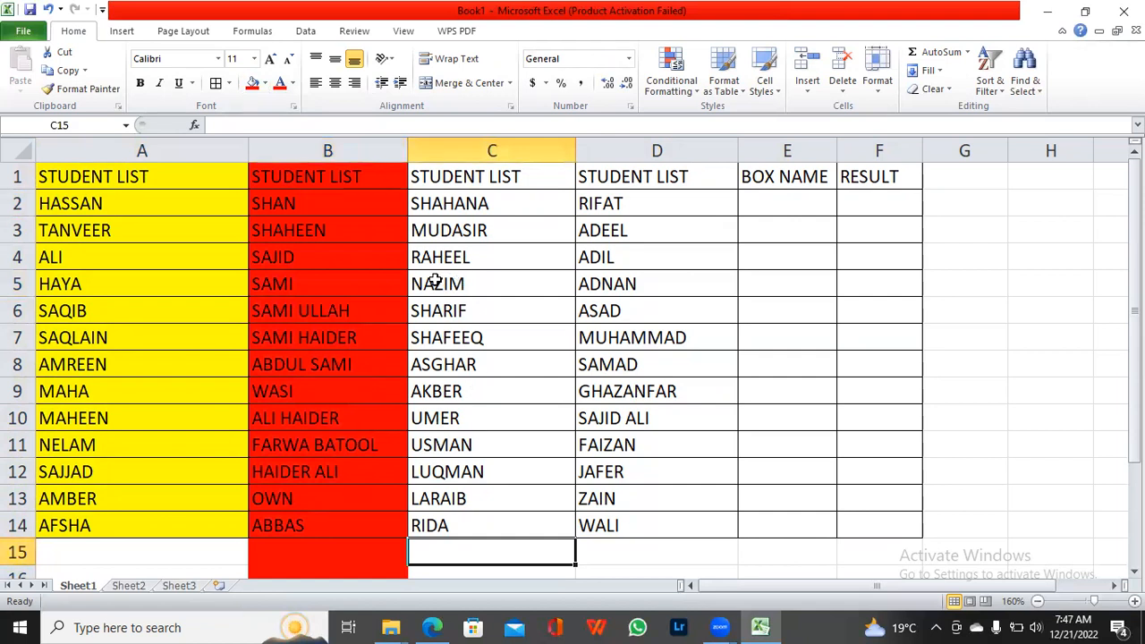
key("ctrl+z")
Step: Fill only the second STUDENT LIST range, B1:B14, with red
left_click(351, 182)
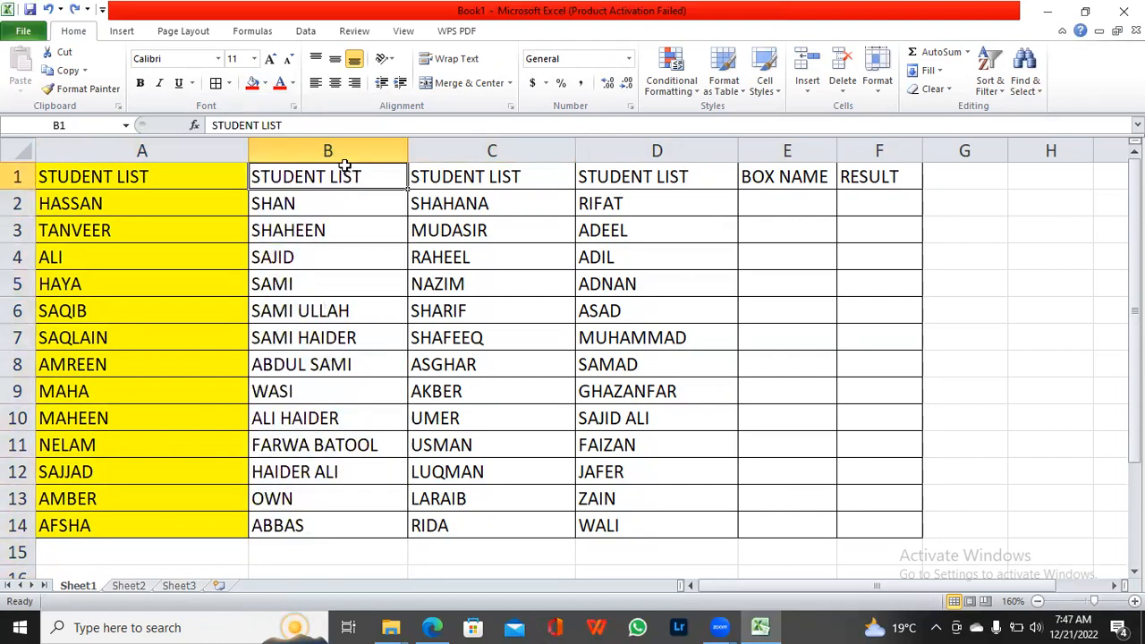
key("ctrl+shift+Down")
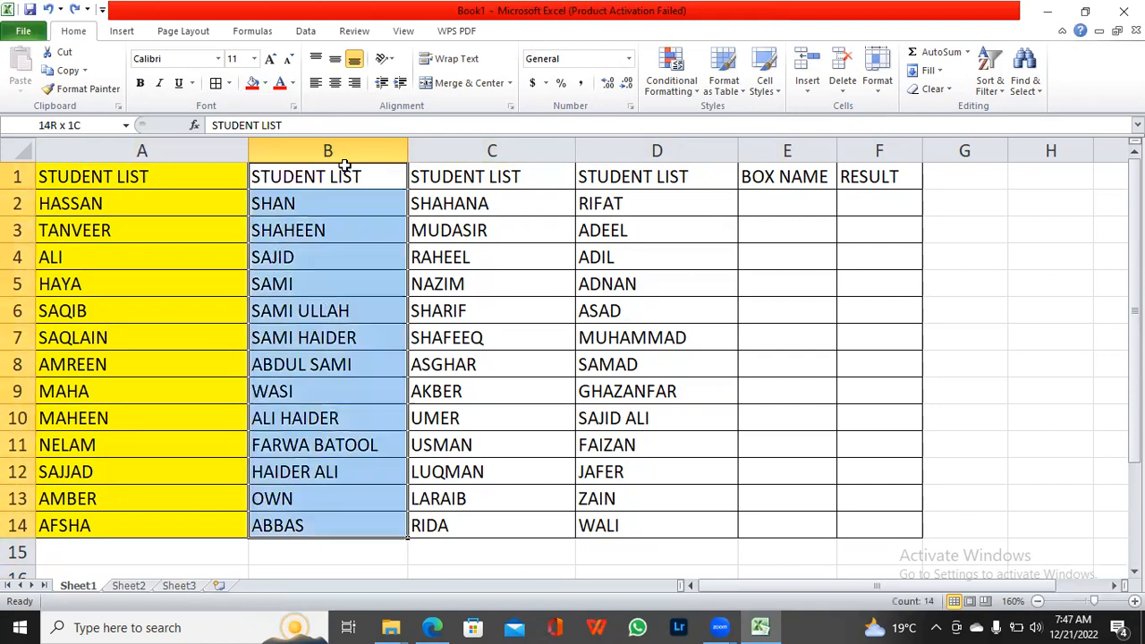
left_click(257, 84)
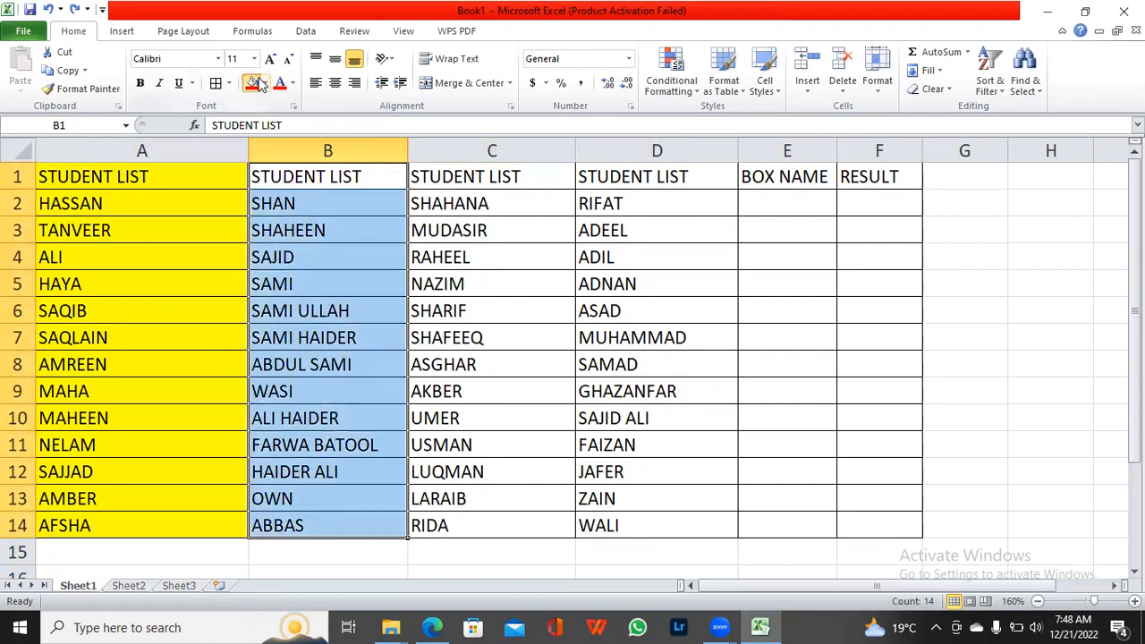
Step: Fill the third STUDENT LIST range, C1:C14, with the standard light green color
left_click(459, 177)
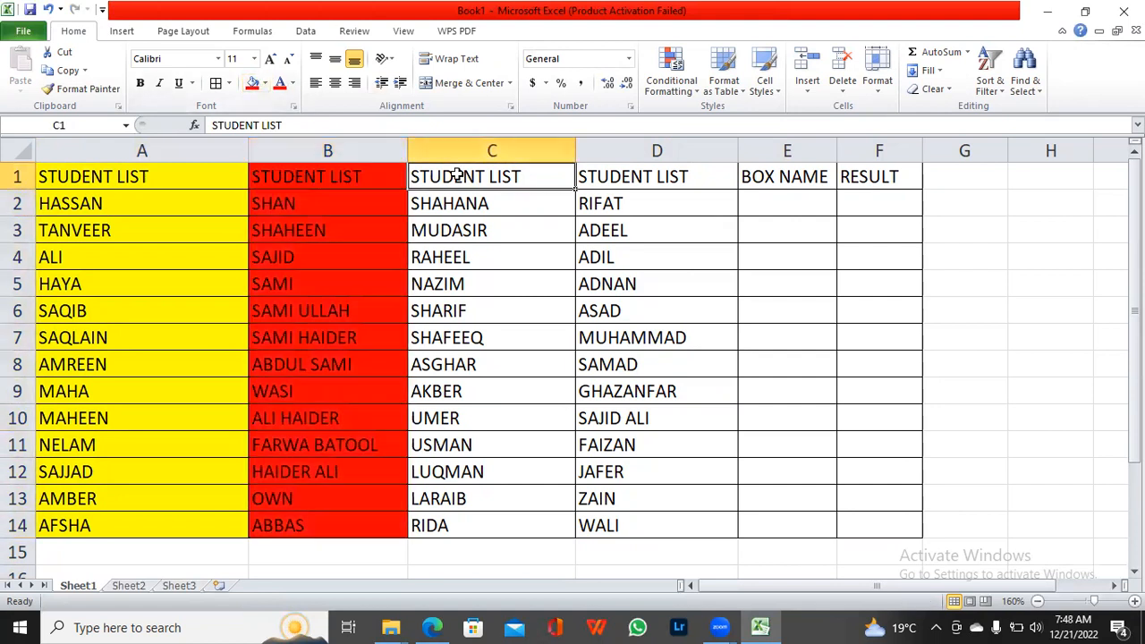
key("ctrl+shift+Down")
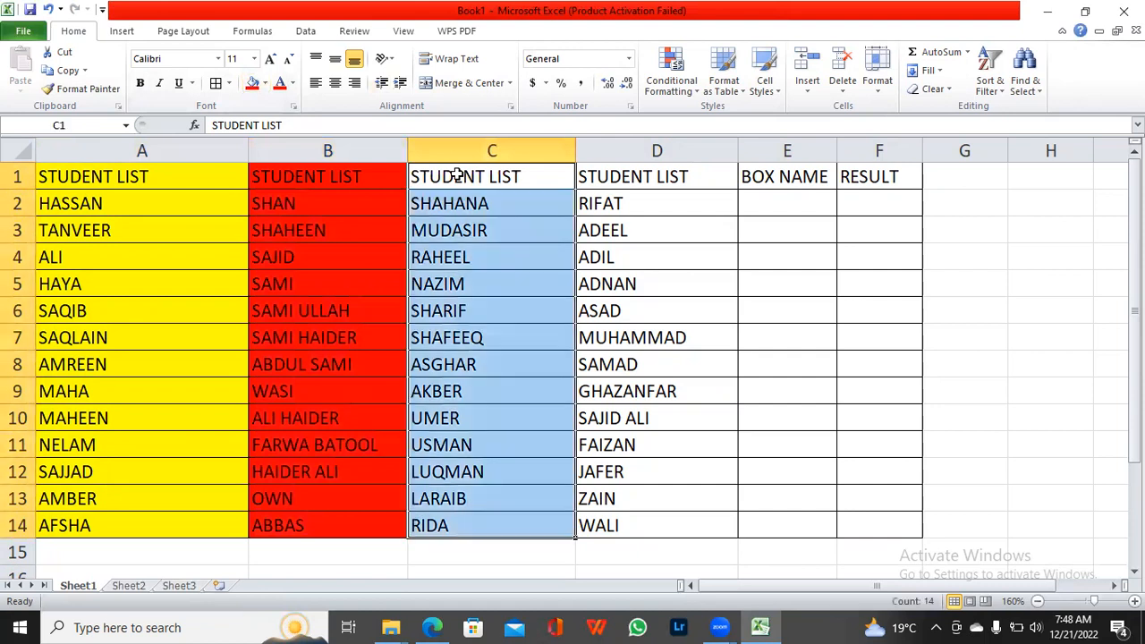
left_click(254, 83)
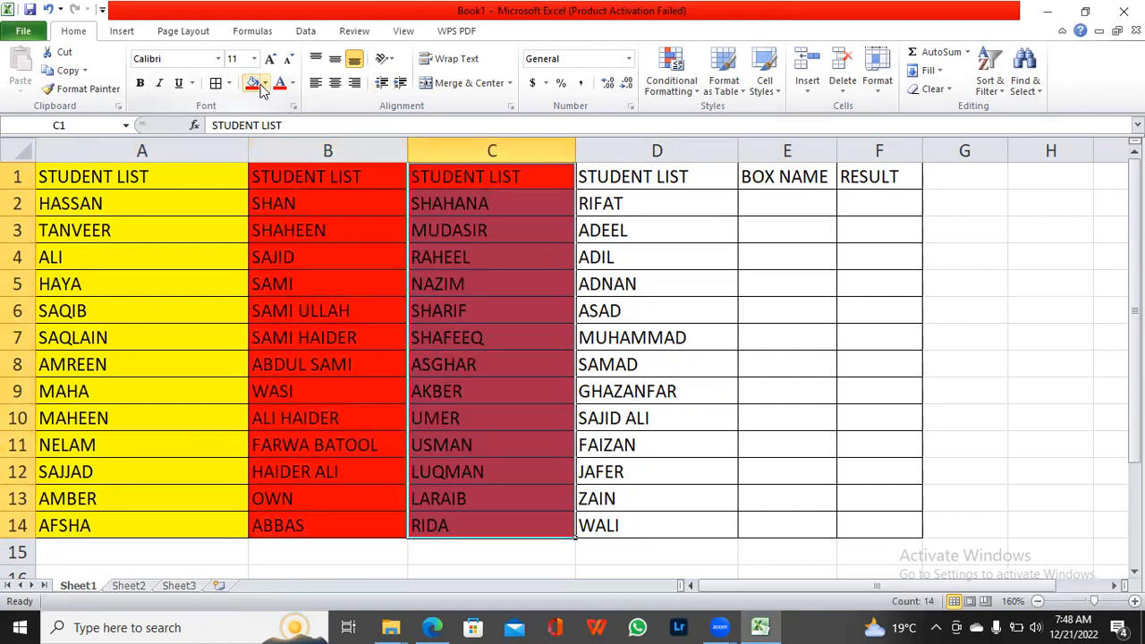
left_click(264, 83)
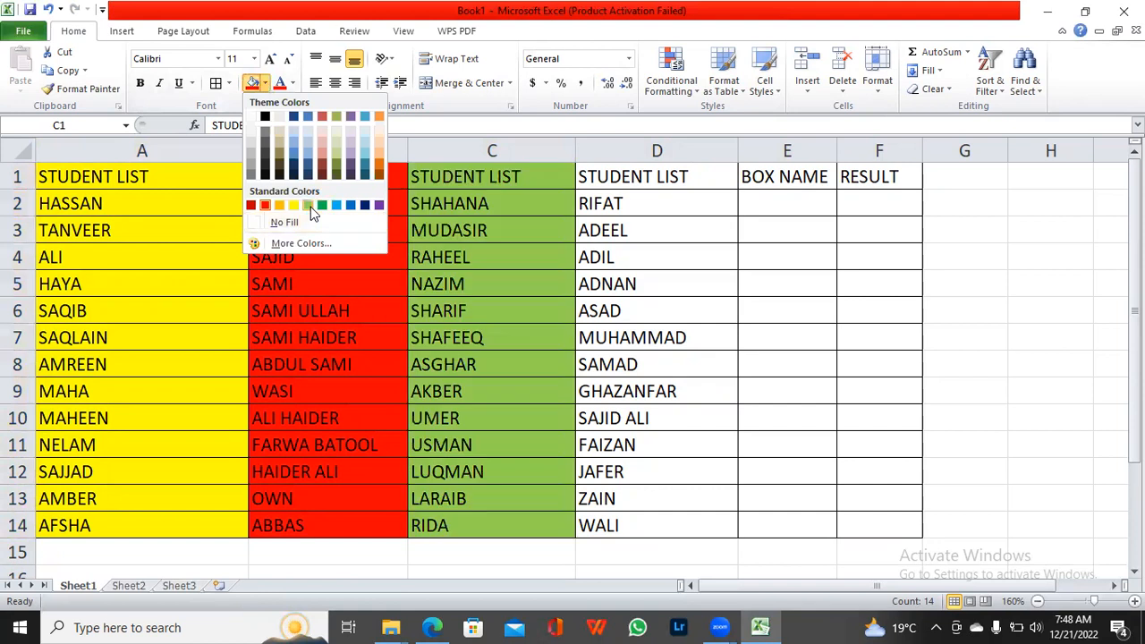
left_click(308, 206)
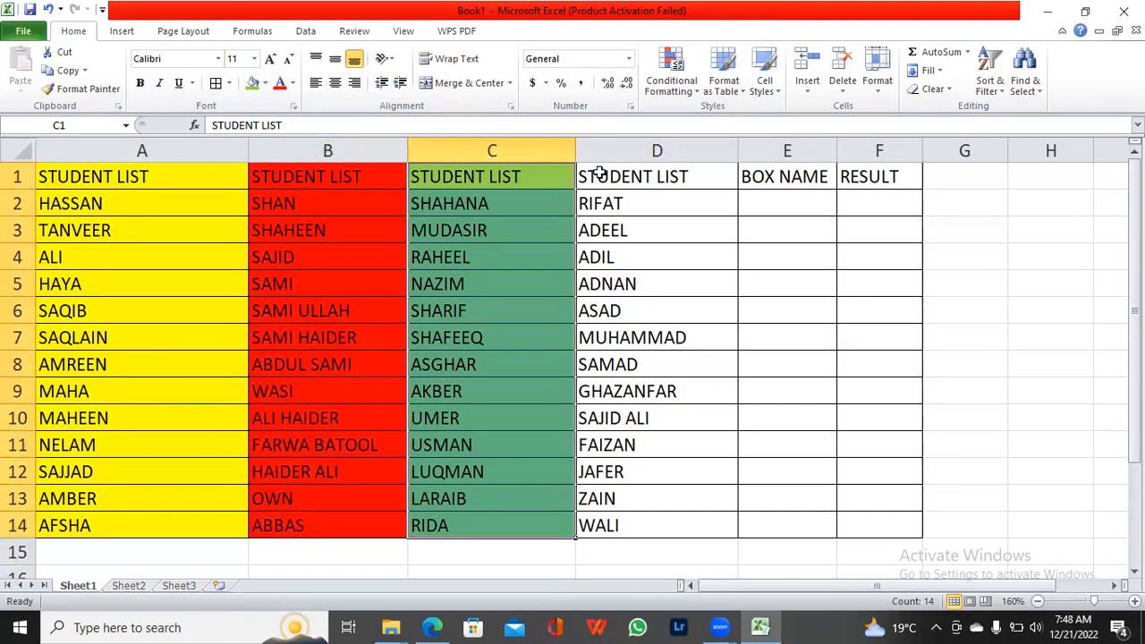
Step: Fill the fourth STUDENT LIST range, D1:D14, with the standard dark green color
left_click(599, 172)
key("ctrl+shift+Down")
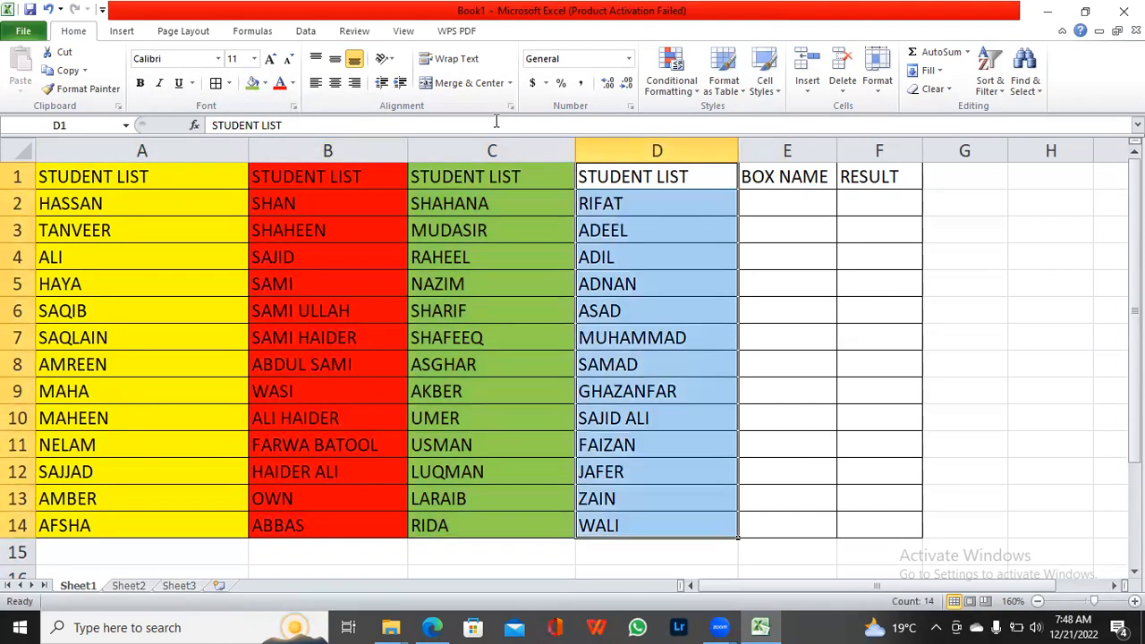
left_click(265, 84)
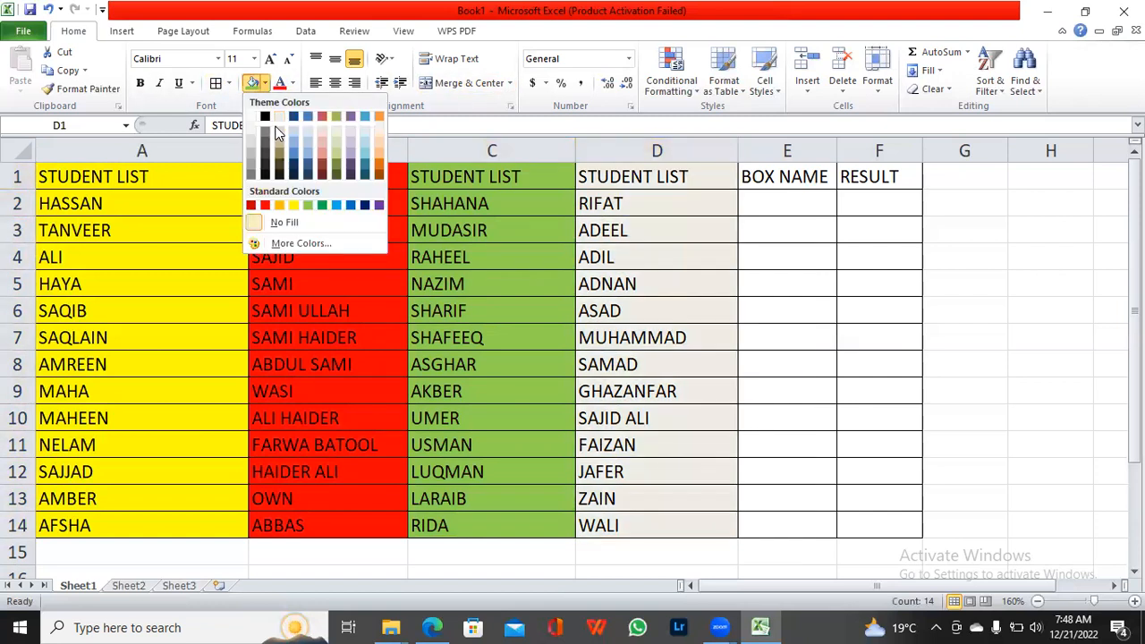
left_click(322, 205)
left_click(1095, 360)
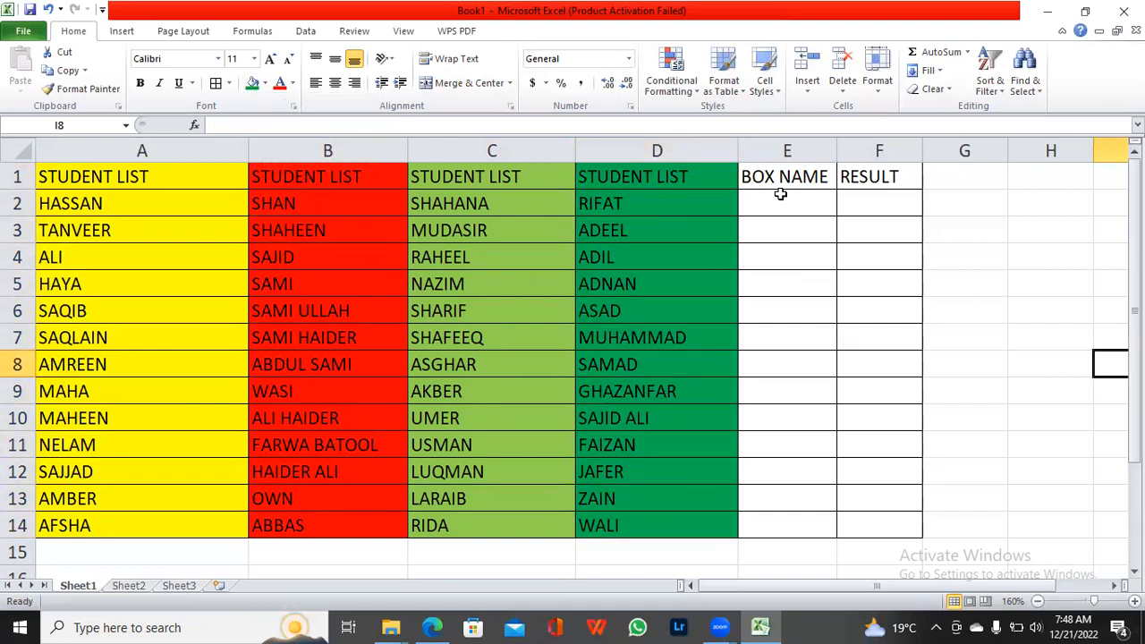
Step: Enter the cell reference A2 as the first BOX NAME entry, in cell E2
left_click(756, 208)
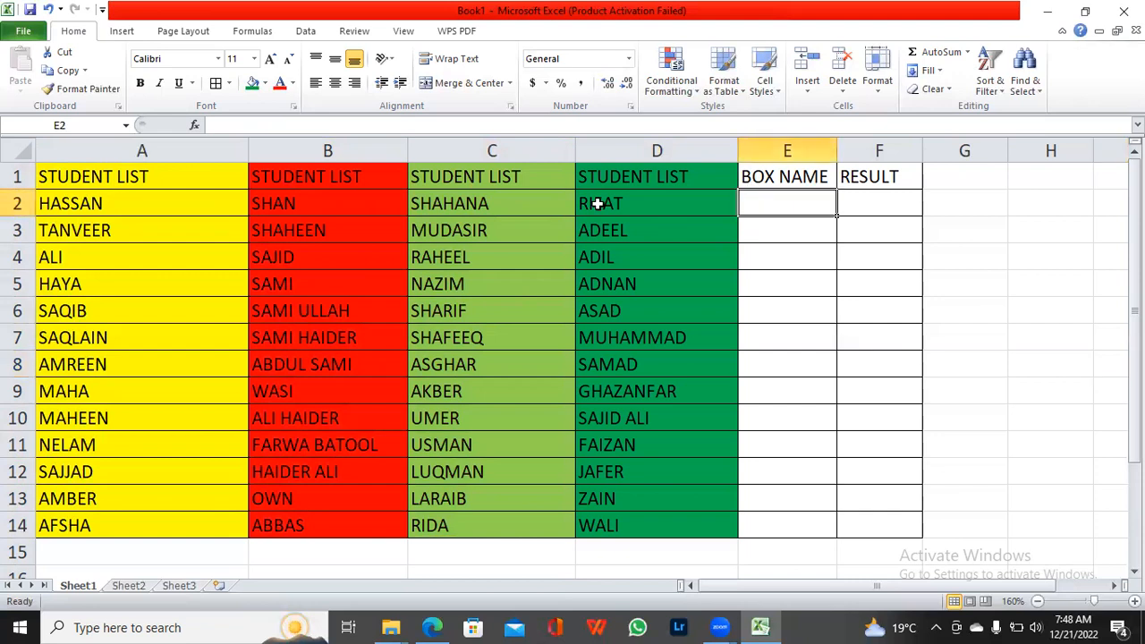
left_click(71, 211)
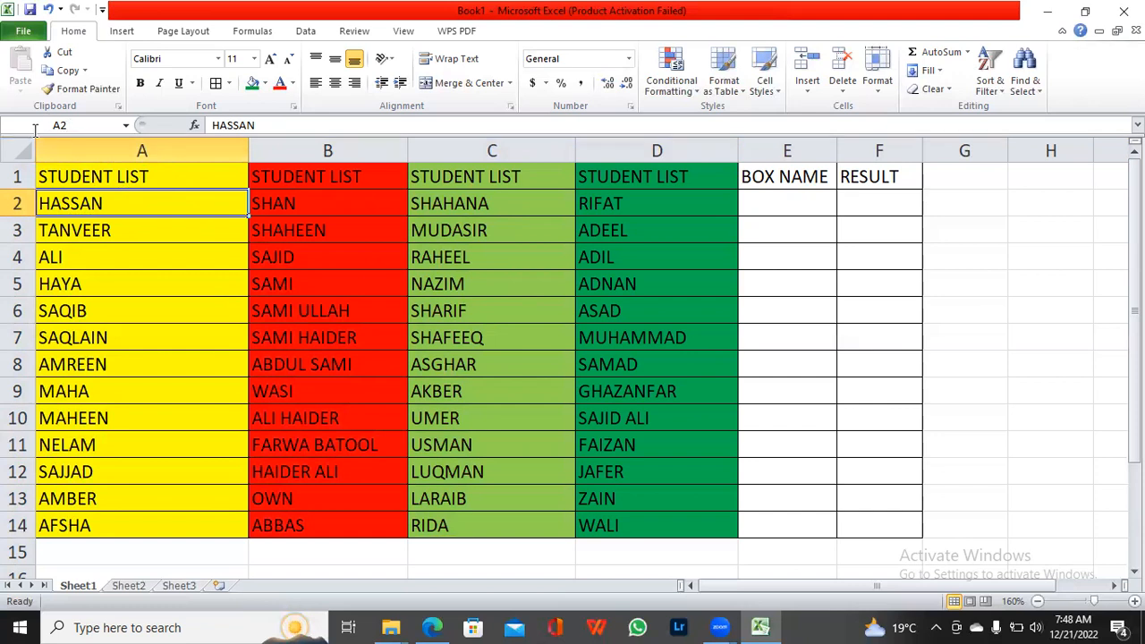
left_click(768, 201)
double_click(770, 201)
type("A2")
key("Return")
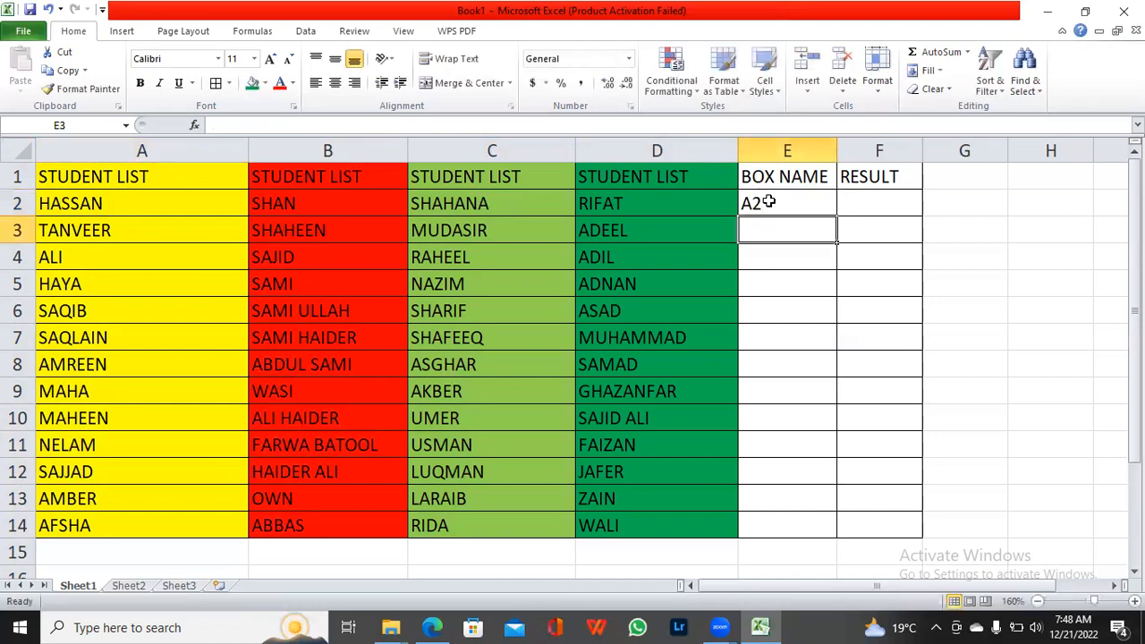
Step: Add the cell references C4 and D8 to the BOX NAME column in cells E3 and E4
left_click(492, 254)
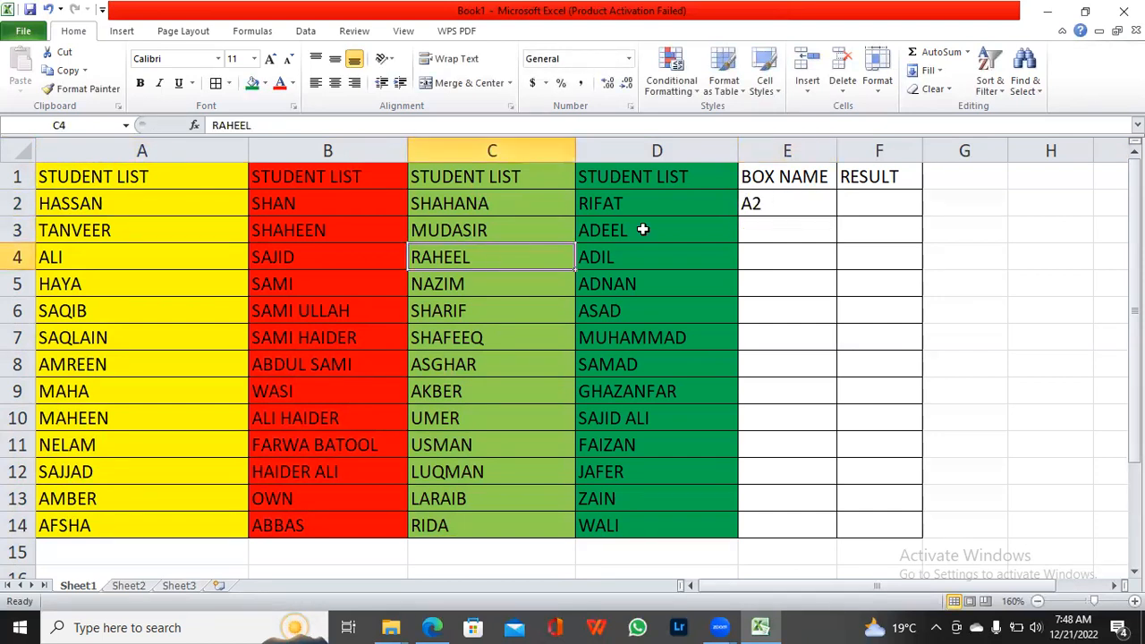
left_click(772, 224)
type("C4")
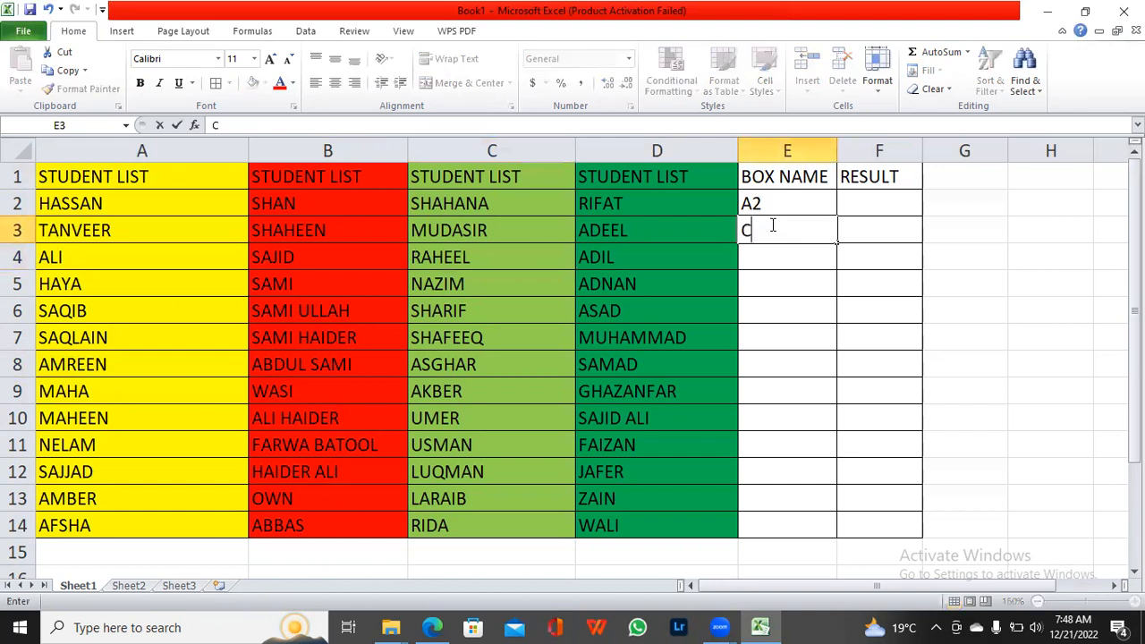
left_click(762, 255)
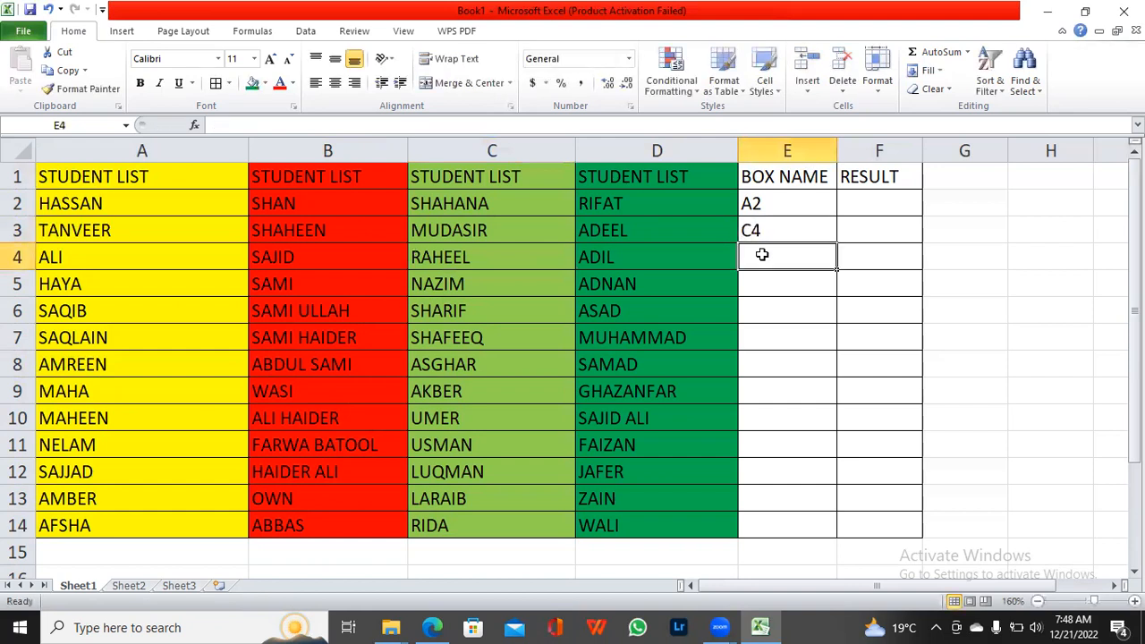
type("D")
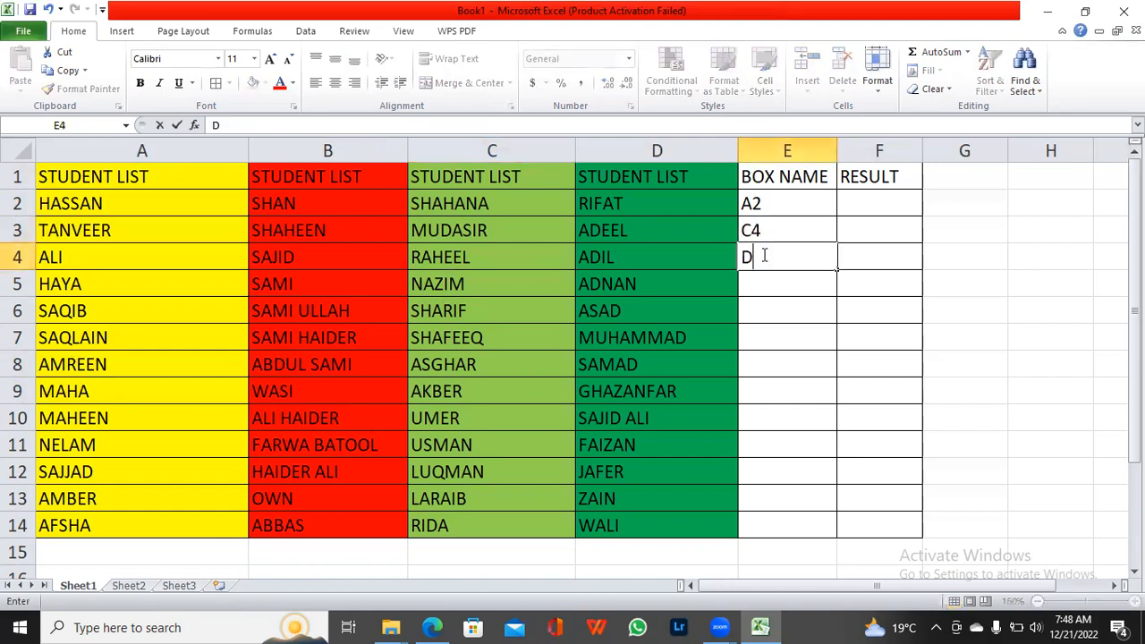
type("8")
left_click(791, 292)
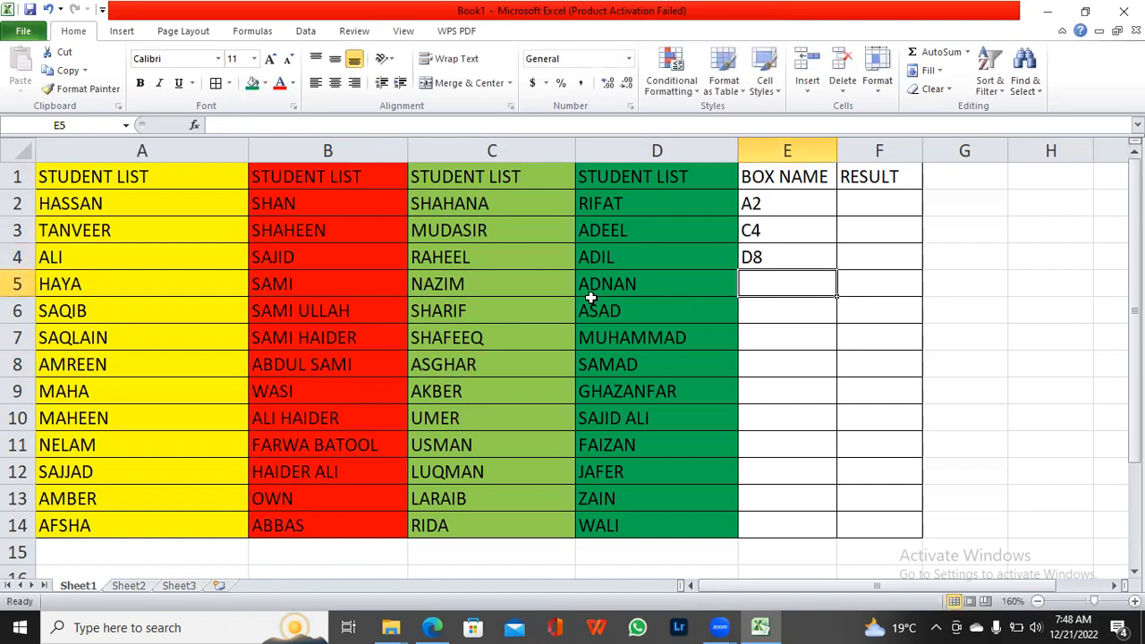
Step: Fill BOX NAME cells E5 and E6 with the cell references C7 and D10
left_click(471, 337)
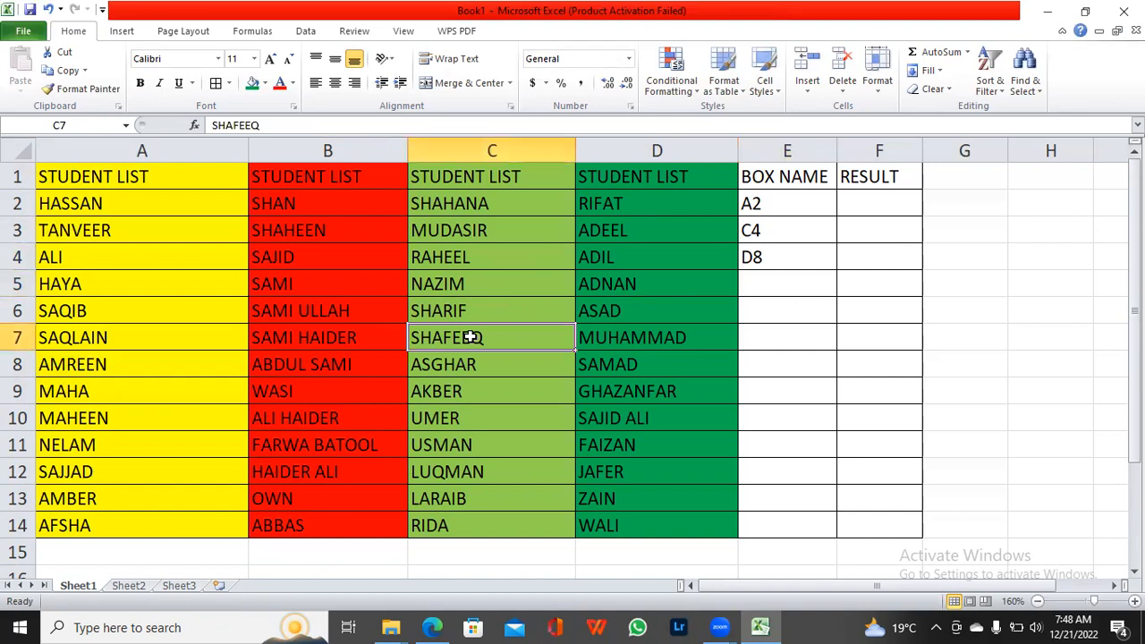
left_click(753, 289)
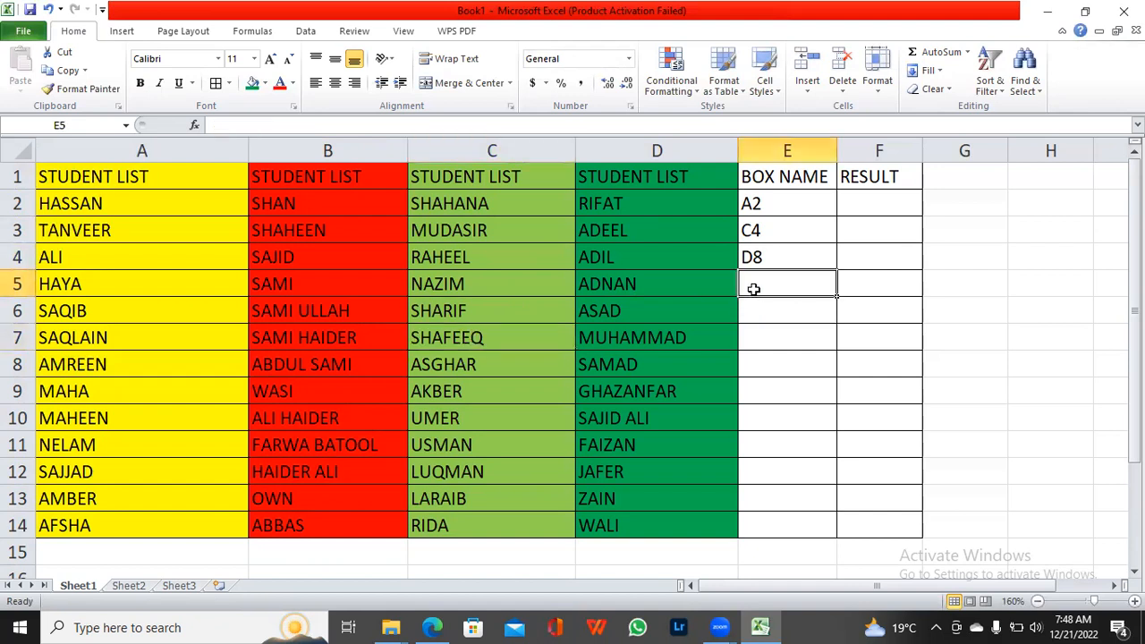
type("C7")
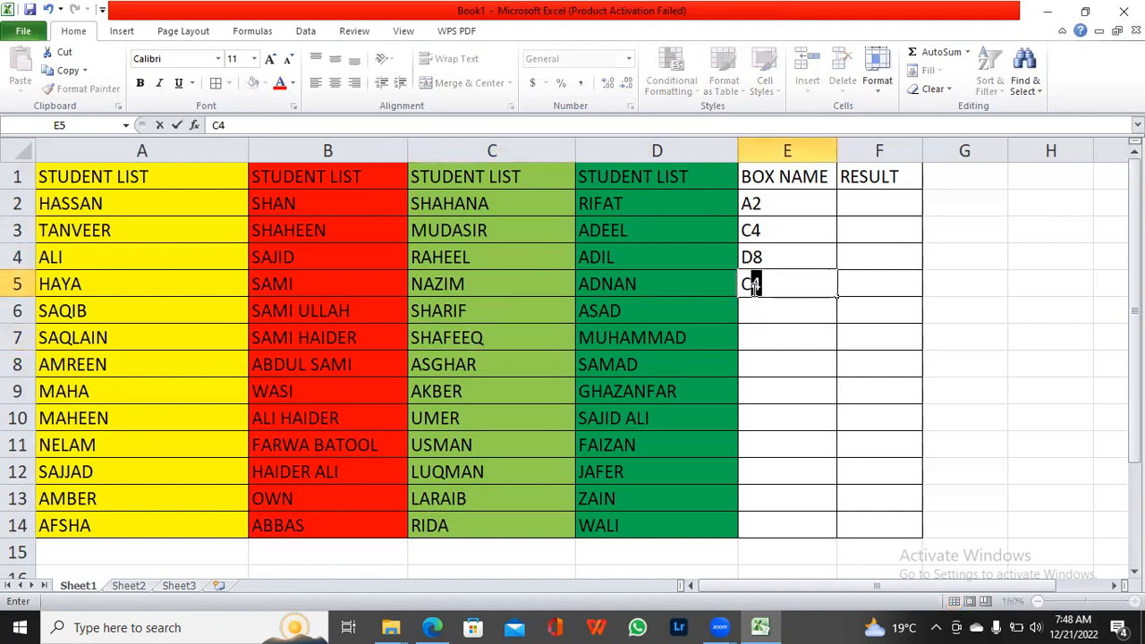
left_click(752, 317)
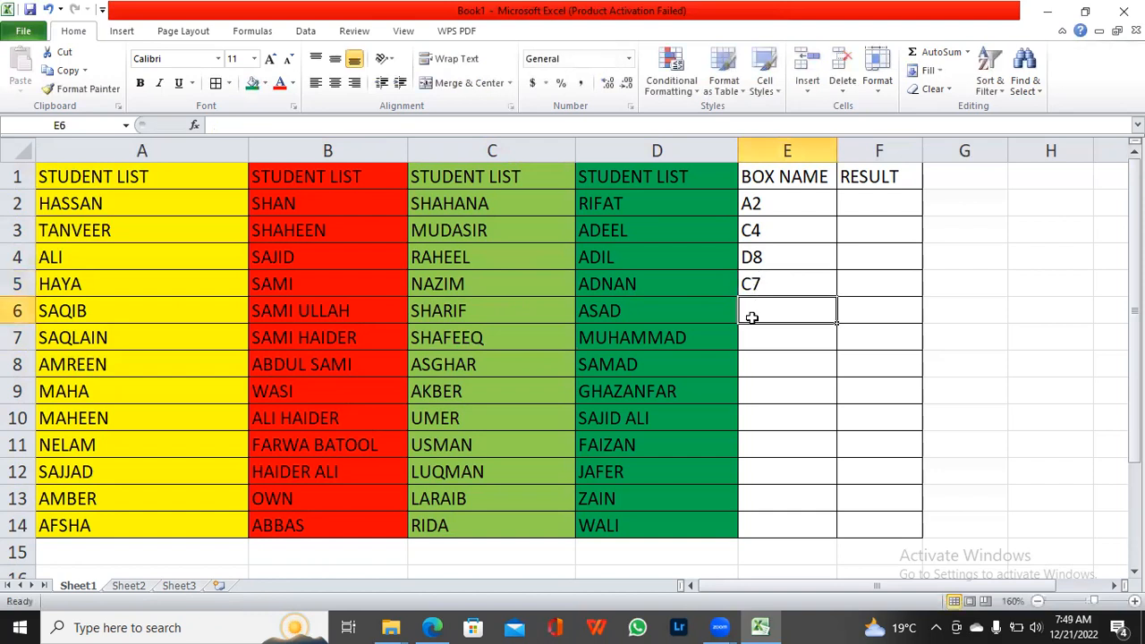
left_click(632, 422)
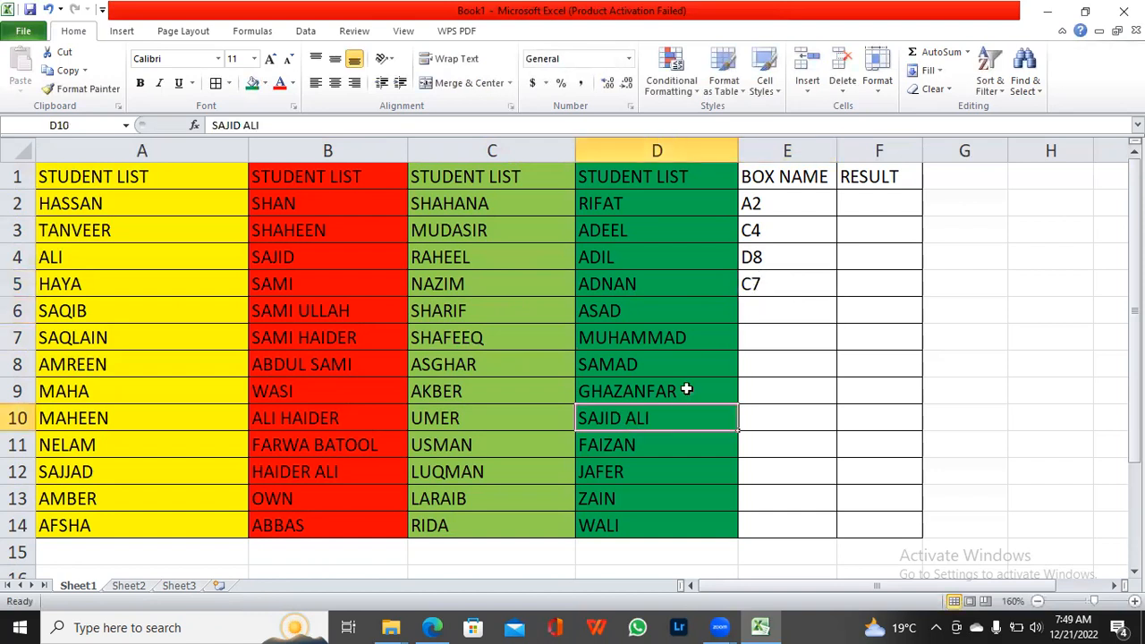
left_click(757, 310)
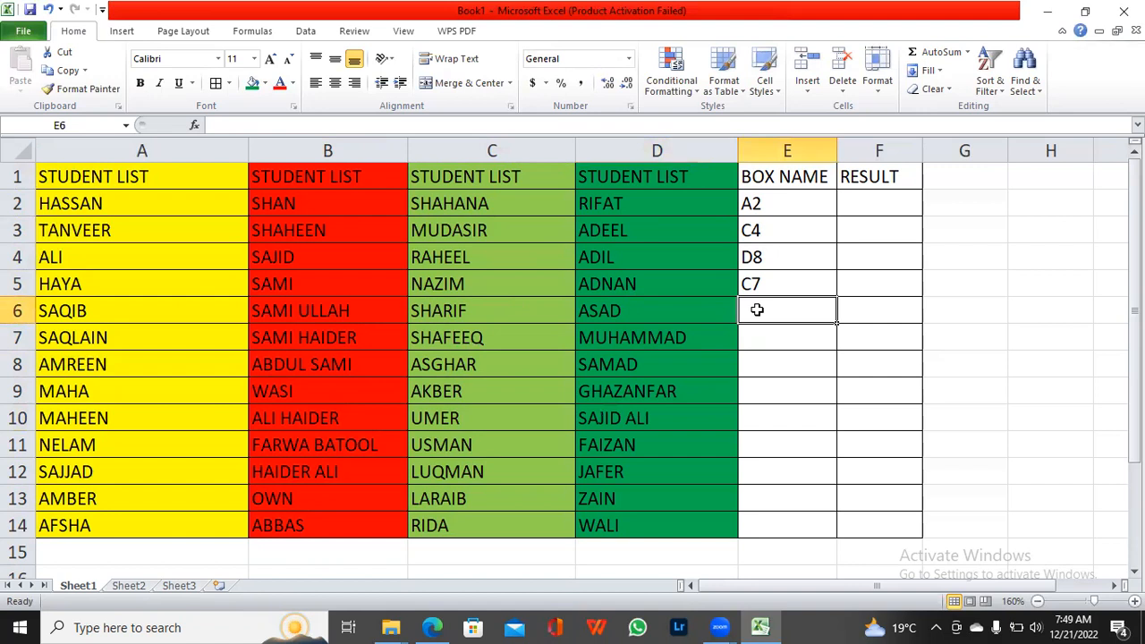
type("D1")
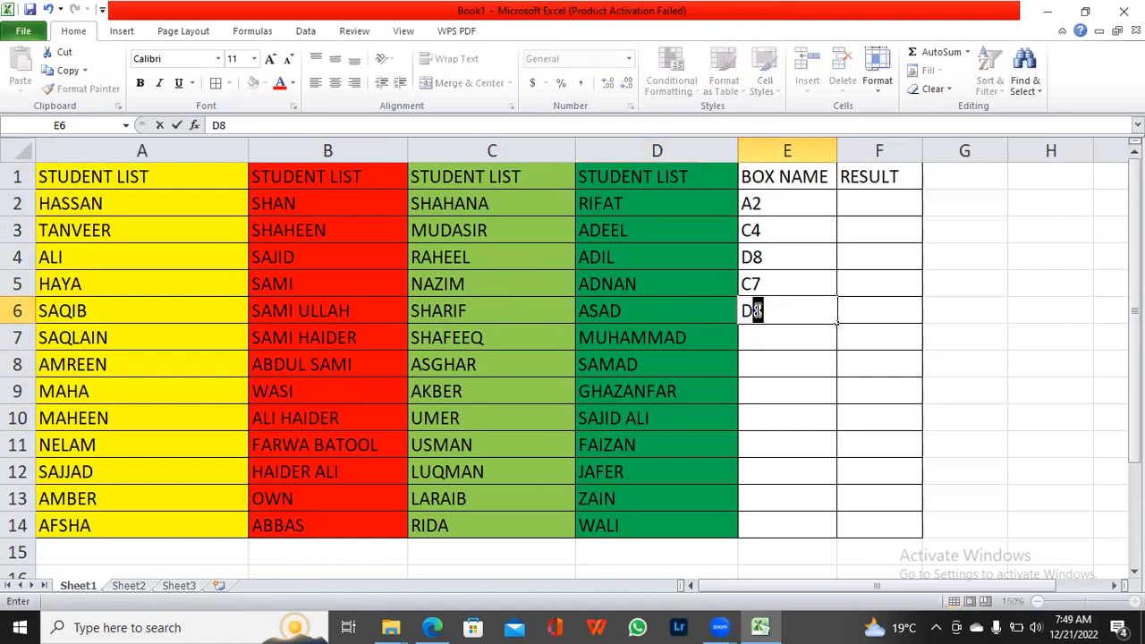
type("0")
left_click(747, 342)
Step: Enter the cell reference A10 in BOX NAME cell E7
left_click(606, 396)
left_click(183, 423)
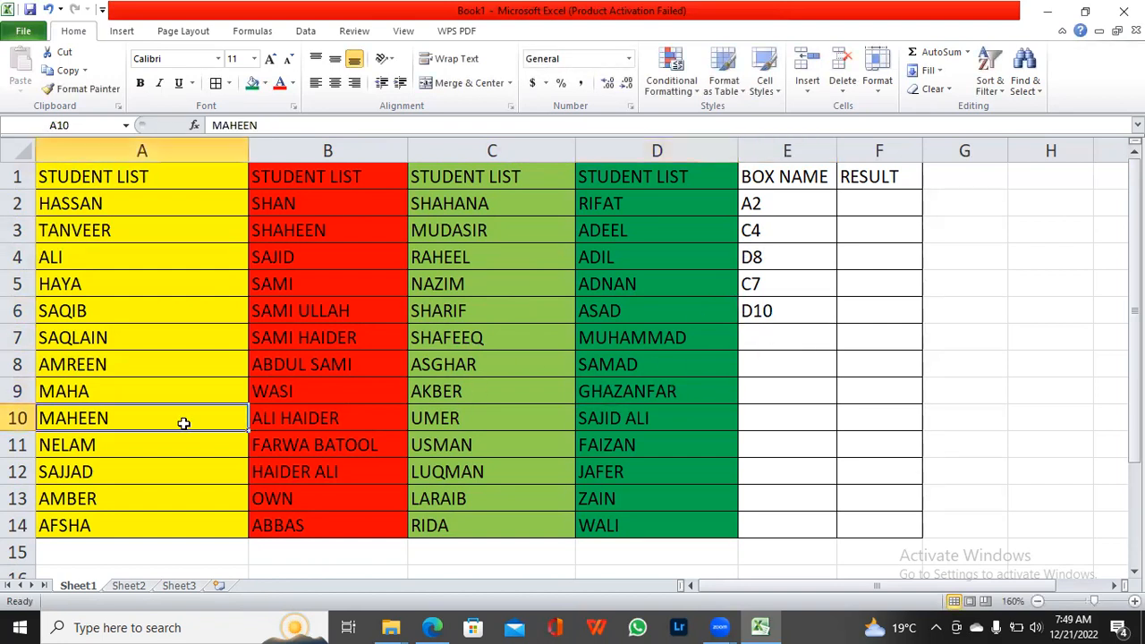
left_click(779, 339)
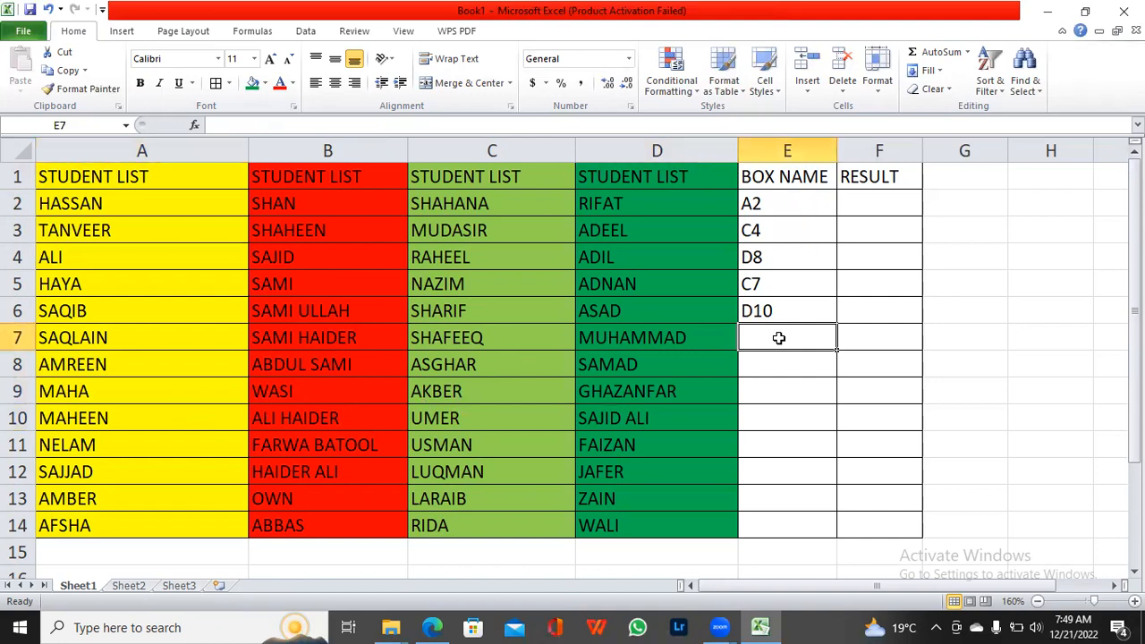
type("A10")
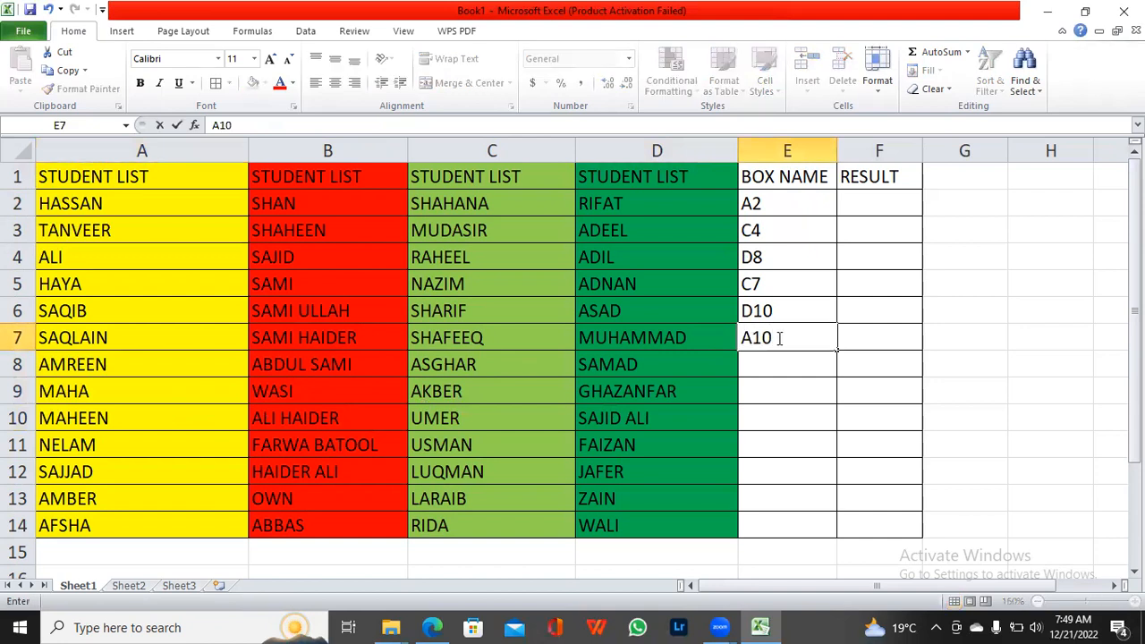
key("Return")
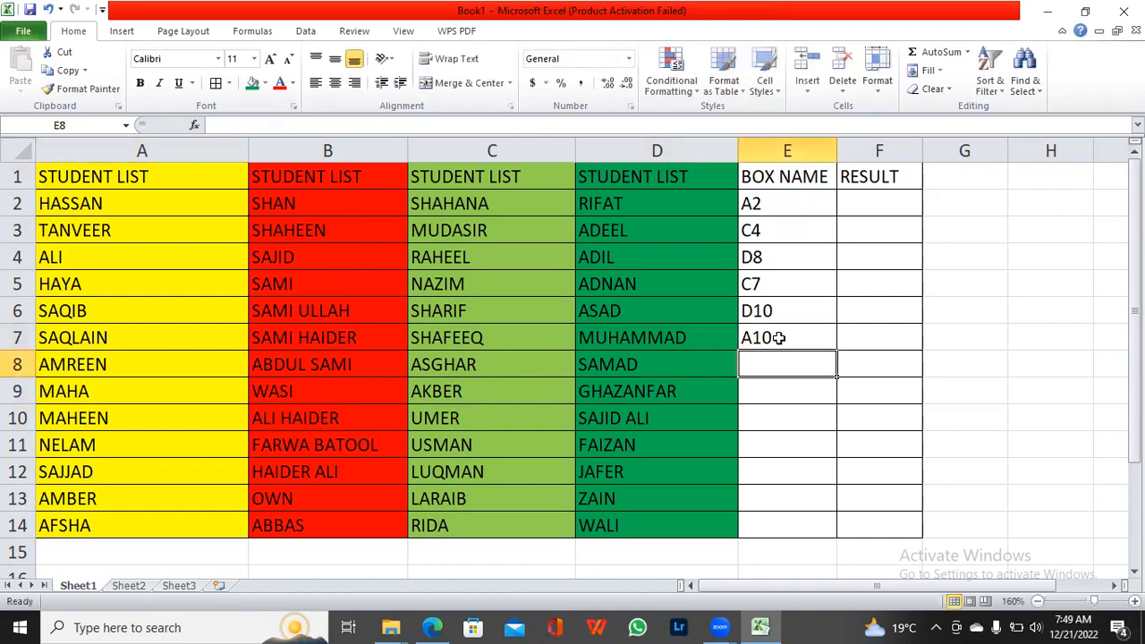
Step: Continue the BOX NAME column with C10, B9 and B4 in cells E8 to E10
type("C1")
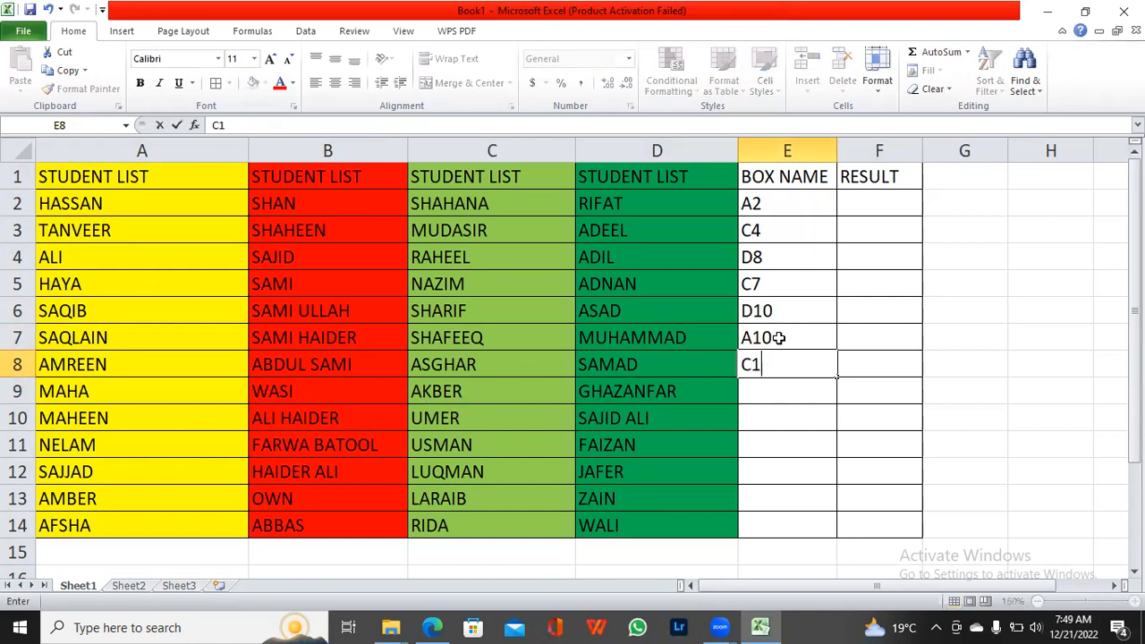
type("0")
key("Return")
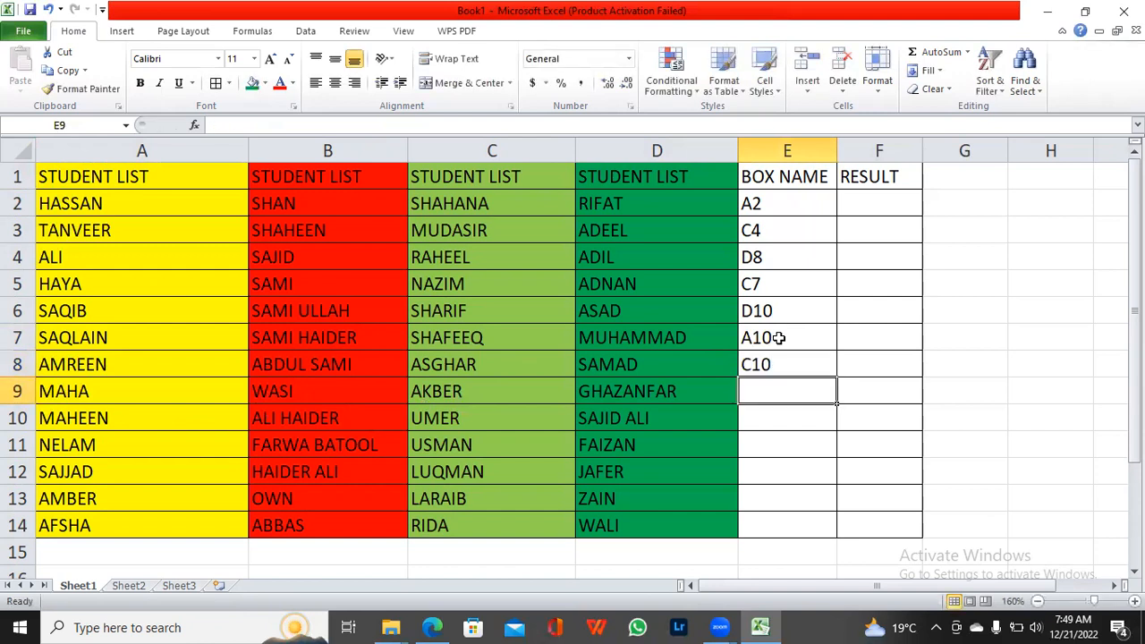
type("B9")
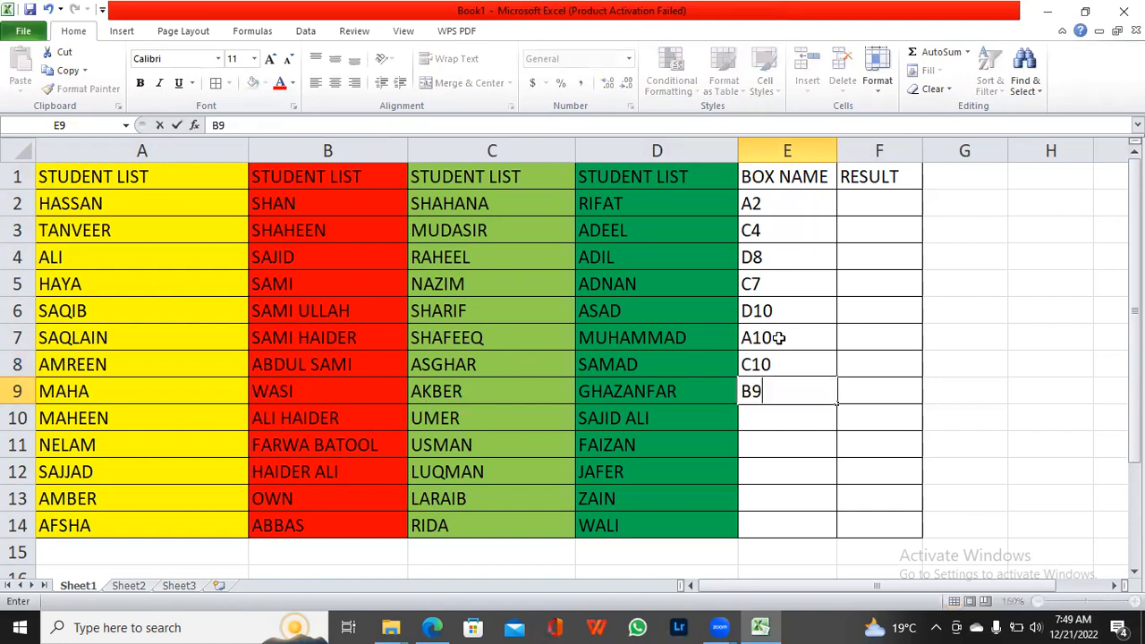
key("Return")
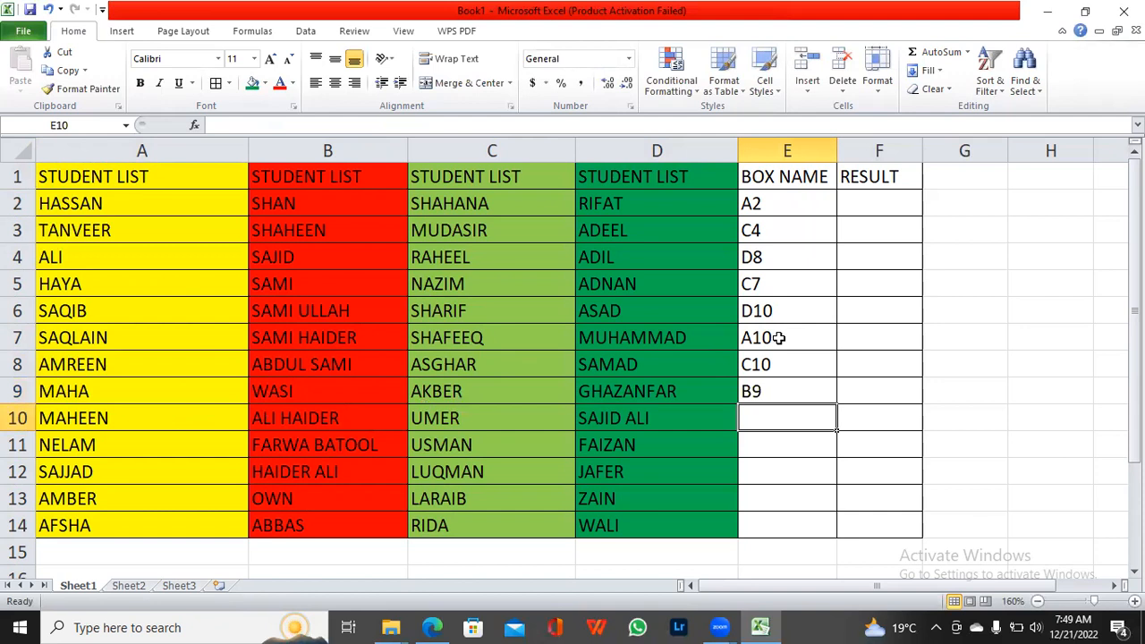
type("B4")
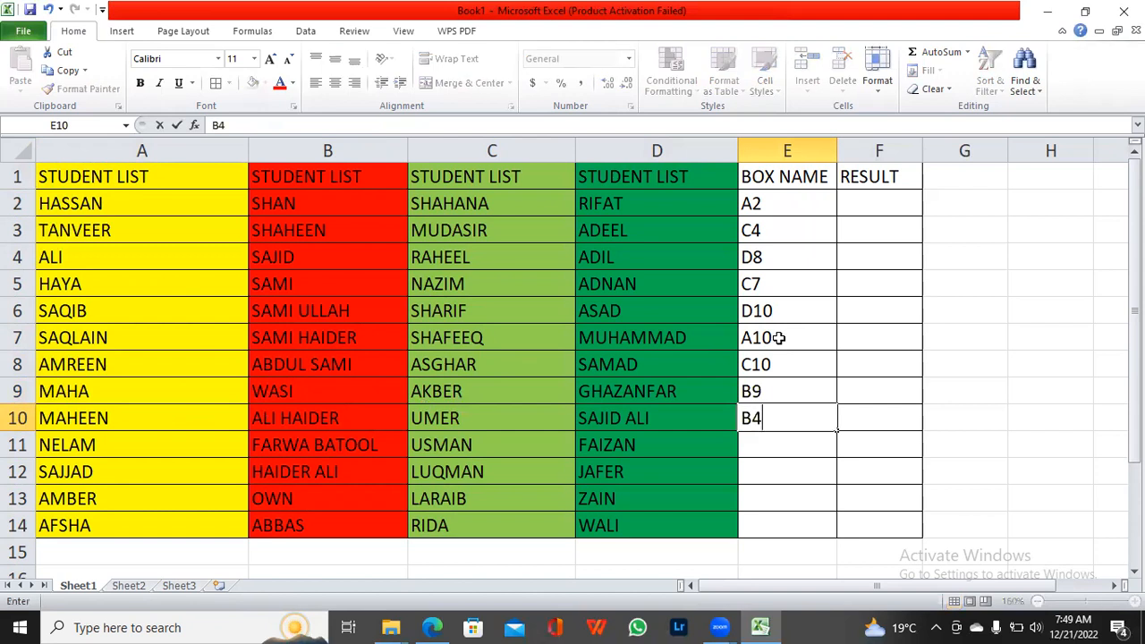
key("Return")
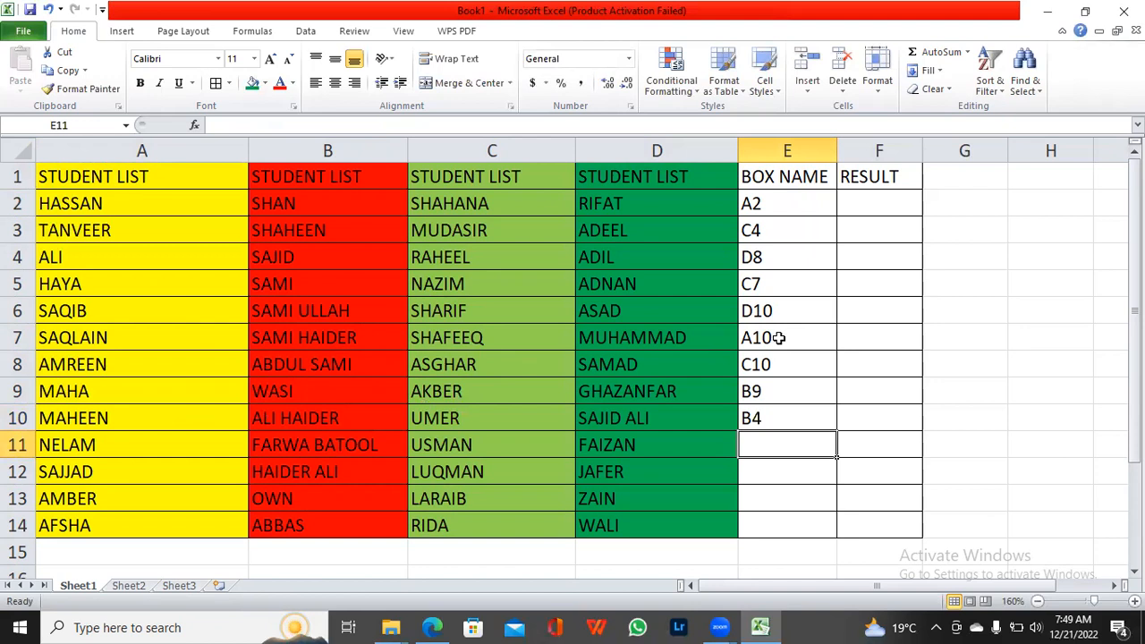
Step: Enter the cell references A8 and A7 in BOX NAME cells E11 and E12
key("Left")
key("Down")
key("Right")
key("Up")
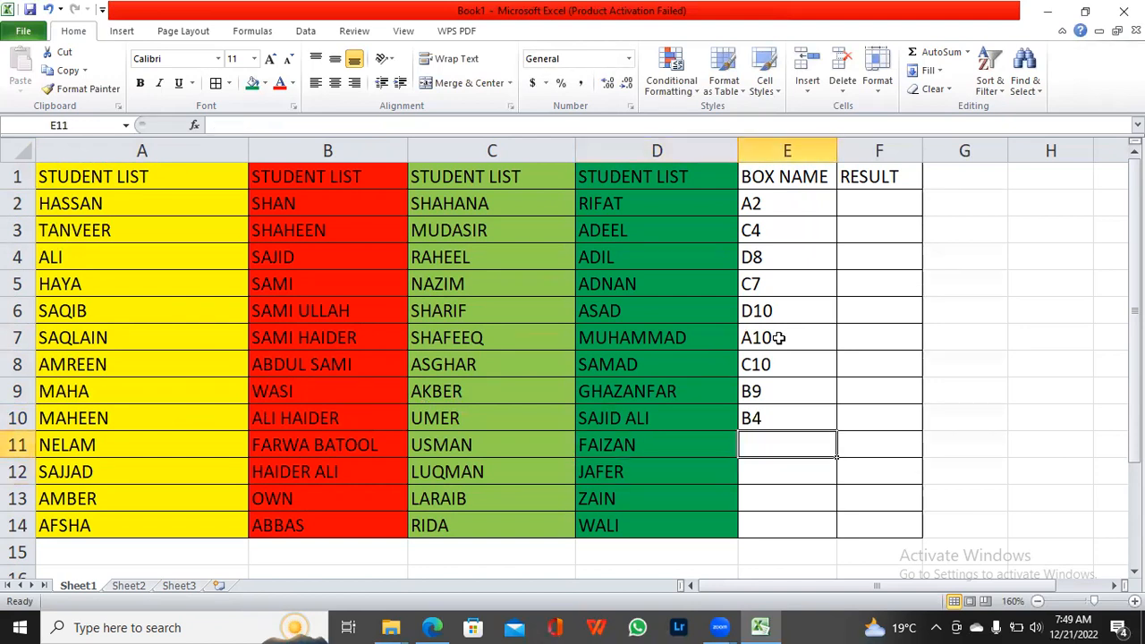
type("A")
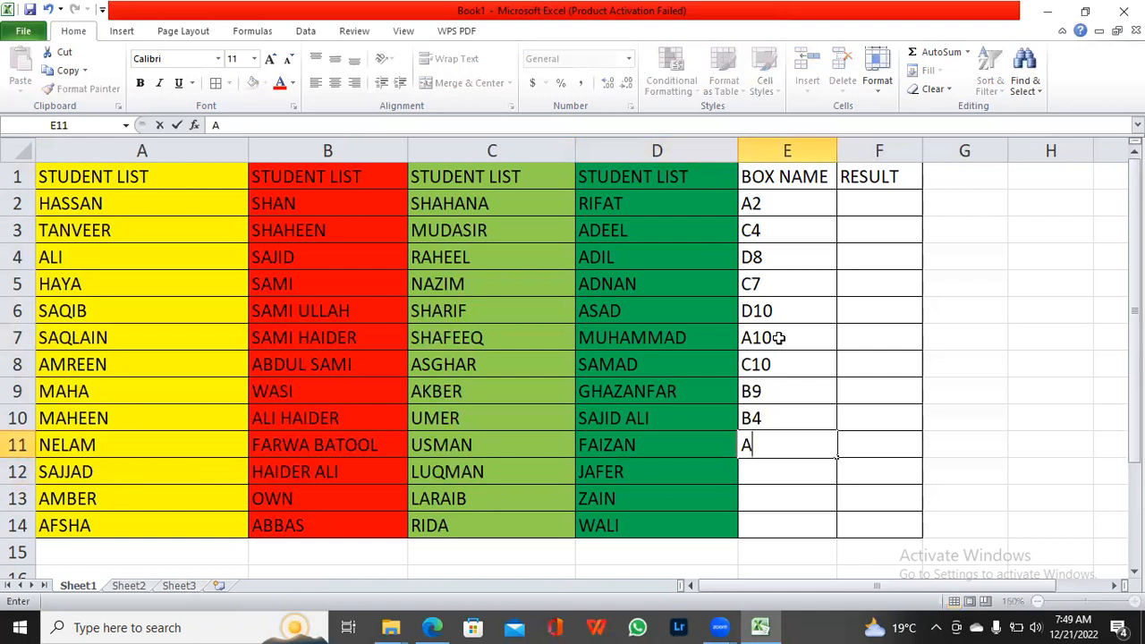
type("8")
key("Return")
type("A")
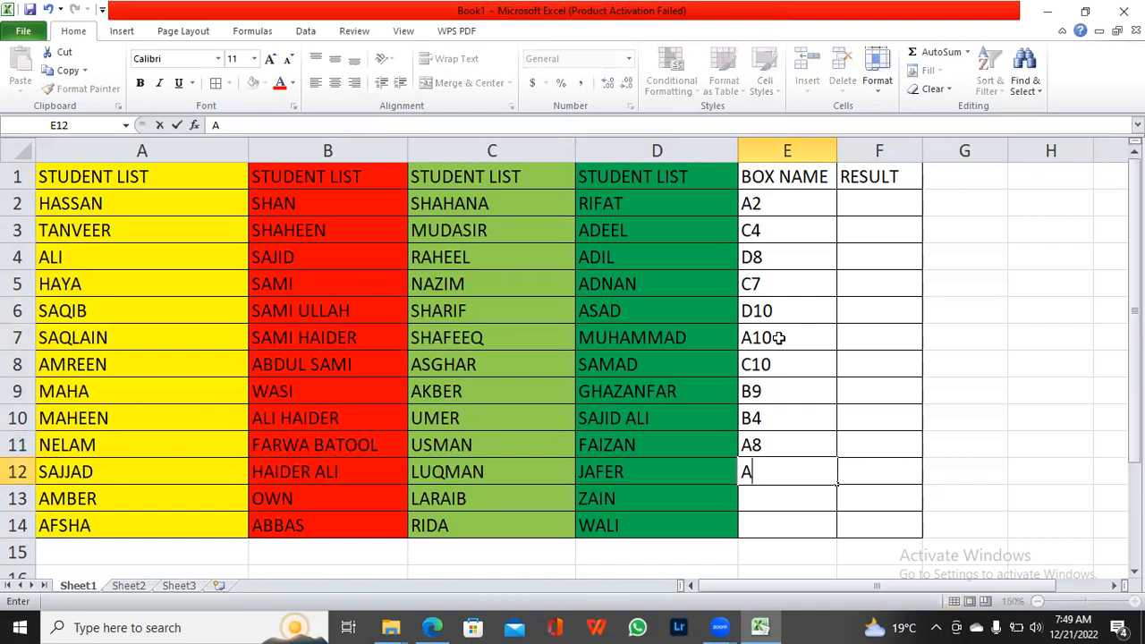
type("7")
key("Return")
Step: Complete the BOX NAME column with C2 in cell E13 and A11 in cell E14
type("C")
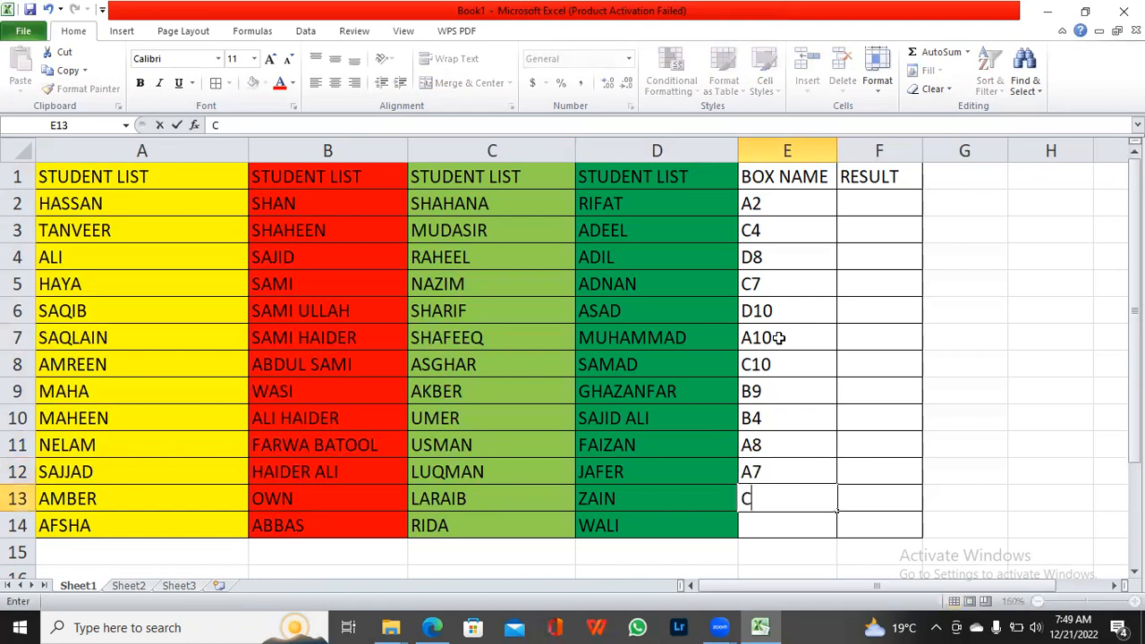
type("2")
key("Return")
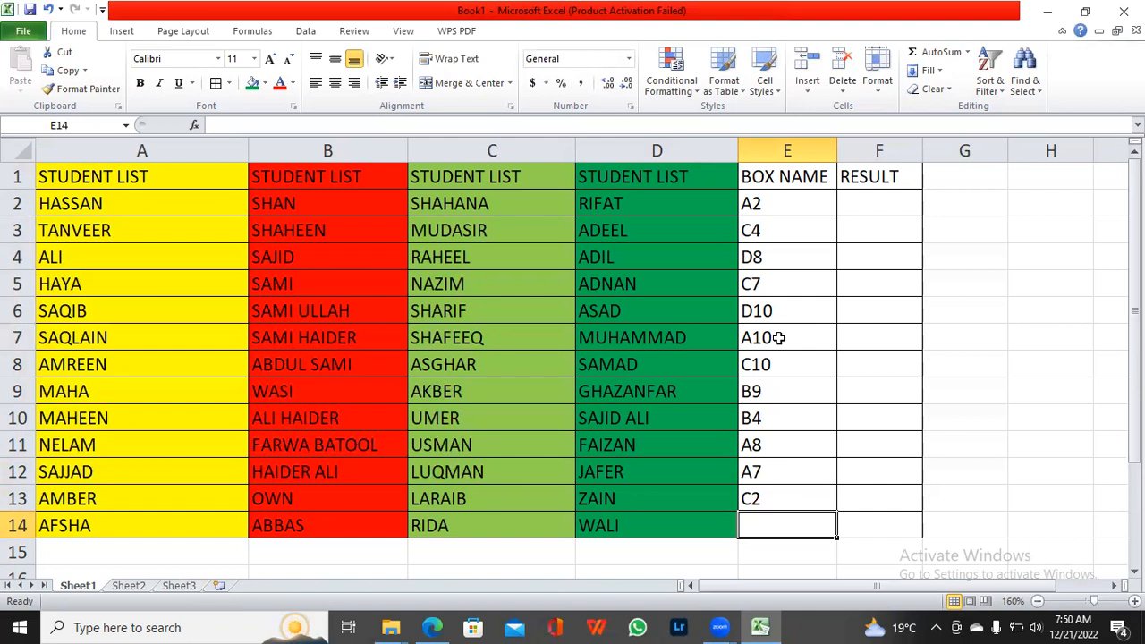
type("A")
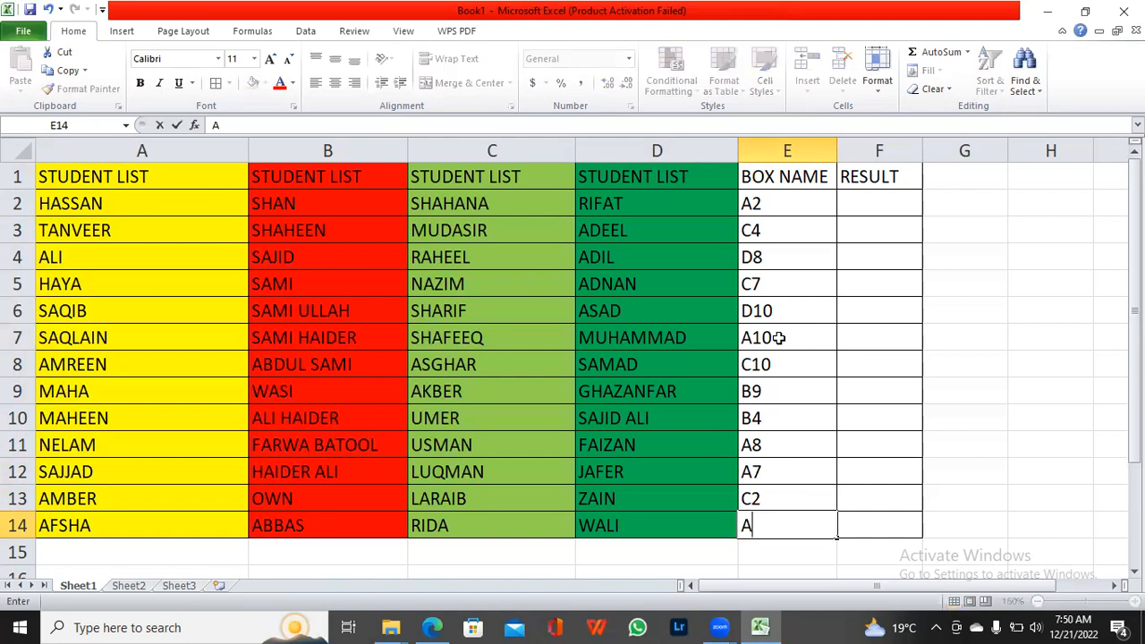
type("11")
key("Tab")
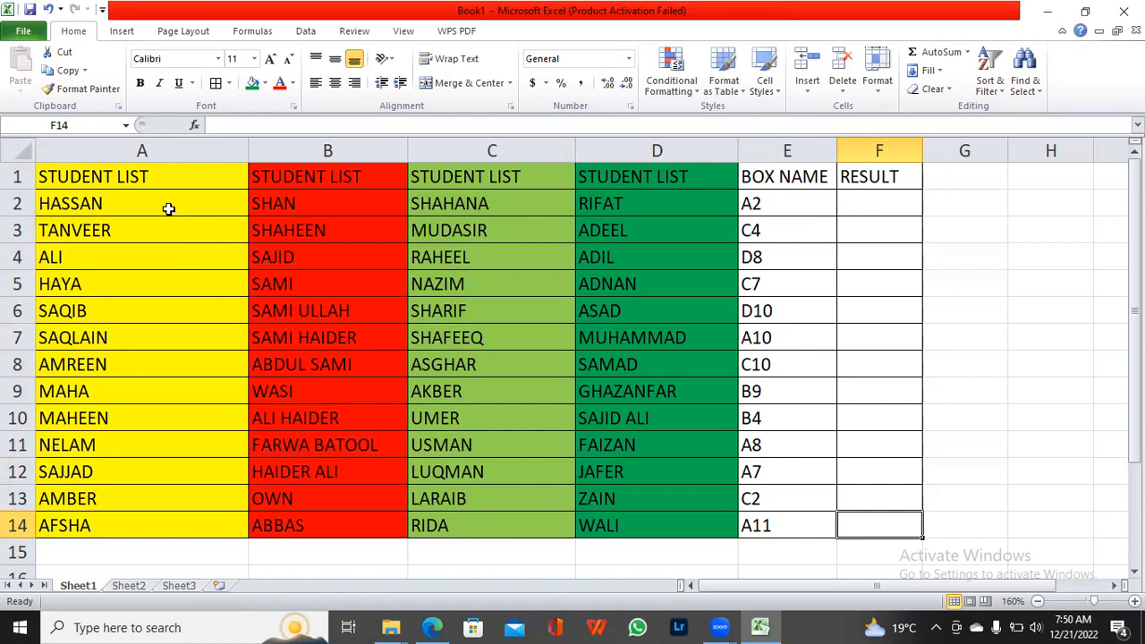
left_click(878, 206)
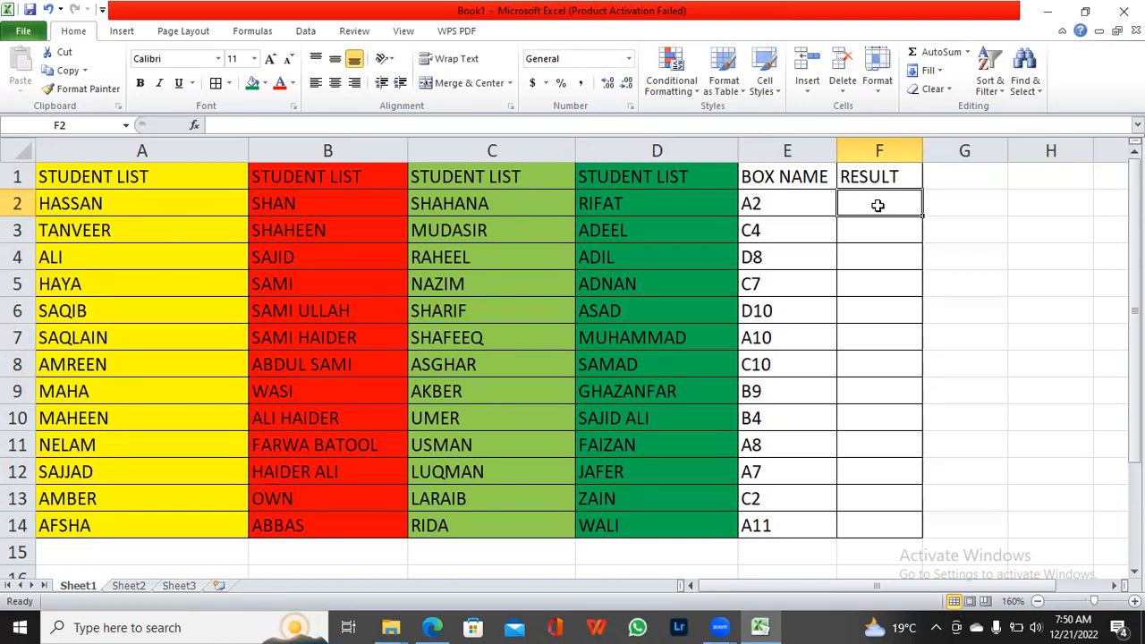
left_click(786, 150)
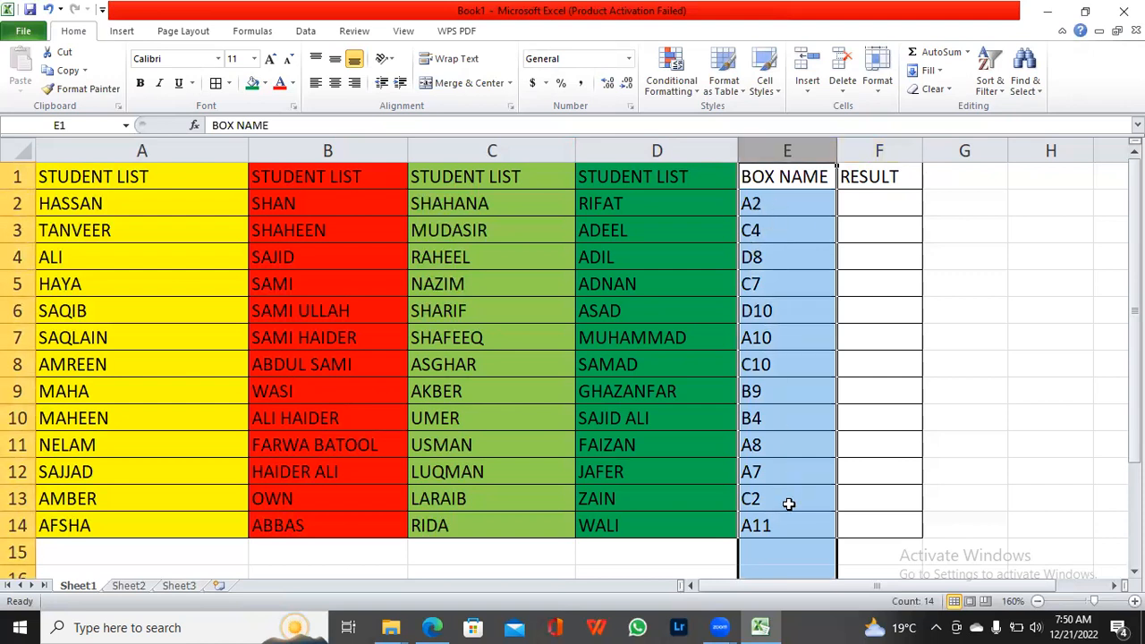
left_click(457, 364)
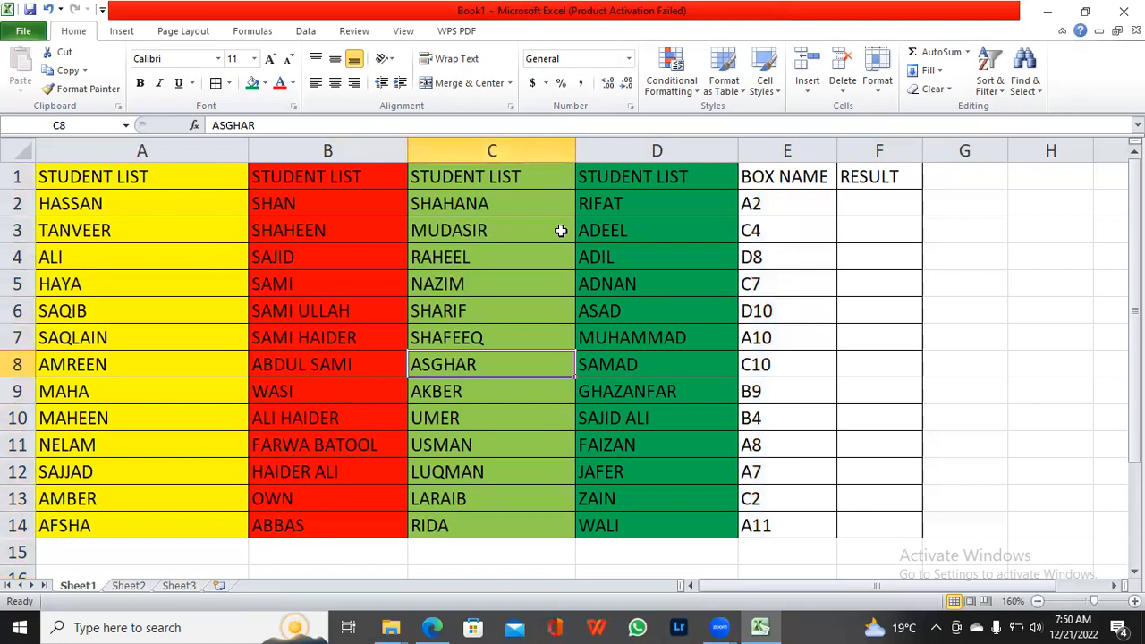
left_click(71, 183)
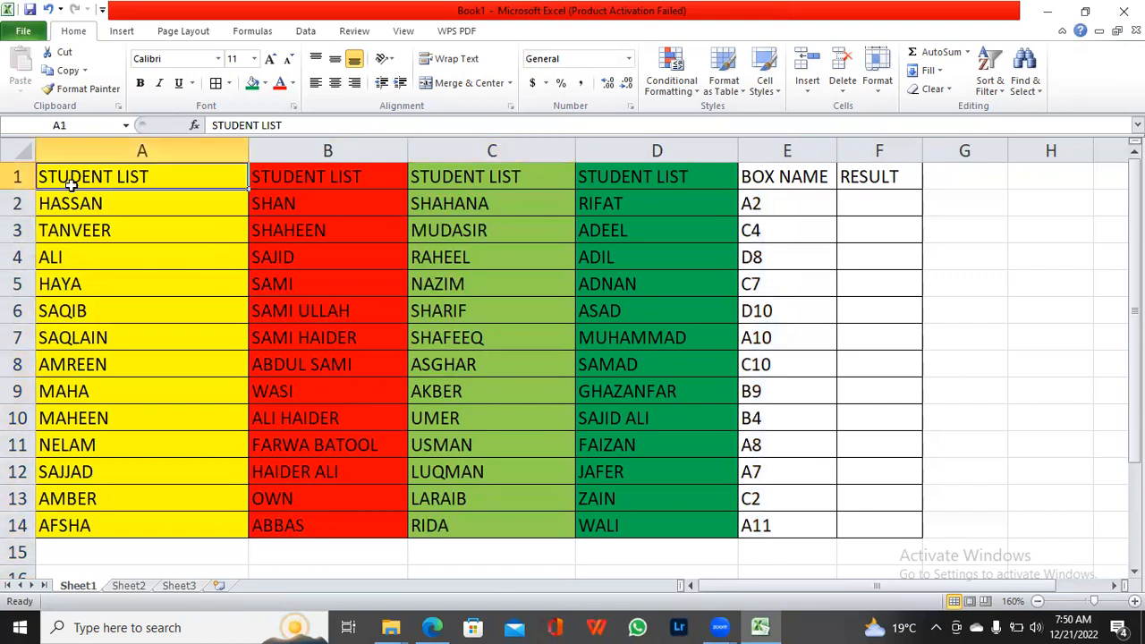
key("ctrl+shift+Right")
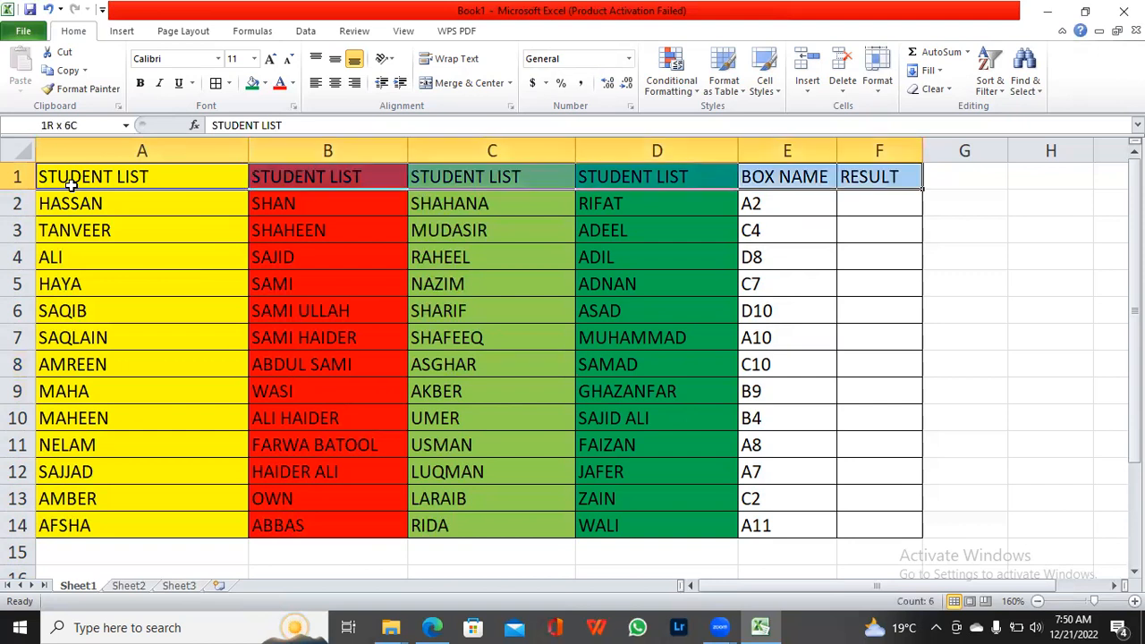
left_click(71, 183)
key("ctrl+shift+Right")
key("shift+Left")
key("shift+Left")
key("shift+Down")
key("shift+Down")
key("shift+Down")
key("shift+Down")
key("shift+Down")
key("shift+Down")
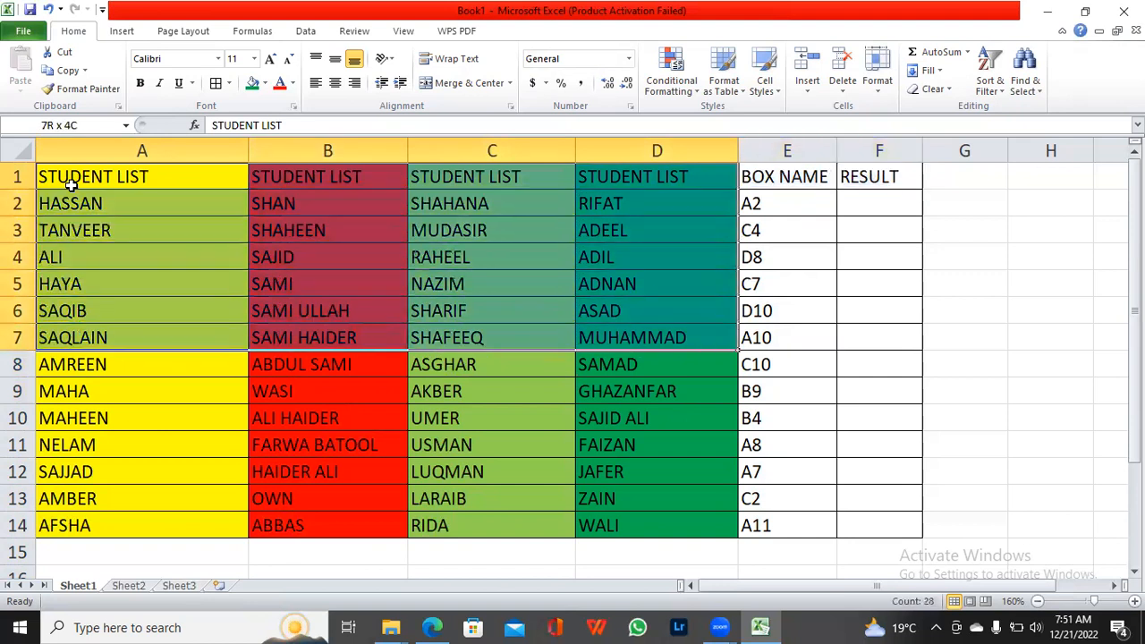
key("shift+Down")
key("shift+Down")
key("shift+Down")
key("shift+Down")
key("shift+Down")
key("shift+Down")
key("shift+Down")
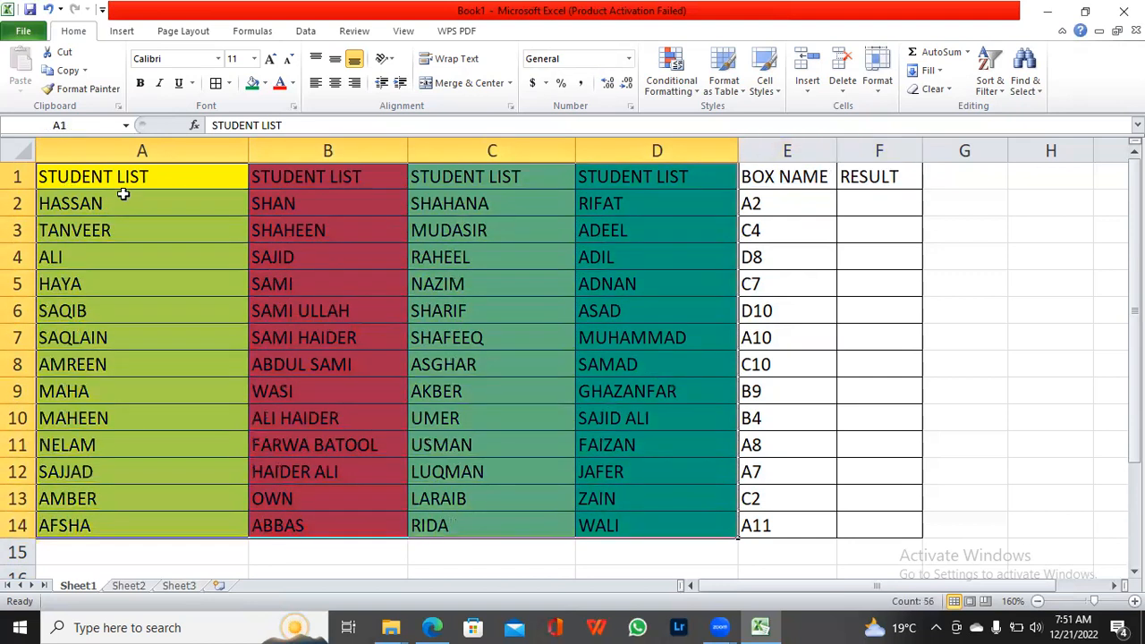
right_click(185, 216)
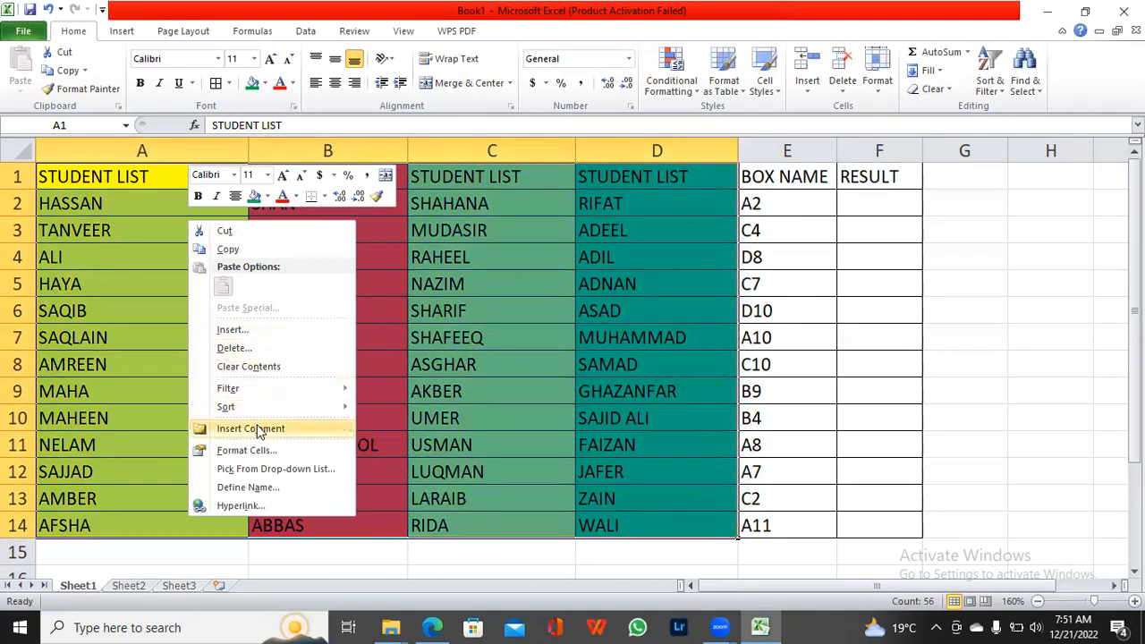
mouse_move(251, 400)
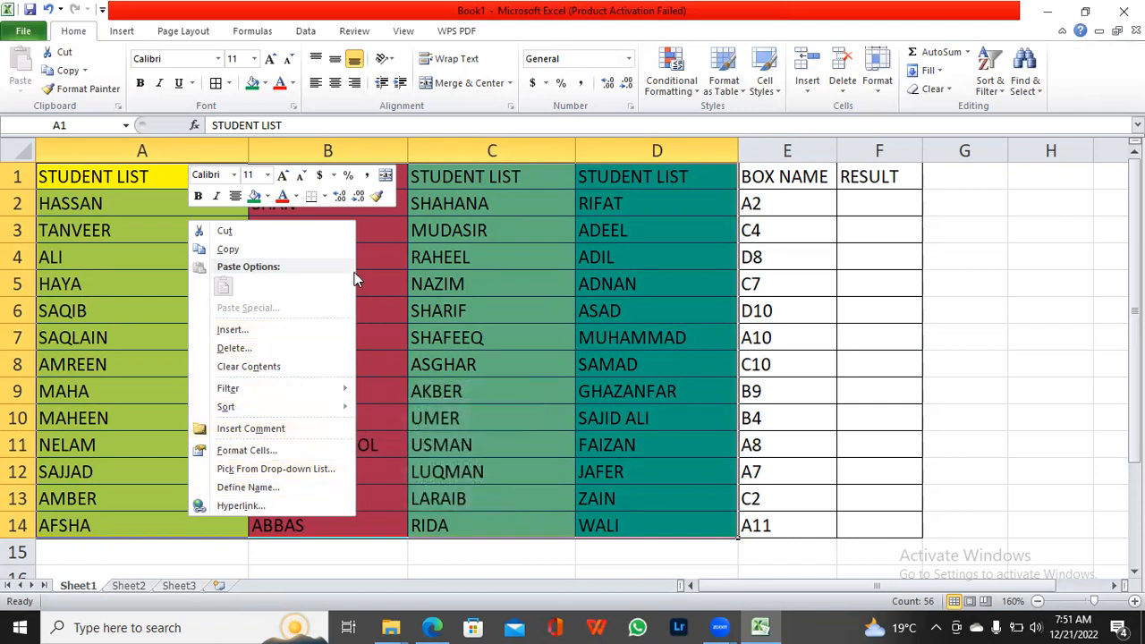
left_click(436, 360)
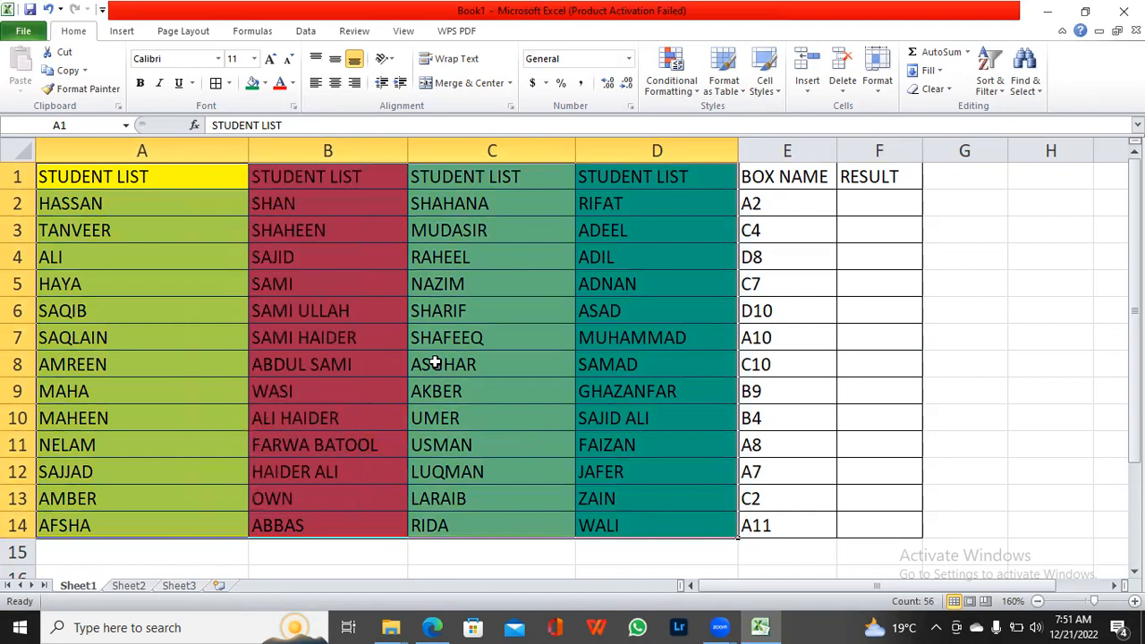
left_click(541, 408)
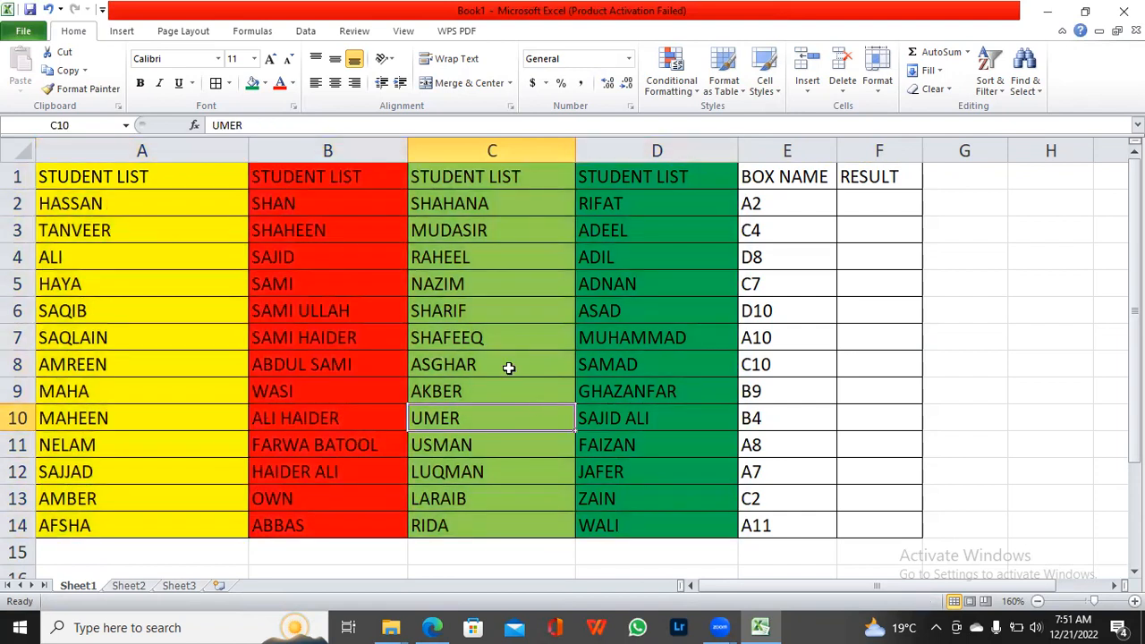
Step: Hide the four STUDENT LIST columns A, B, C and D one by one
left_click(143, 148)
right_click(144, 150)
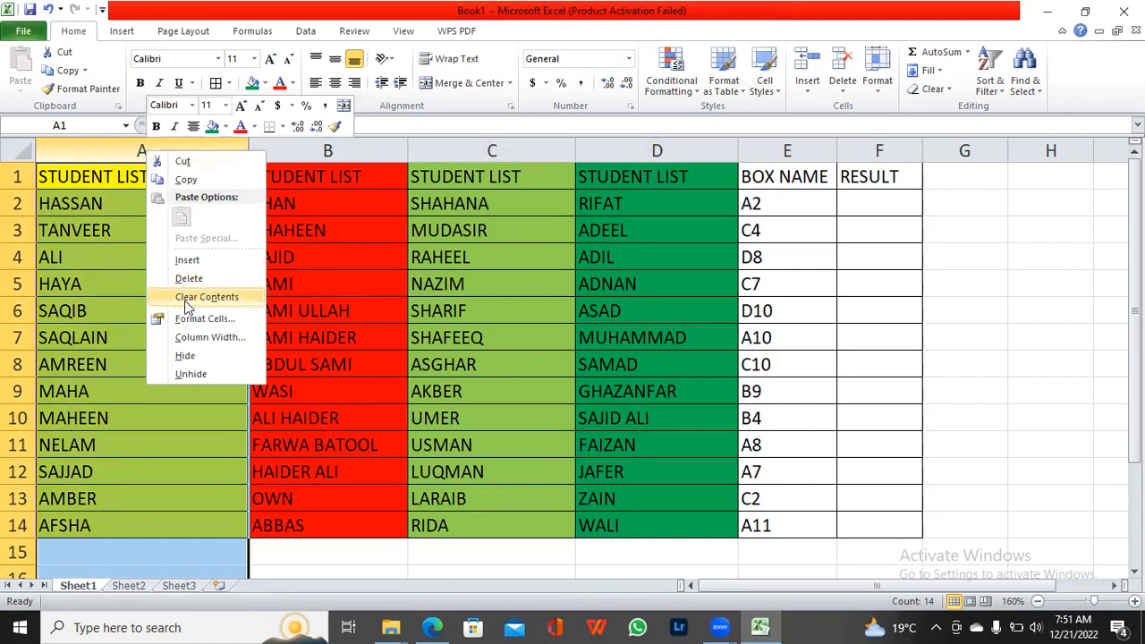
left_click(185, 356)
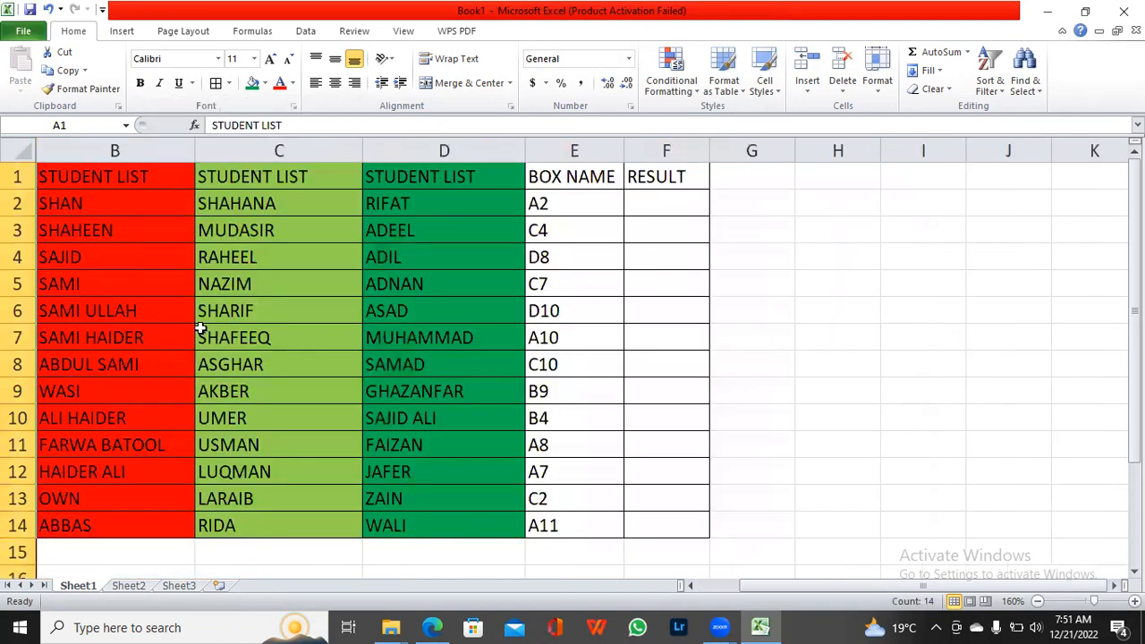
right_click(143, 143)
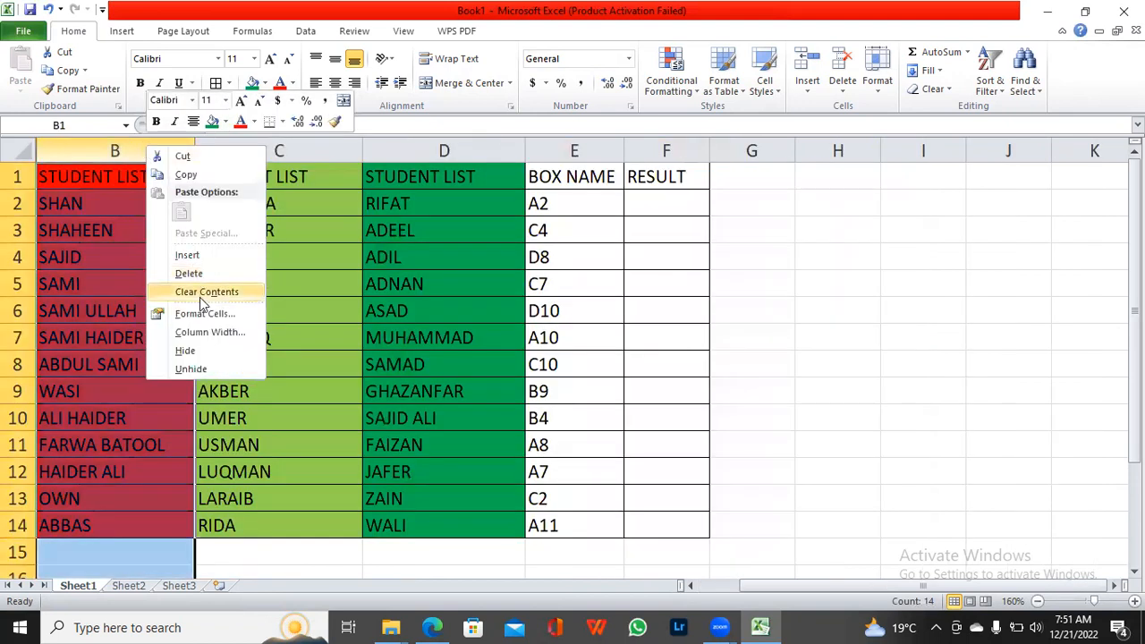
left_click(215, 351)
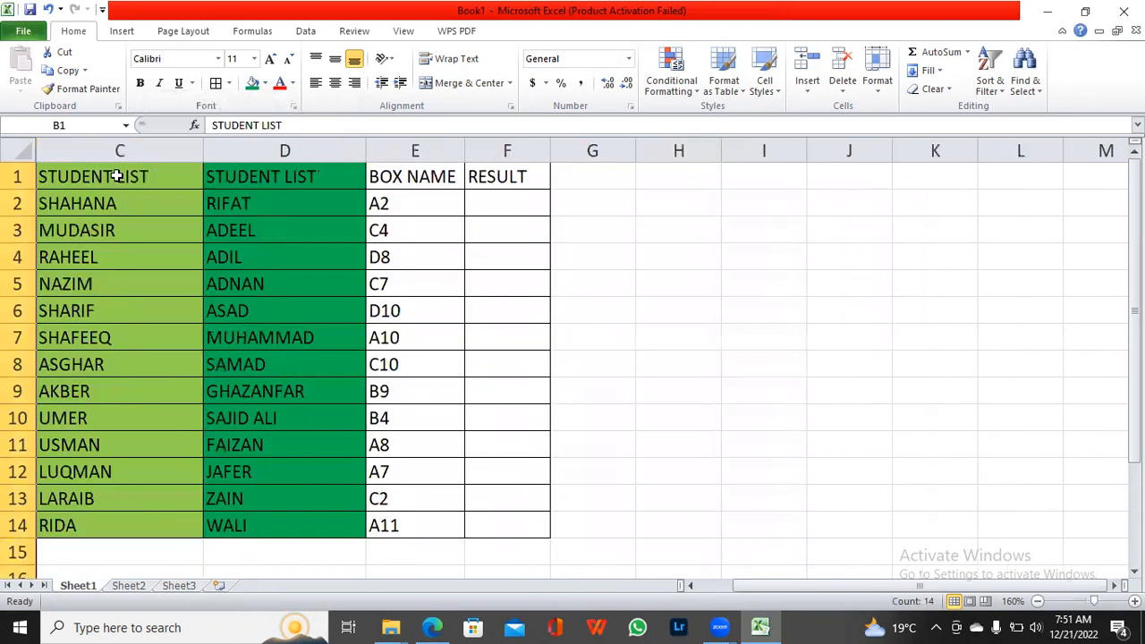
right_click(116, 150)
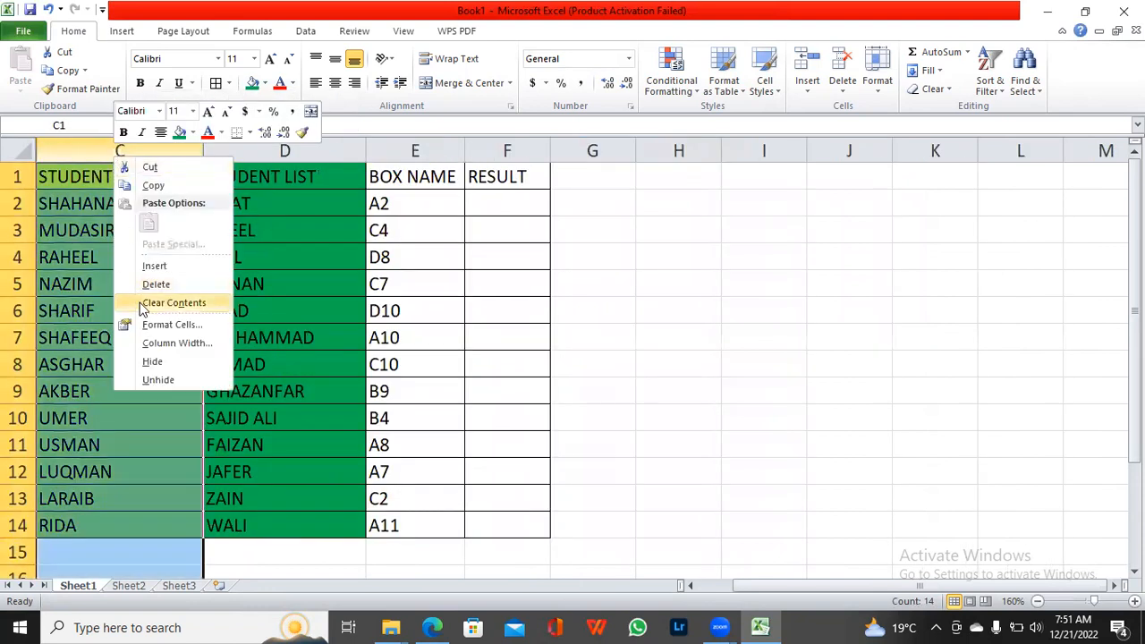
left_click(152, 362)
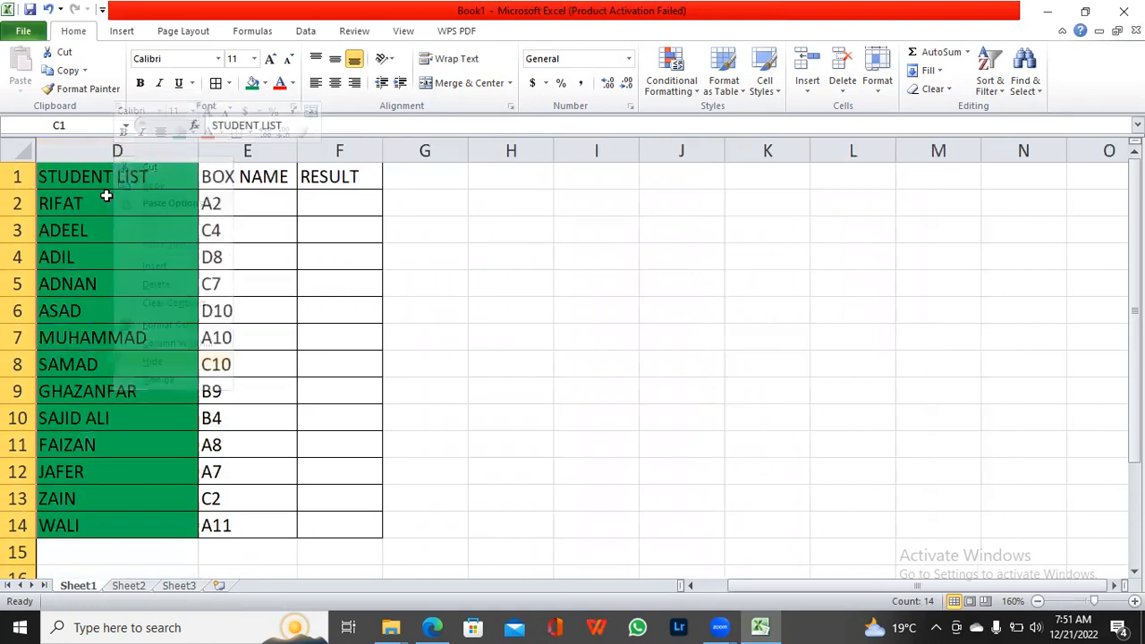
right_click(105, 150)
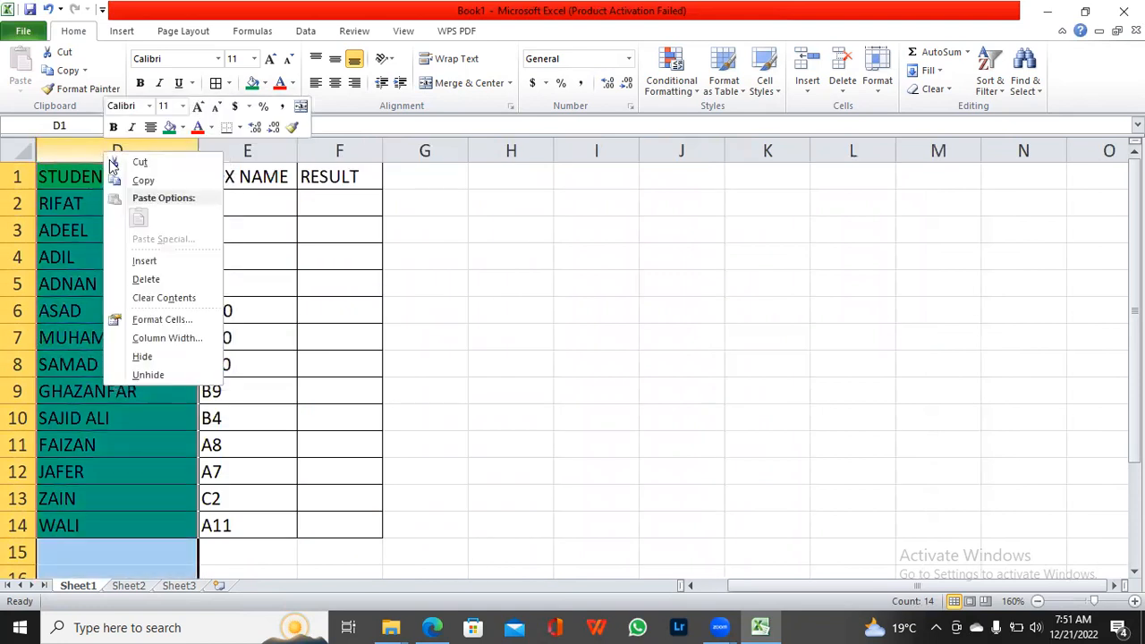
left_click(149, 358)
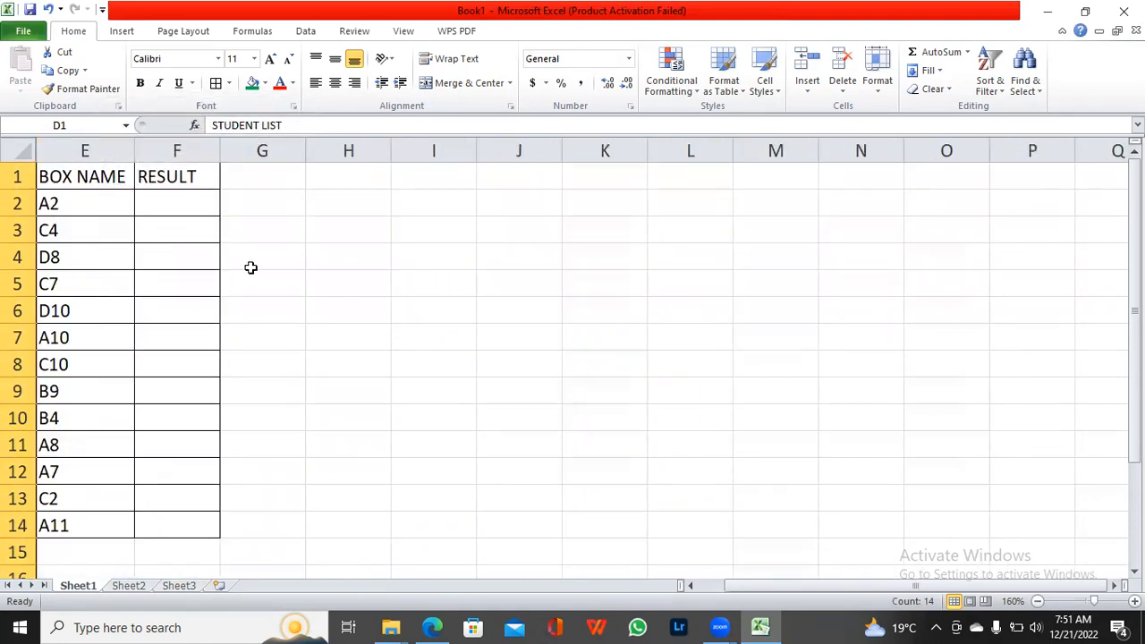
Step: Widen the RESULT column to about twice its width and enter the formula =INDIRECT(E2) in cell F2
left_click(174, 212)
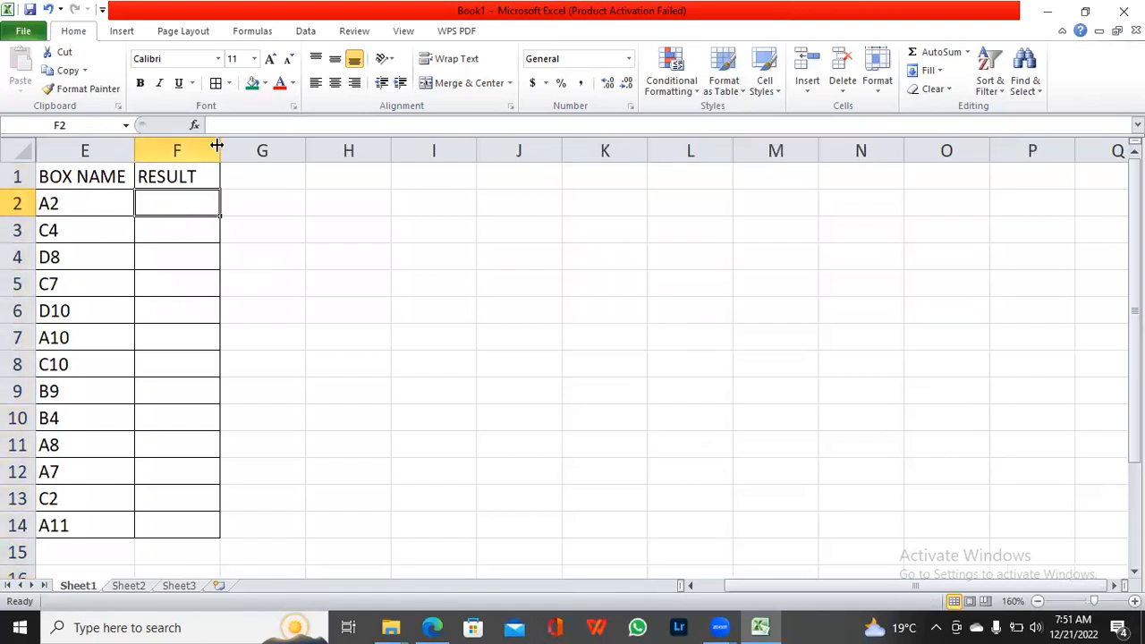
left_click_drag(217, 145, 318, 154)
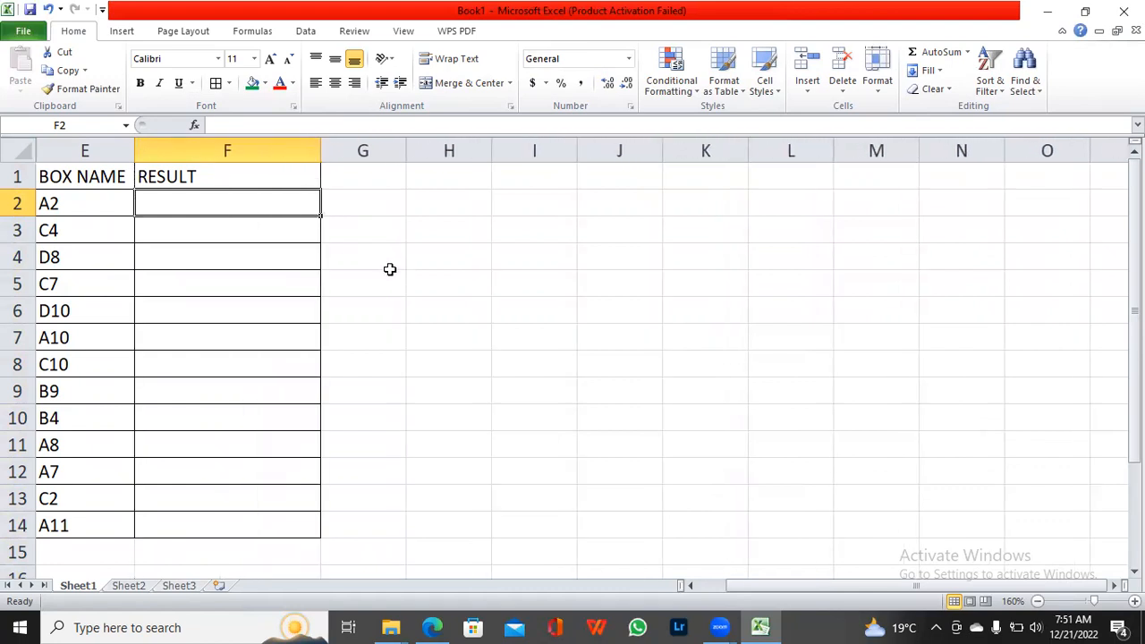
double_click(187, 207)
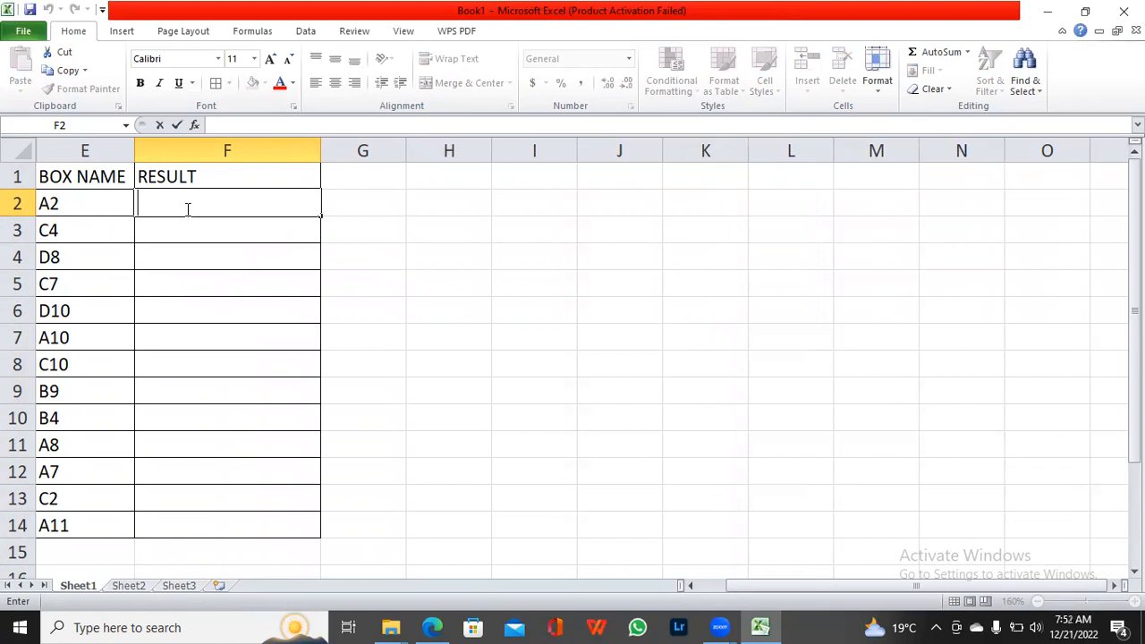
type("=")
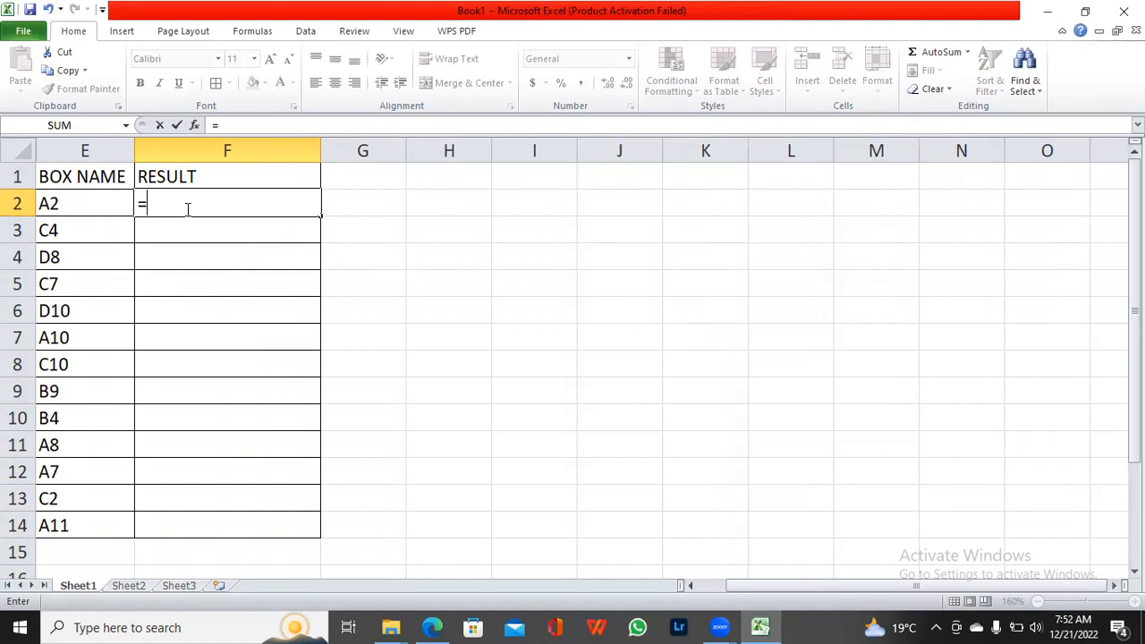
type("ind")
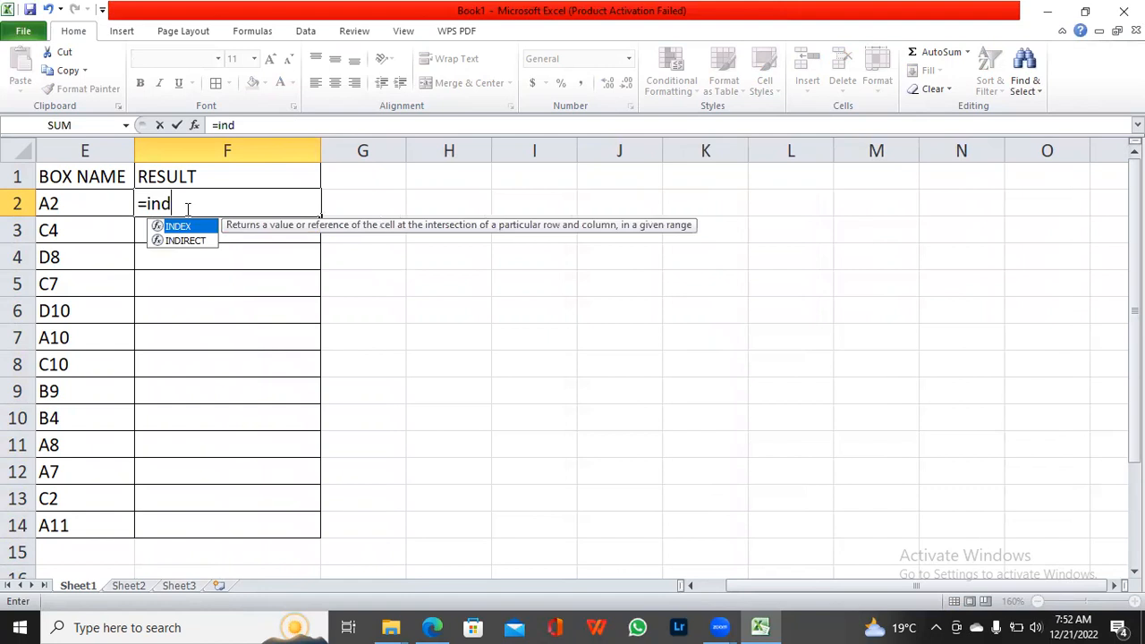
type("ir")
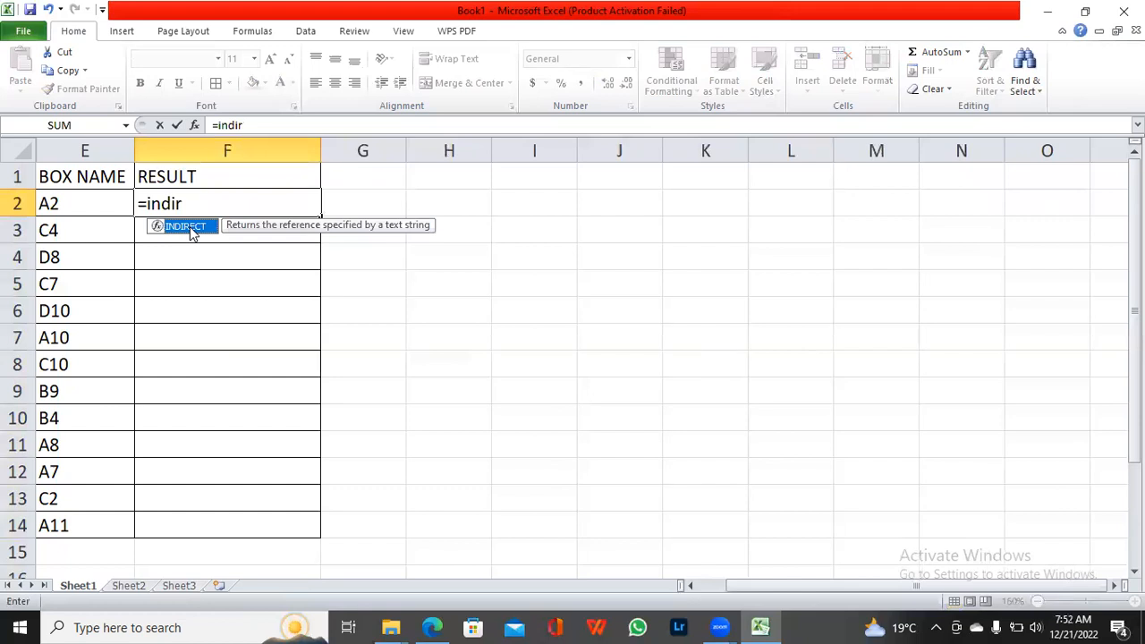
left_click(193, 211)
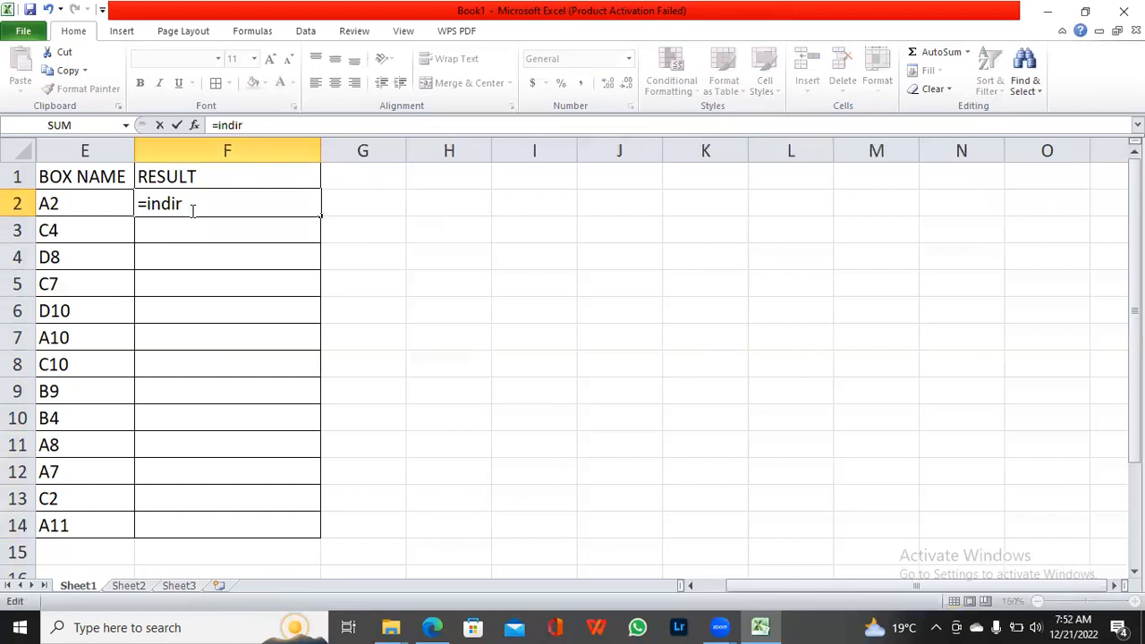
type("ect")
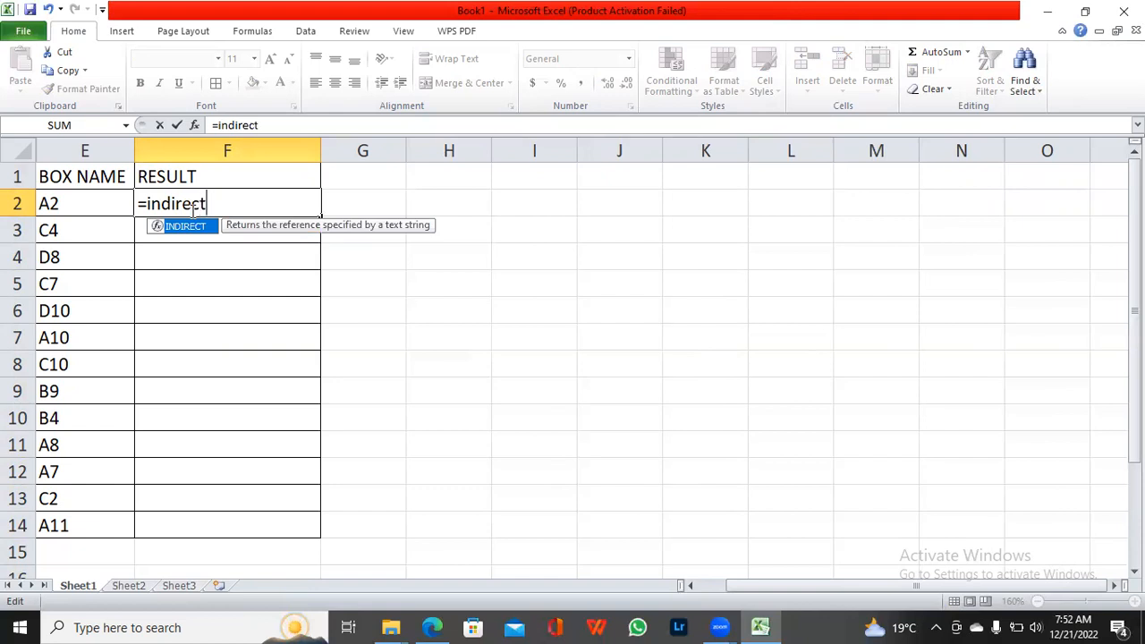
type("(")
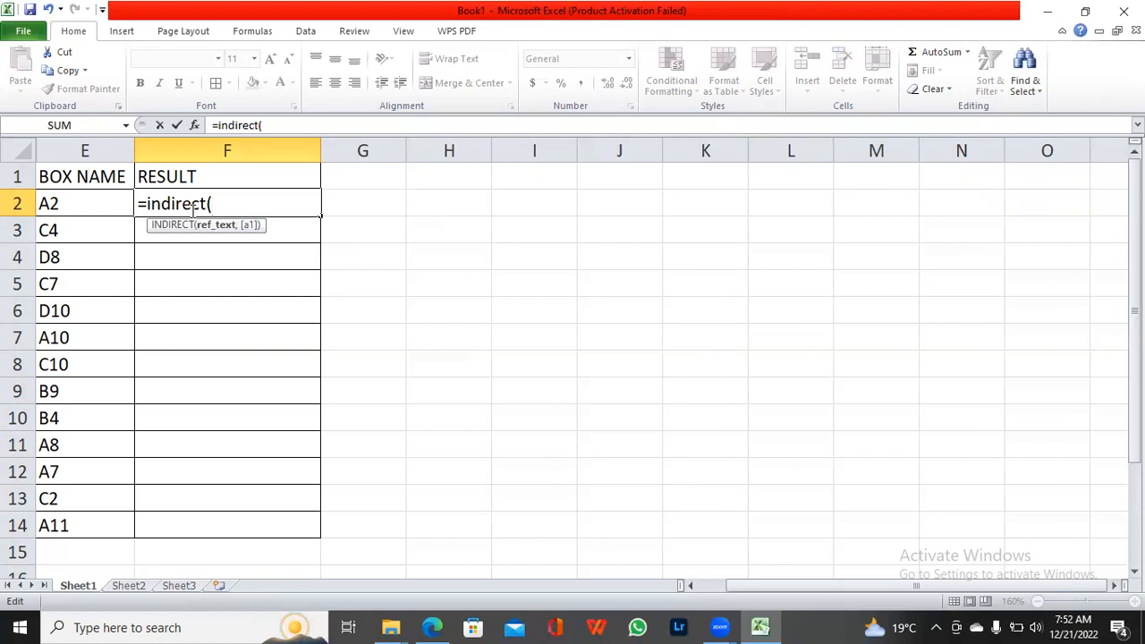
left_click(55, 203)
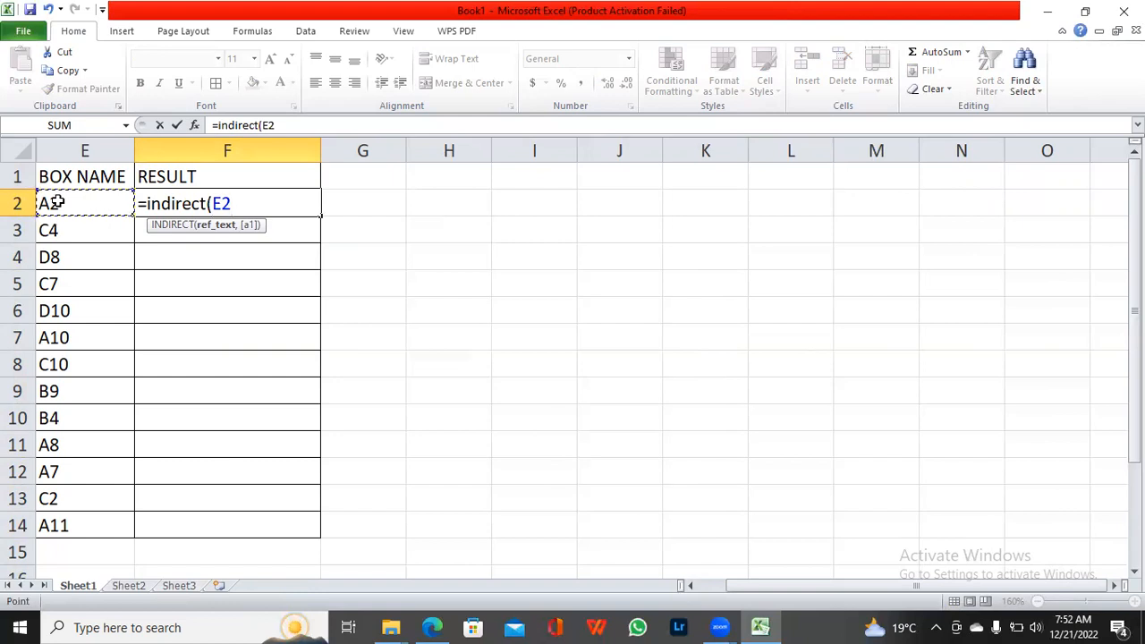
type(")")
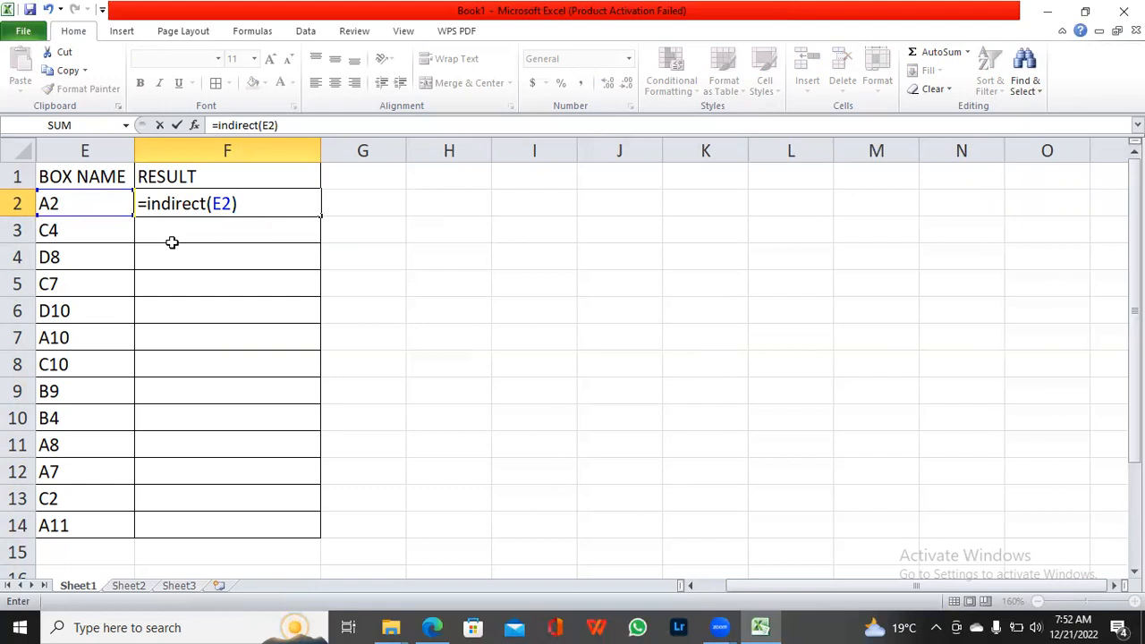
key("Return")
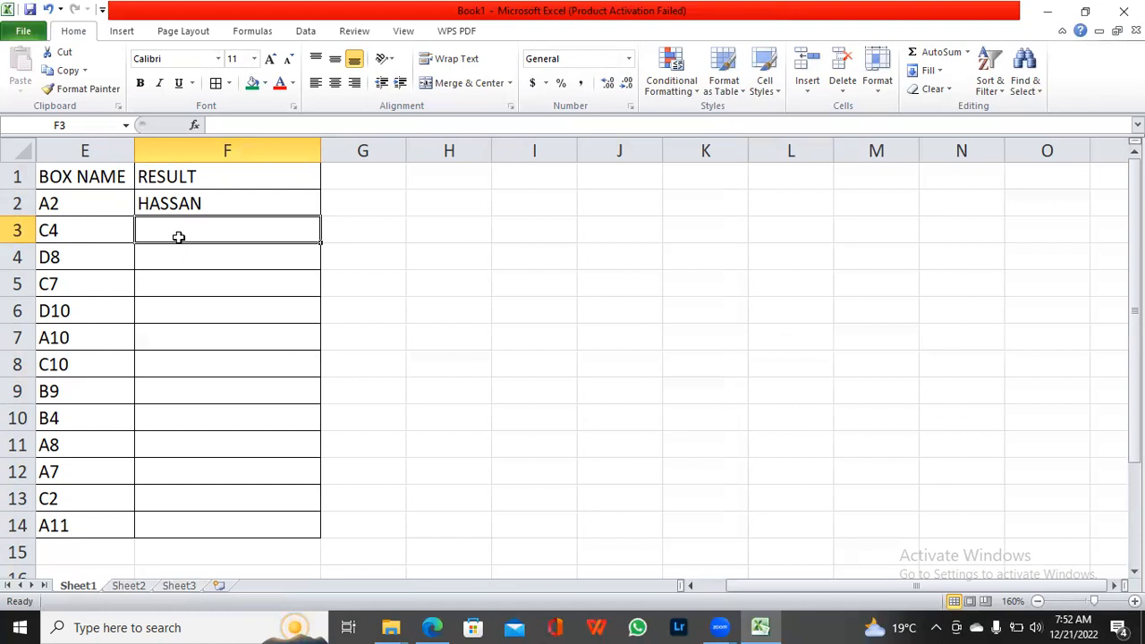
Step: Enter the formula =INDIRECT(E3) in RESULT cell F3
type("=i")
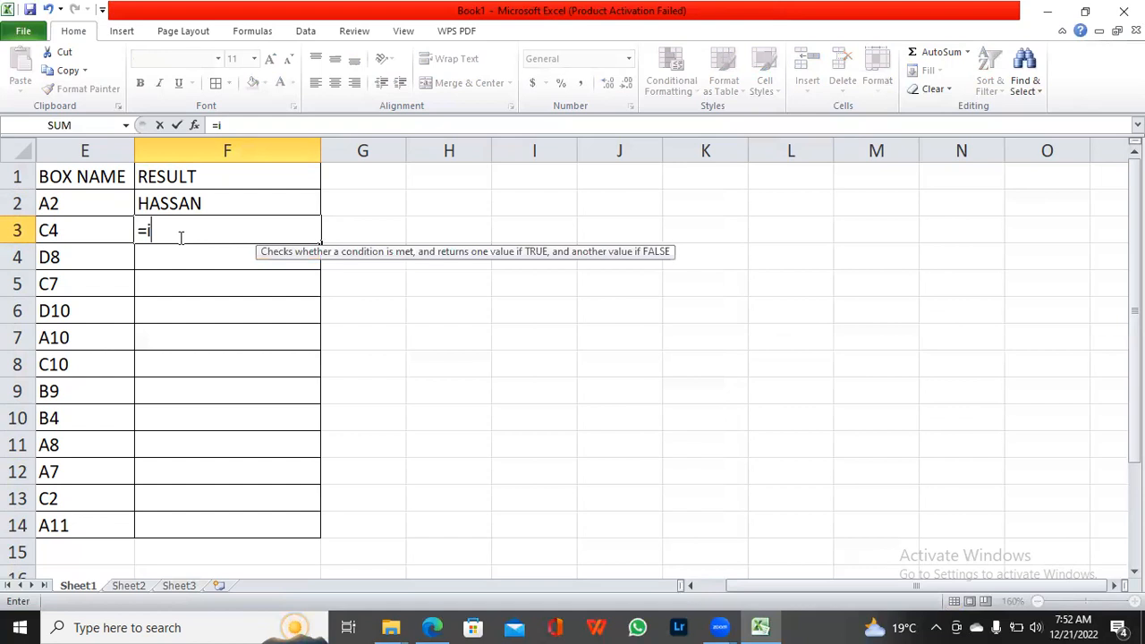
type("ndirect")
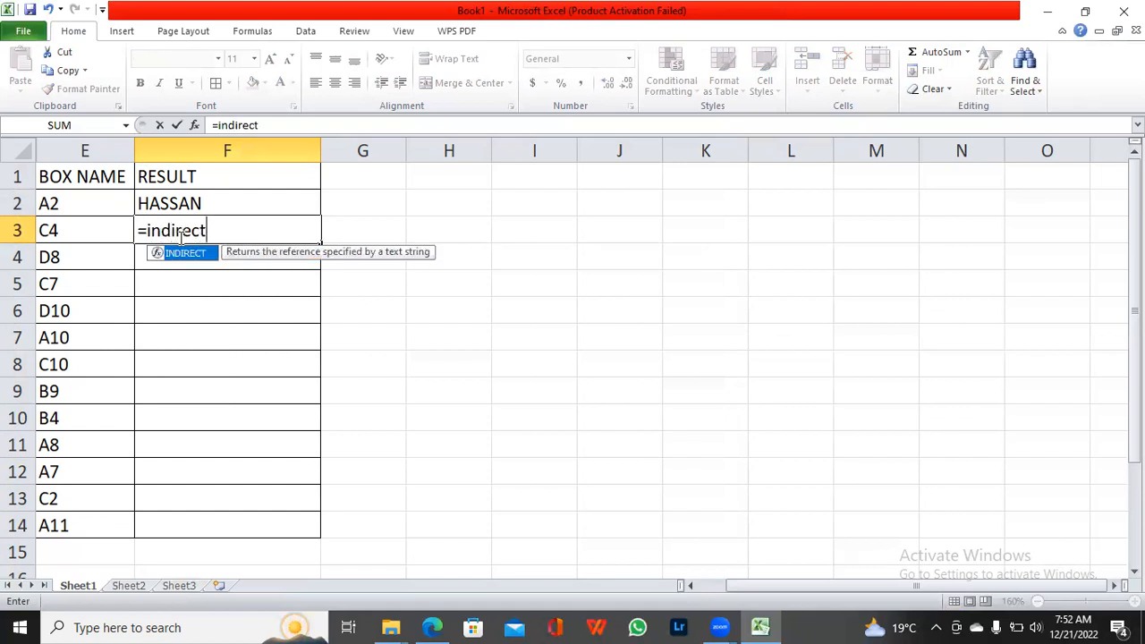
type("(")
left_click(43, 230)
type(")")
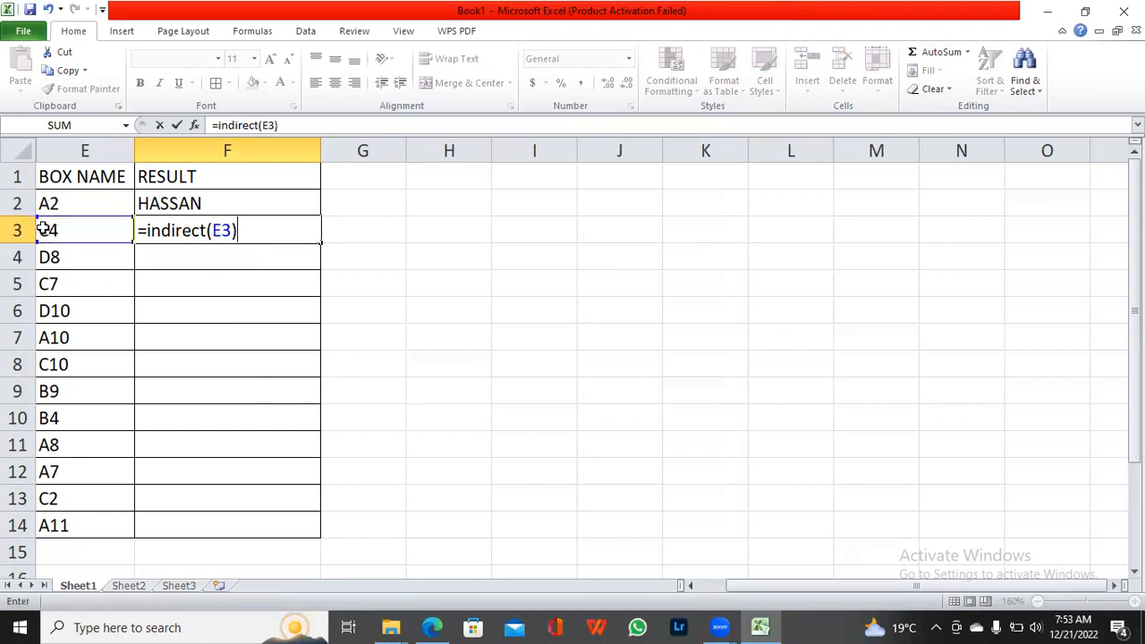
key("Return")
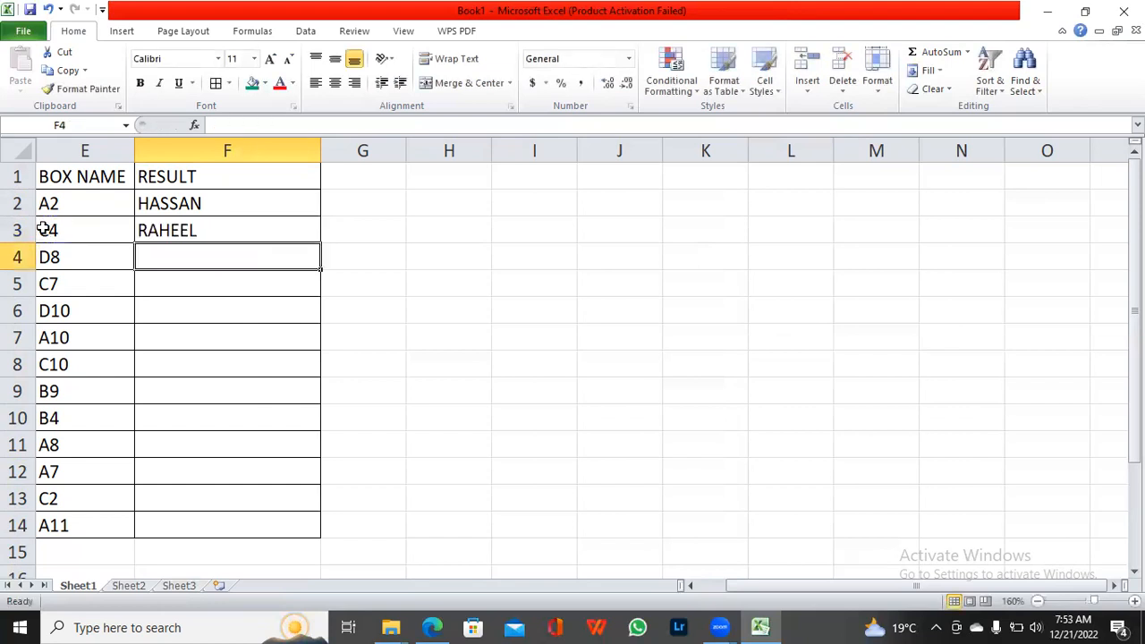
Step: Fill the INDIRECT formulas from cells F2:F3 down the RESULT column to F14
left_click(173, 213)
left_click_drag(175, 215, 176, 223)
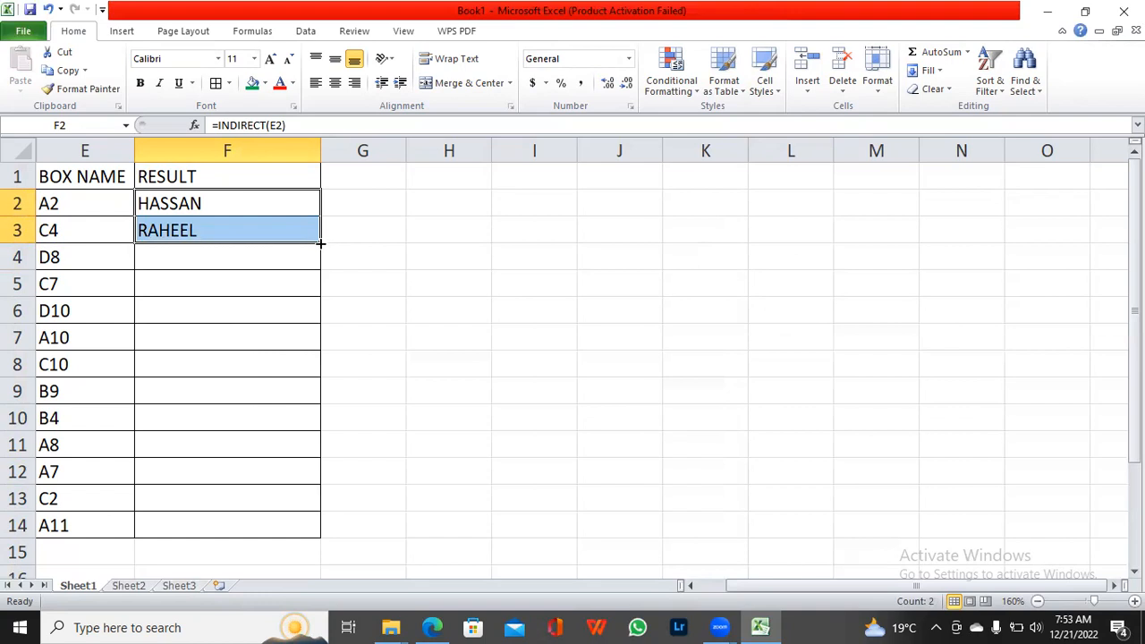
left_click_drag(321, 242, 312, 527)
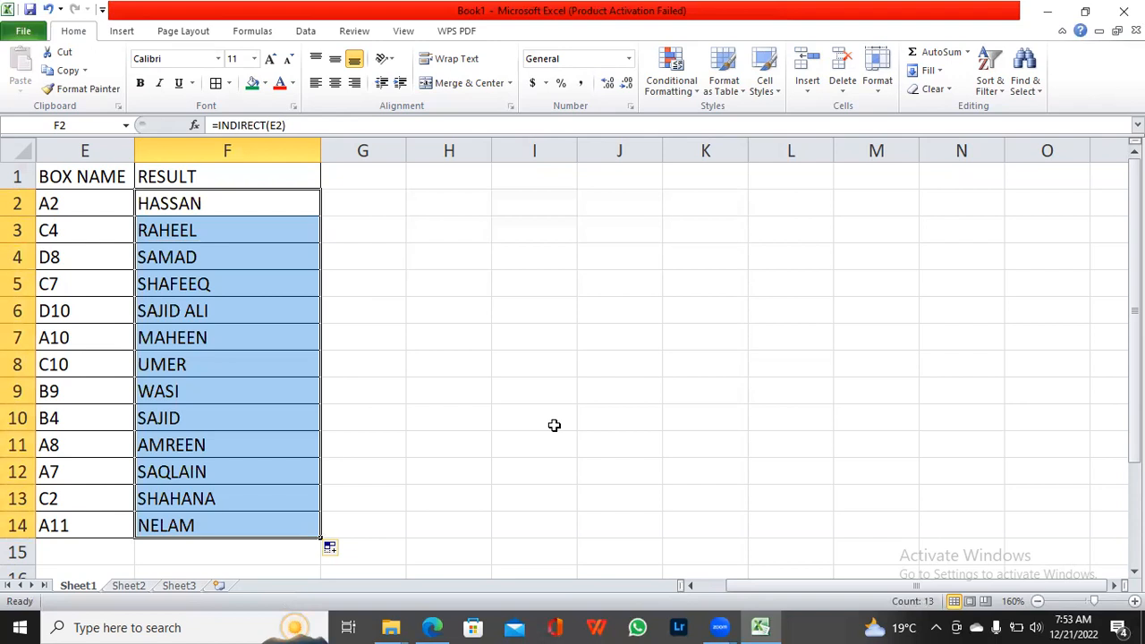
Step: Select the whole sheet and unhide the STUDENT LIST columns A to D
right_click(31, 156)
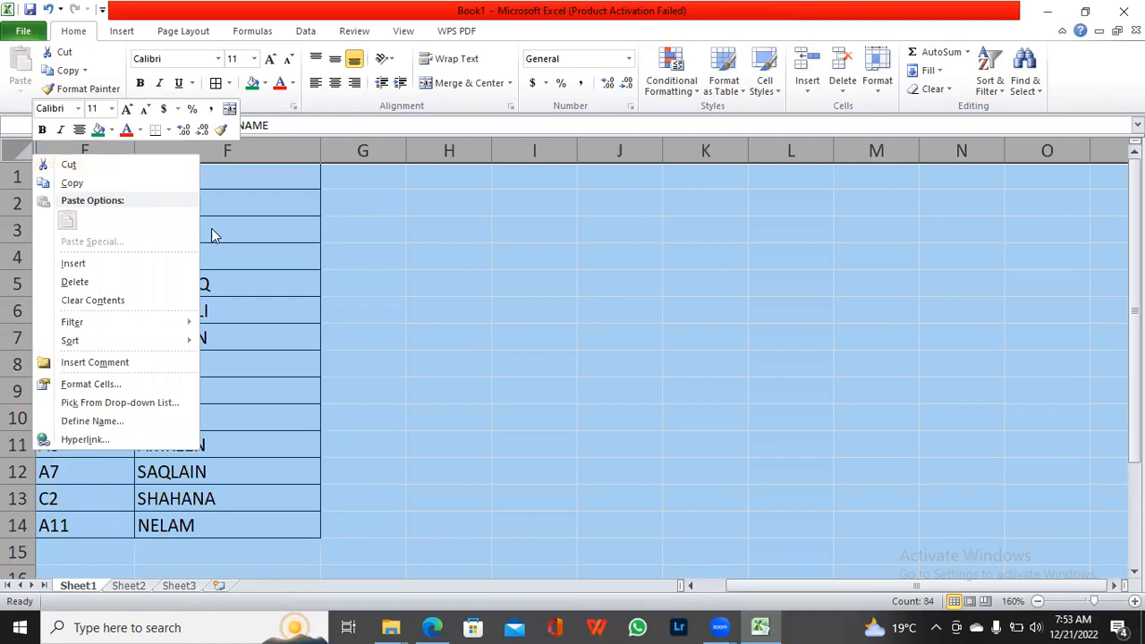
key("Escape")
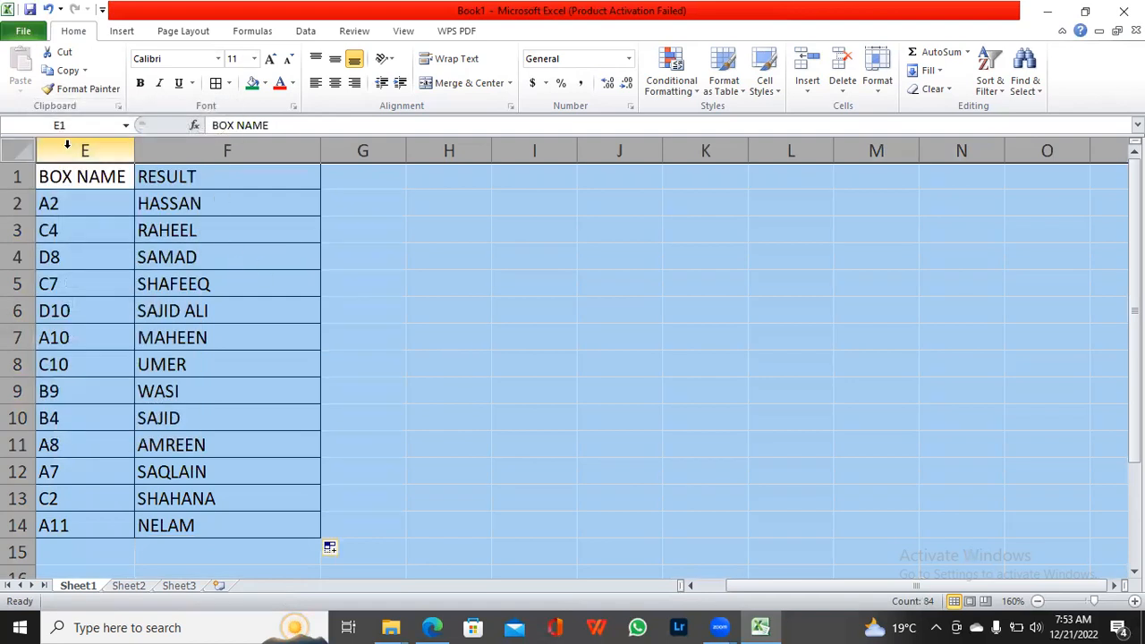
right_click(72, 154)
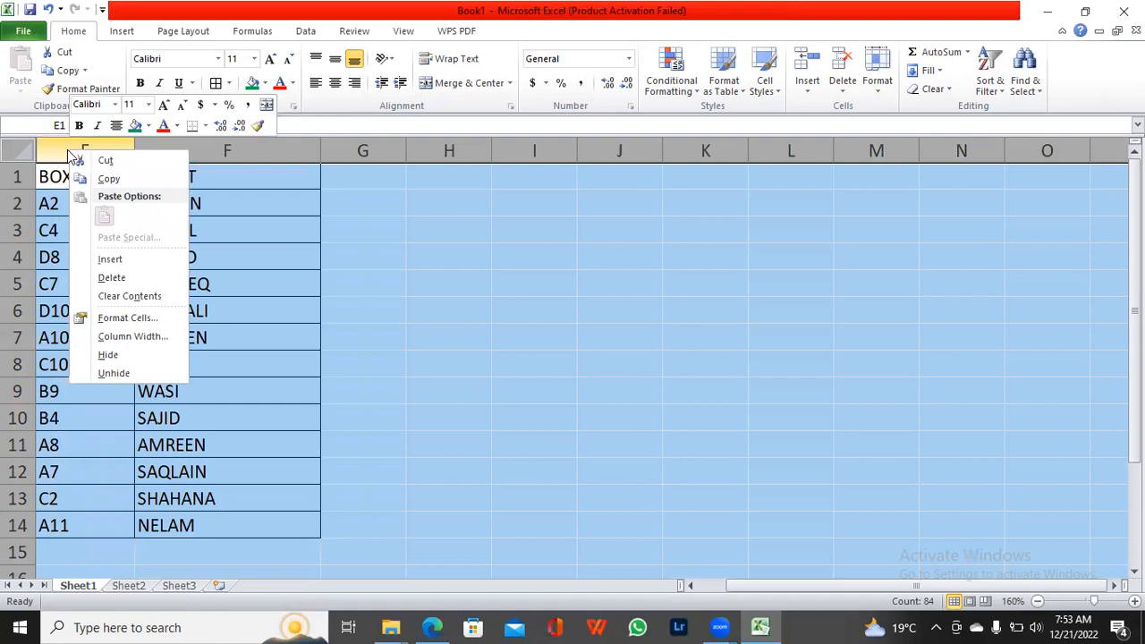
left_click(104, 374)
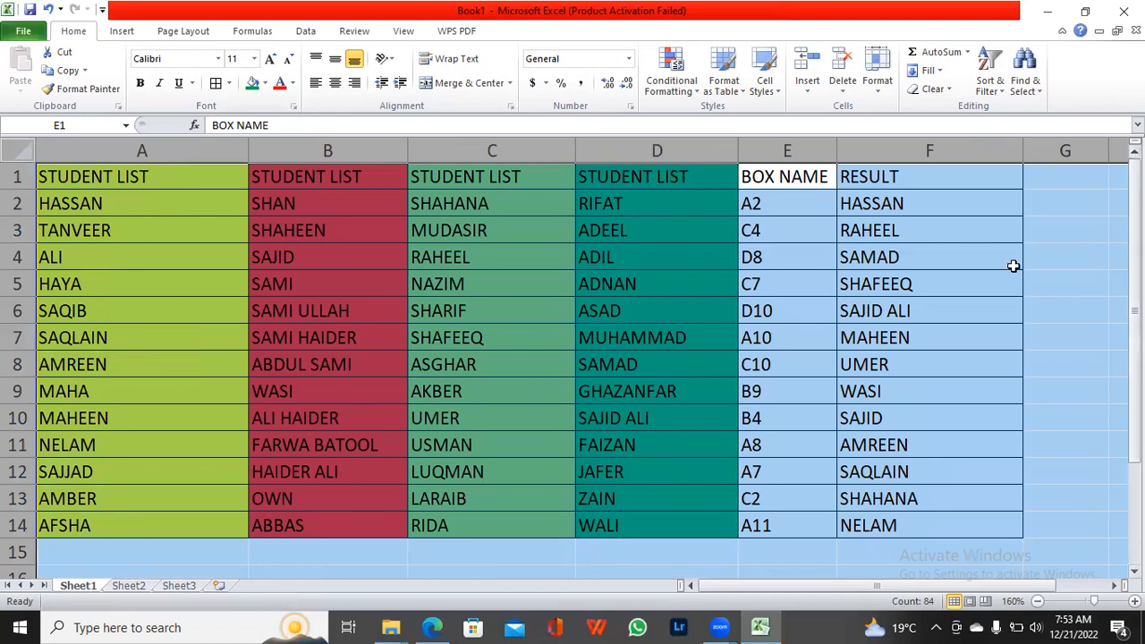
Step: Fill RESULT cell F2 with yellow to match its source column A
left_click(160, 205)
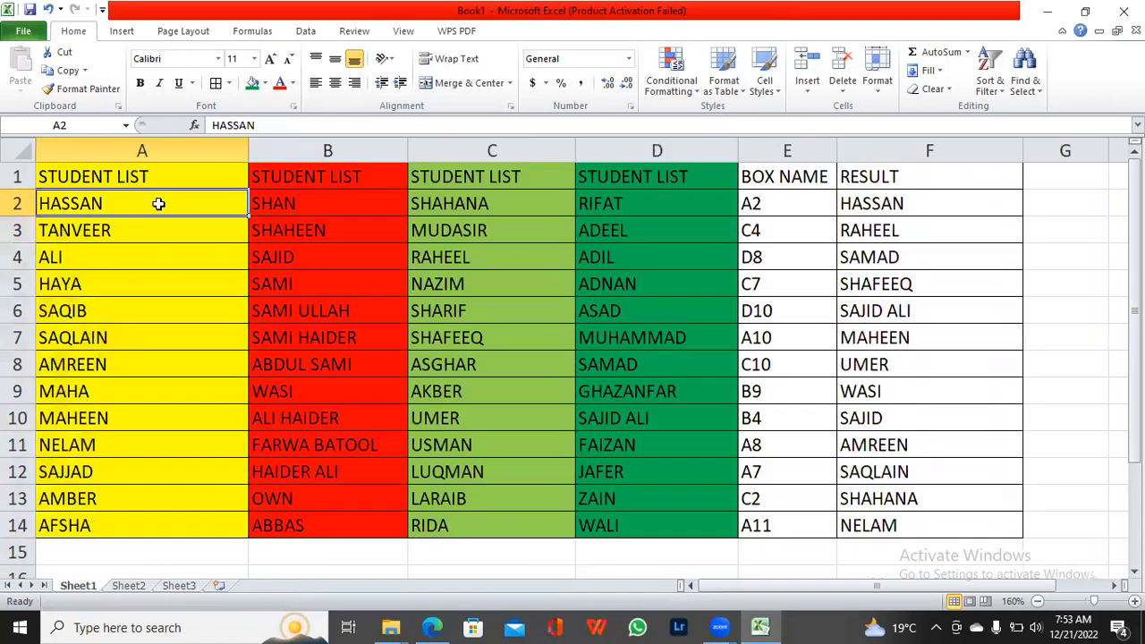
left_click(862, 205)
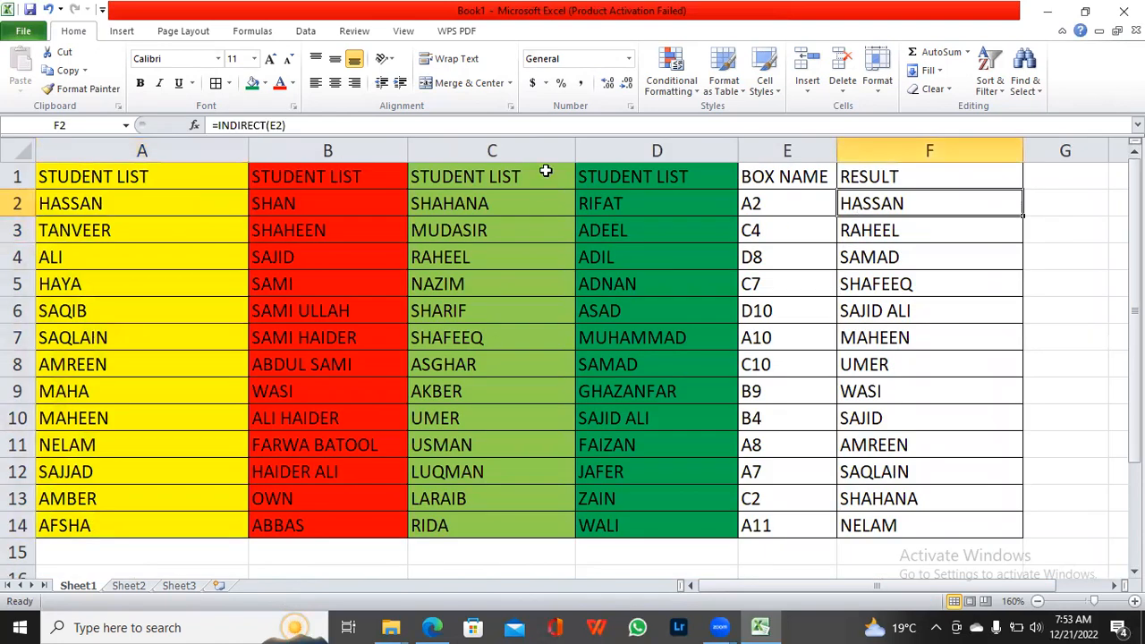
left_click(255, 86)
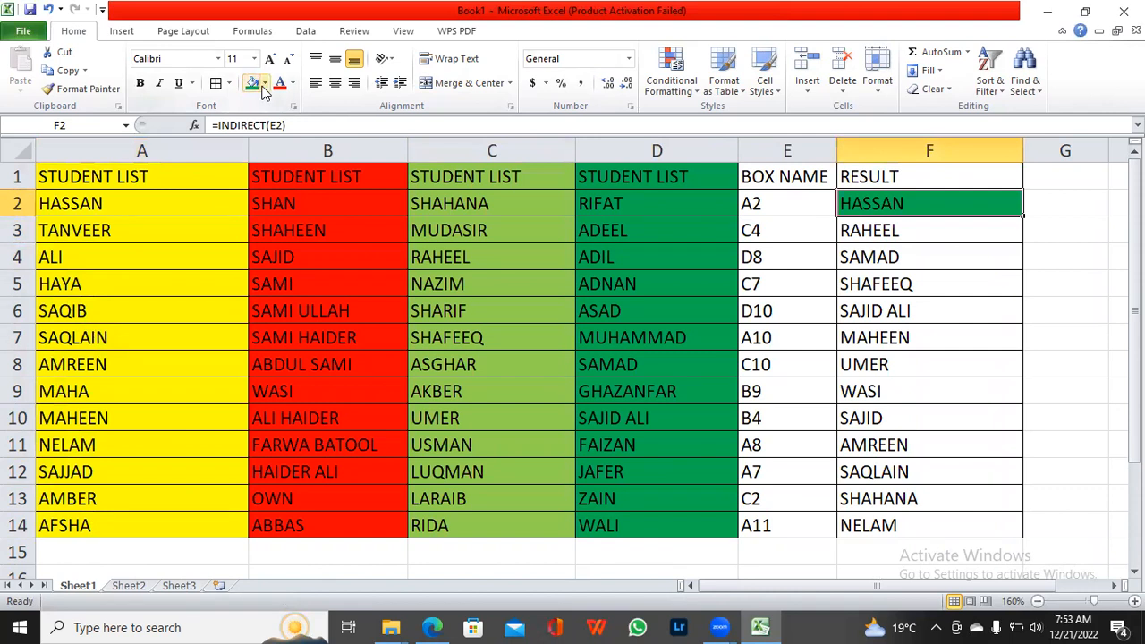
left_click(264, 84)
left_click(291, 204)
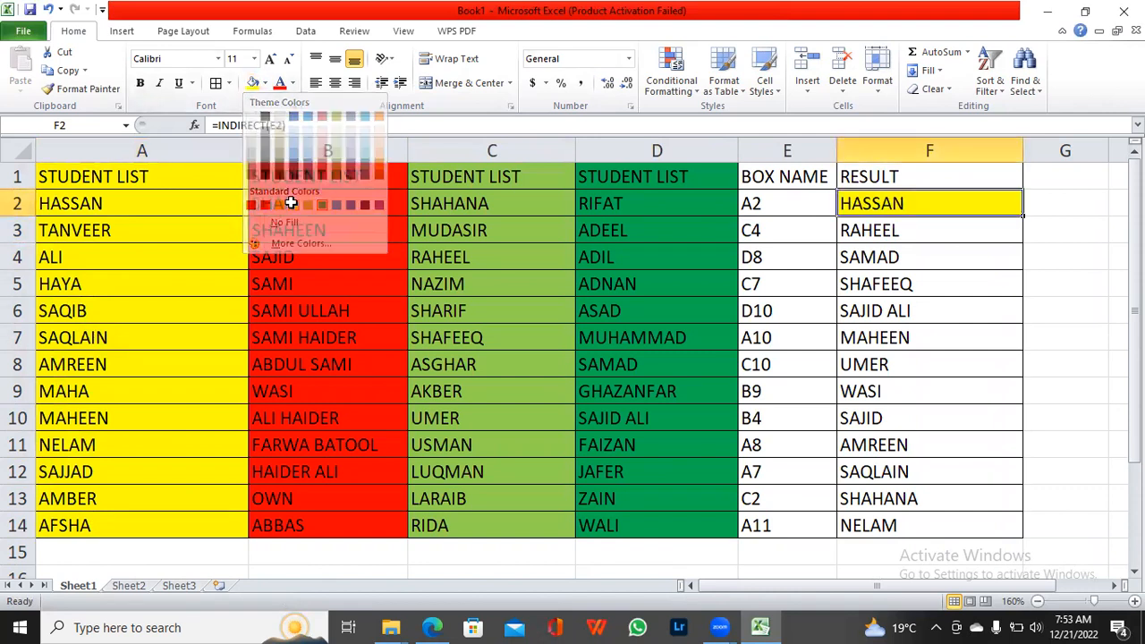
Step: Check source cell C4 and fill RESULT cell F3 with the light green of column C
left_click(858, 230)
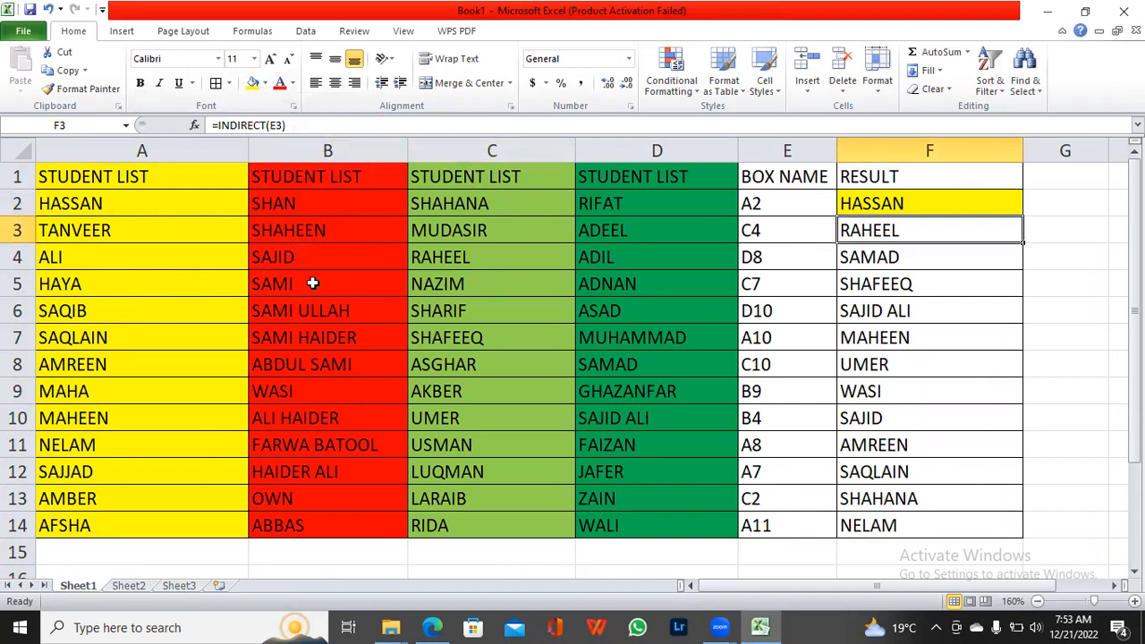
left_click(438, 260)
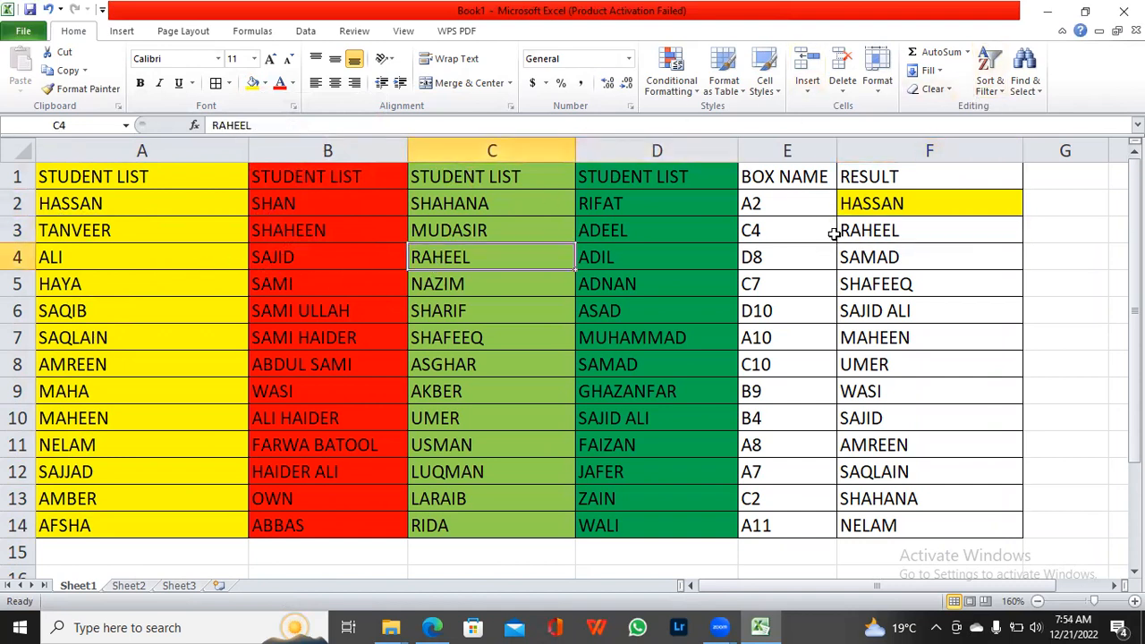
left_click(871, 231)
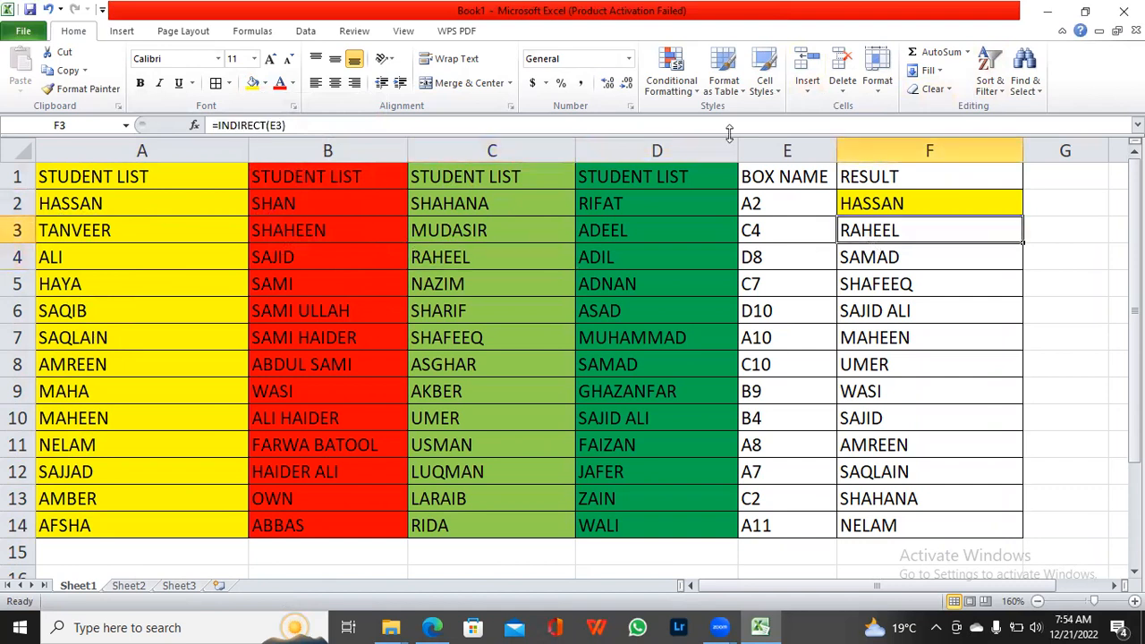
left_click(264, 84)
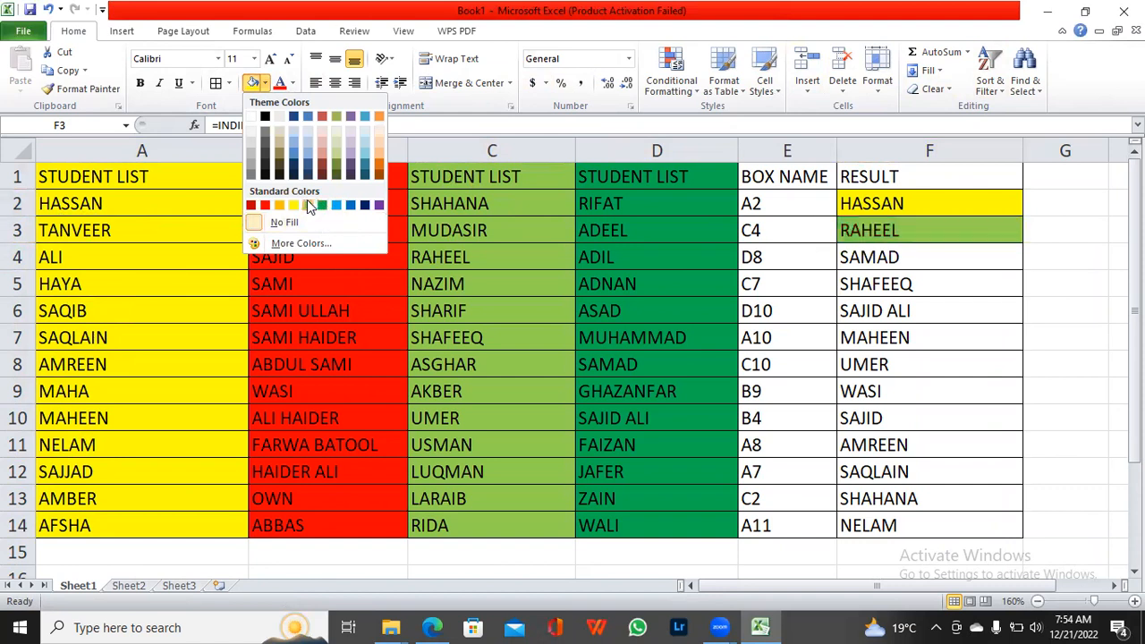
left_click(323, 205)
left_click(827, 422)
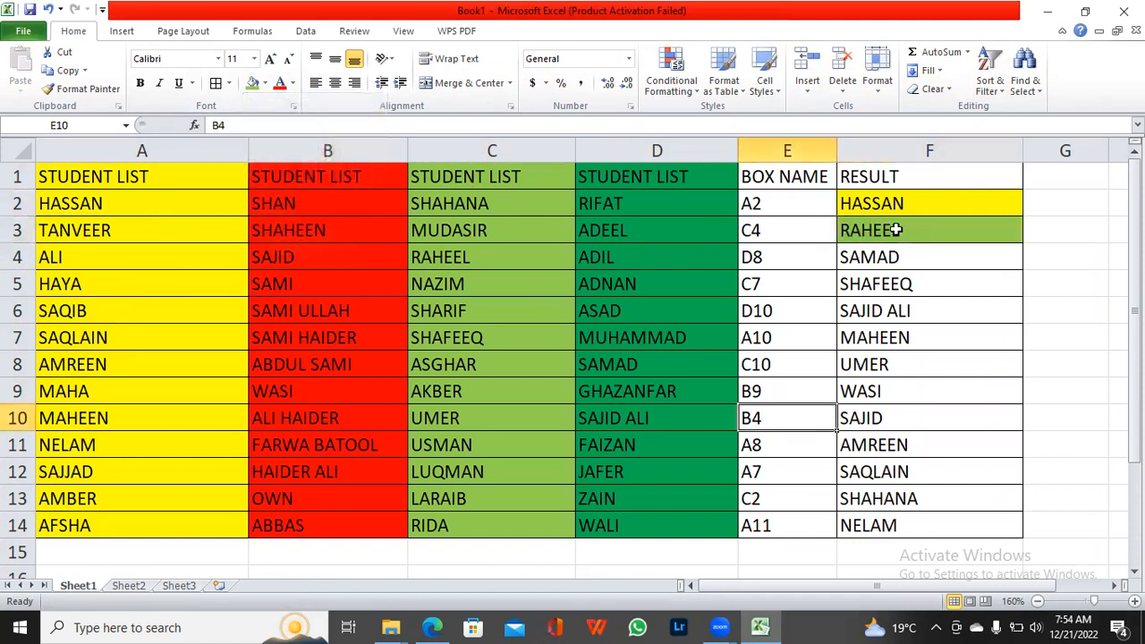